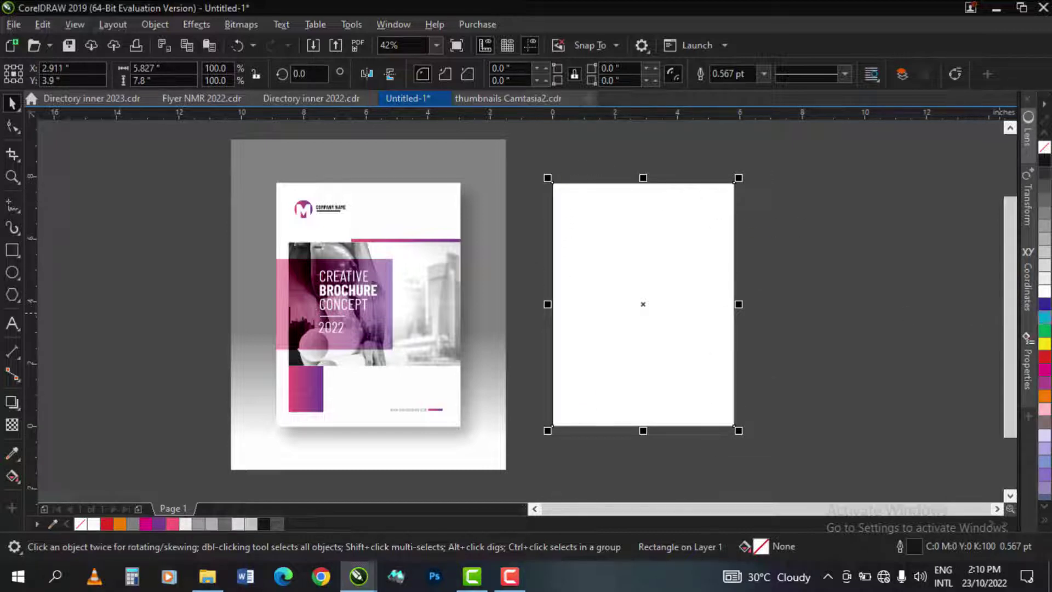
Step: Make a copy of the white page rectangle, shrunk symmetrically to about 3.58 in tall and centred on the page
key("z")
left_click_drag(183, 166, 936, 458)
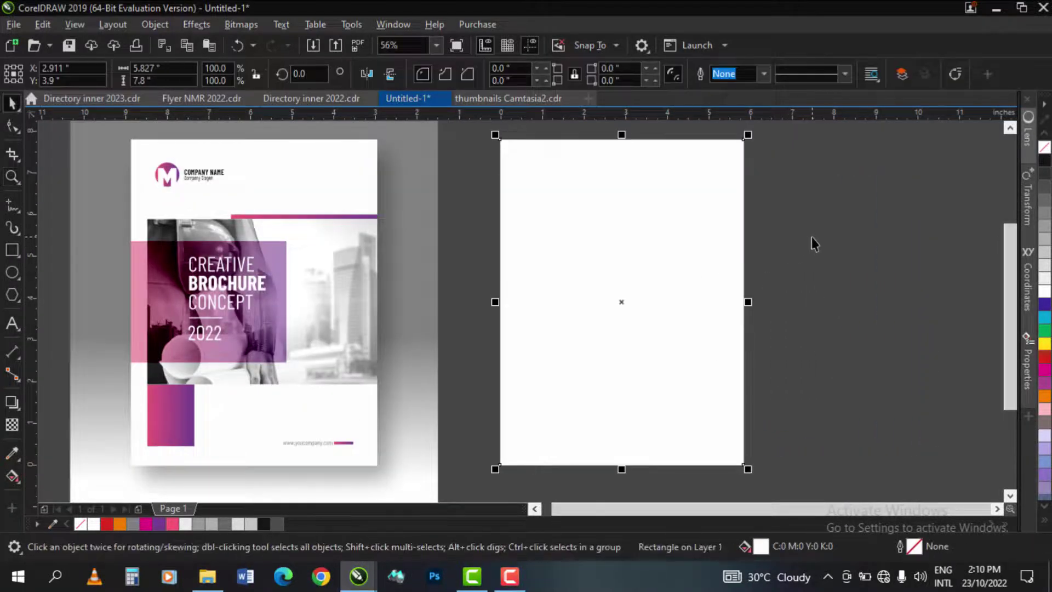
key("F3")
left_click_drag(233, 167, 893, 449)
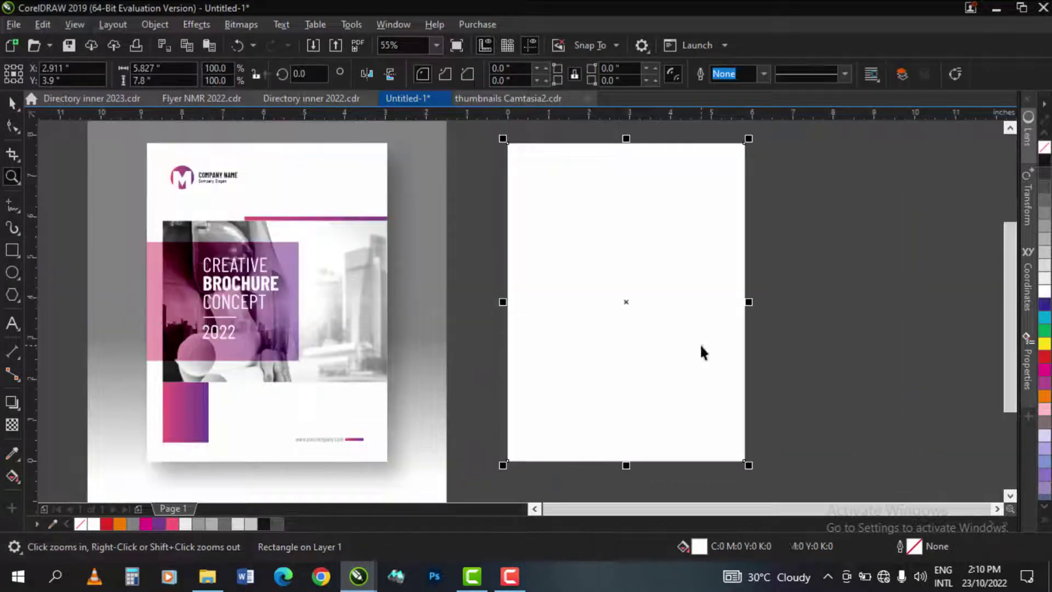
left_click(759, 294)
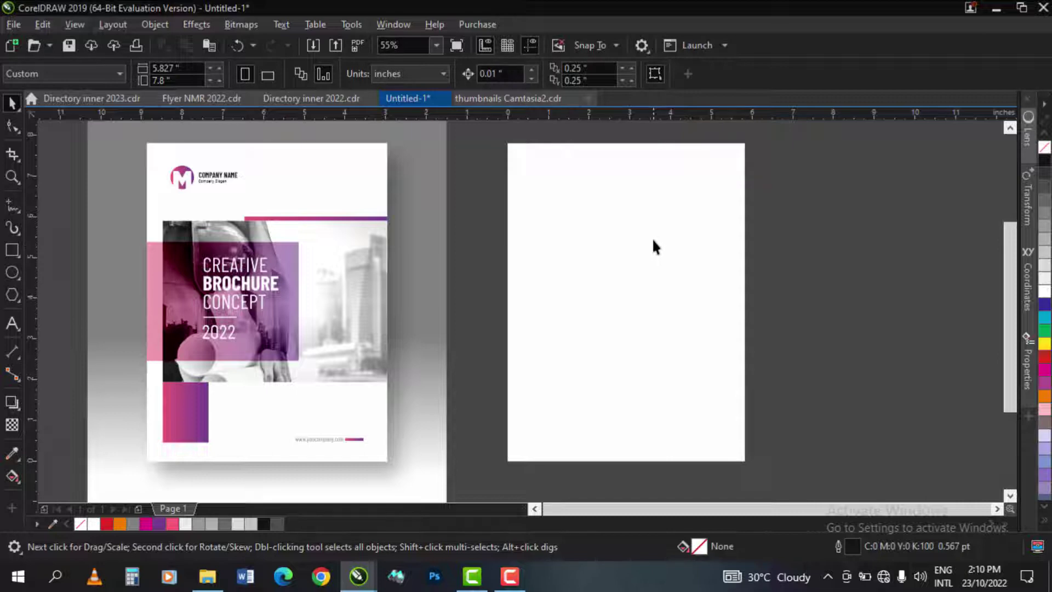
left_click(666, 211)
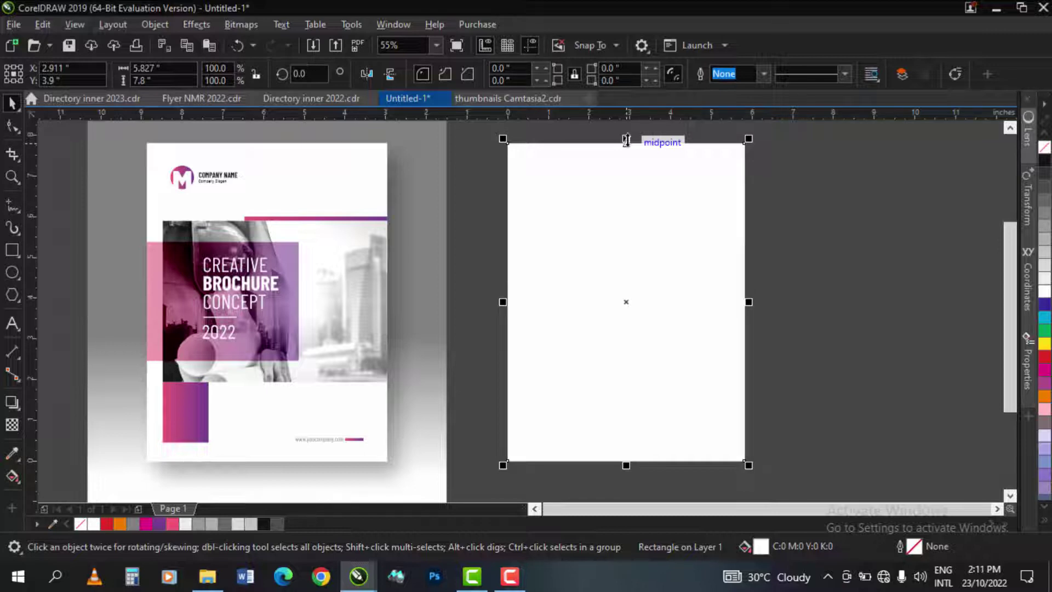
left_click_drag(626, 140, 638, 226)
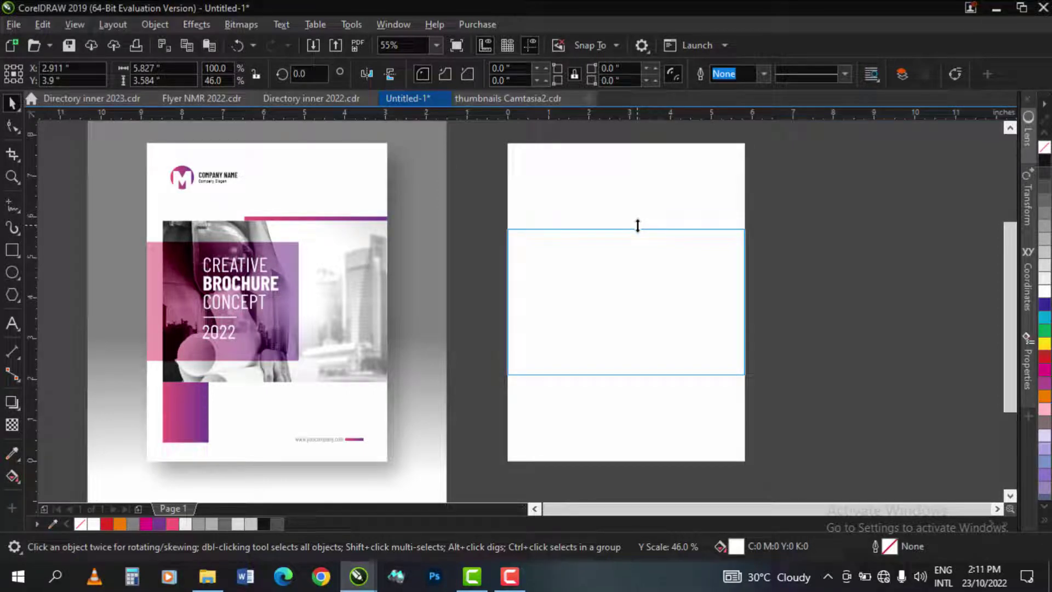
left_click_drag(637, 225, 637, 225)
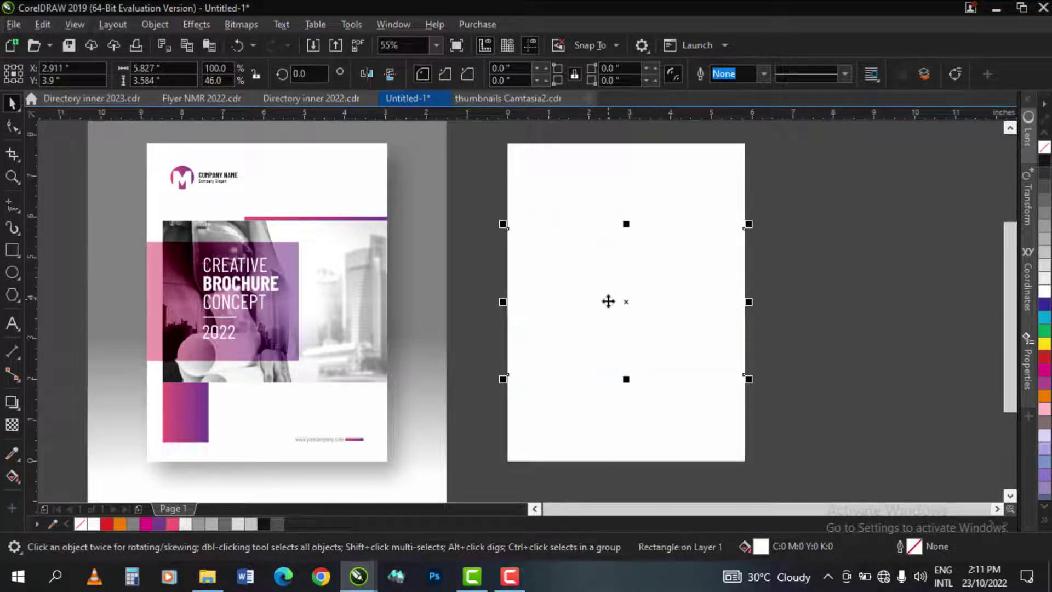
Step: Fill the centred rectangle with 10% black and pull in its left edge to make it about 4.93 in wide
left_click(1045, 283)
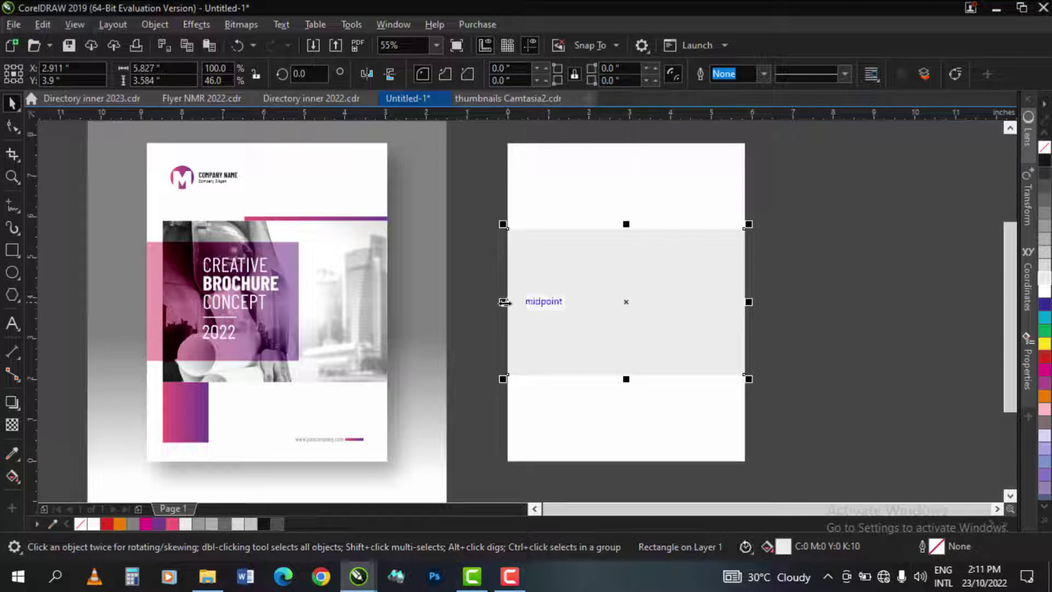
left_click_drag(504, 302, 540, 302)
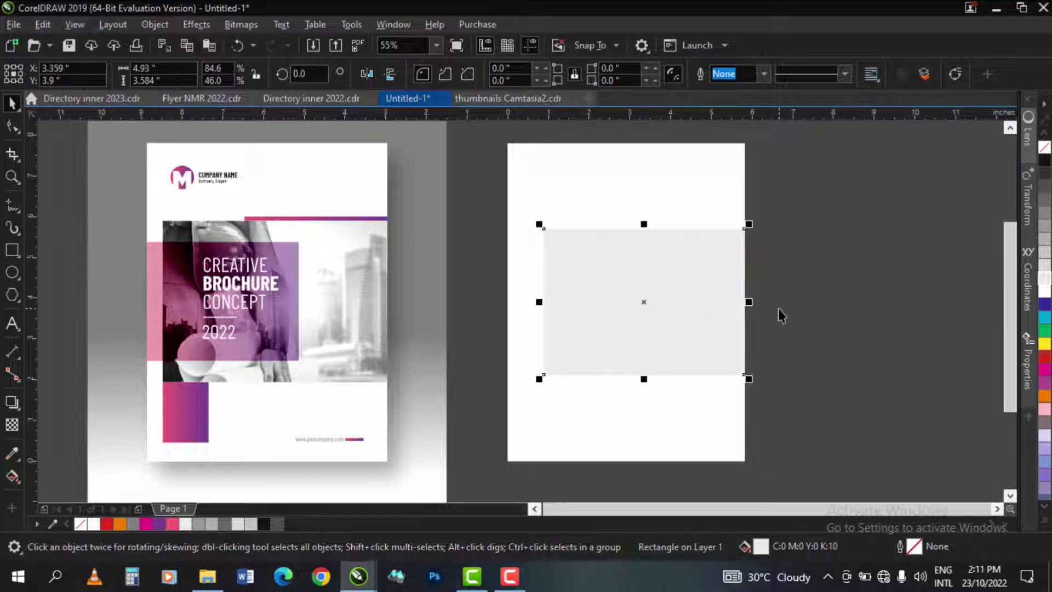
left_click(780, 316)
Step: Copy the grey rectangle into a strip about 0.11 in tall, shorten it from the left to about 2.8 in, and raise it across the grey rectangle's top edge
left_click(643, 313)
left_click_drag(644, 380, 636, 240)
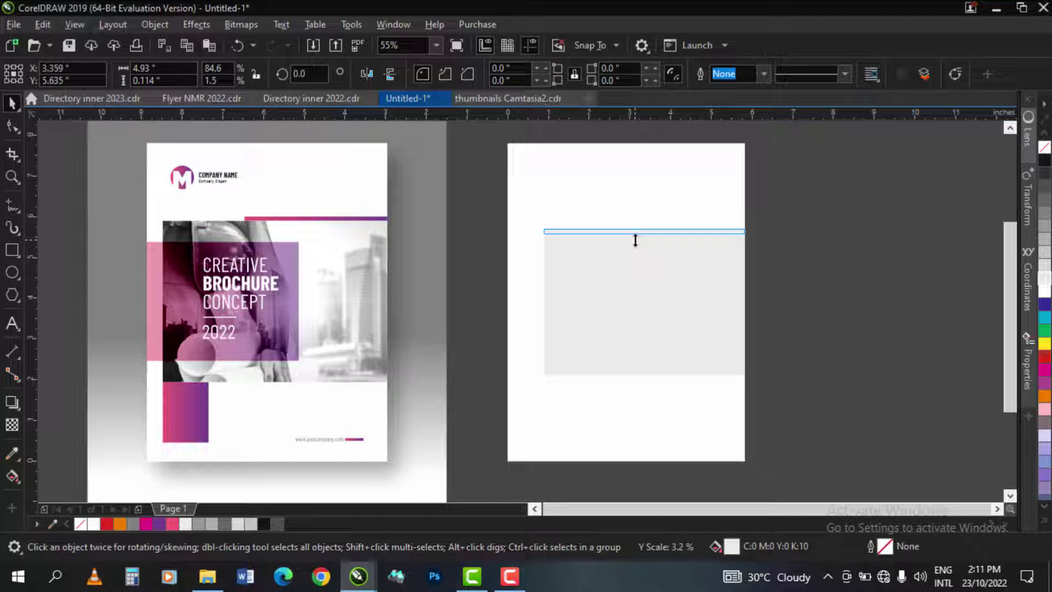
left_click_drag(635, 240, 636, 243)
key("z")
left_click_drag(774, 195, 504, 300)
key("space")
left_click_drag(377, 267, 618, 267)
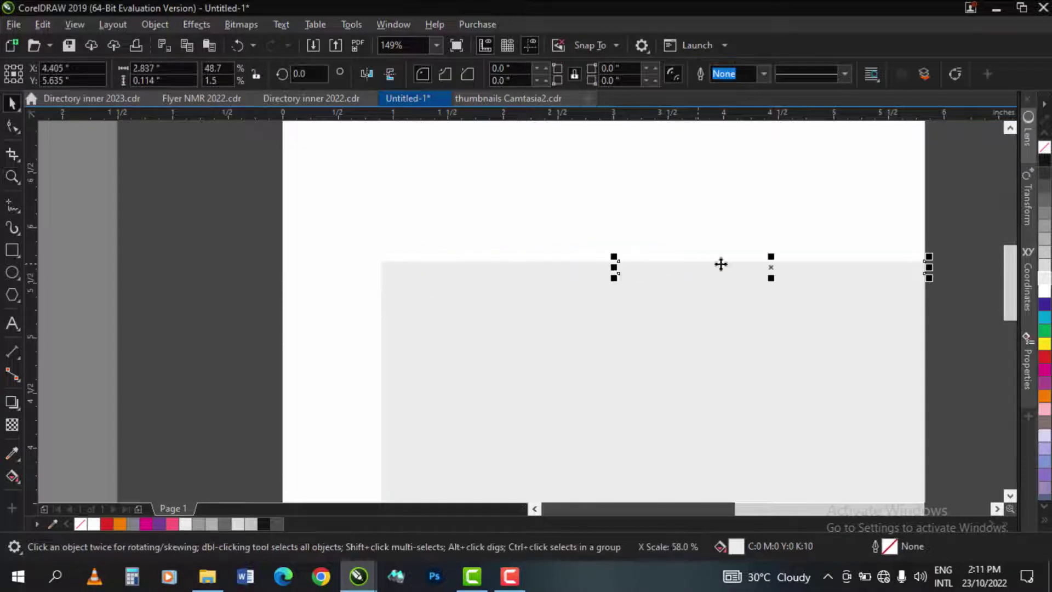
left_click_drag(774, 261, 775, 262)
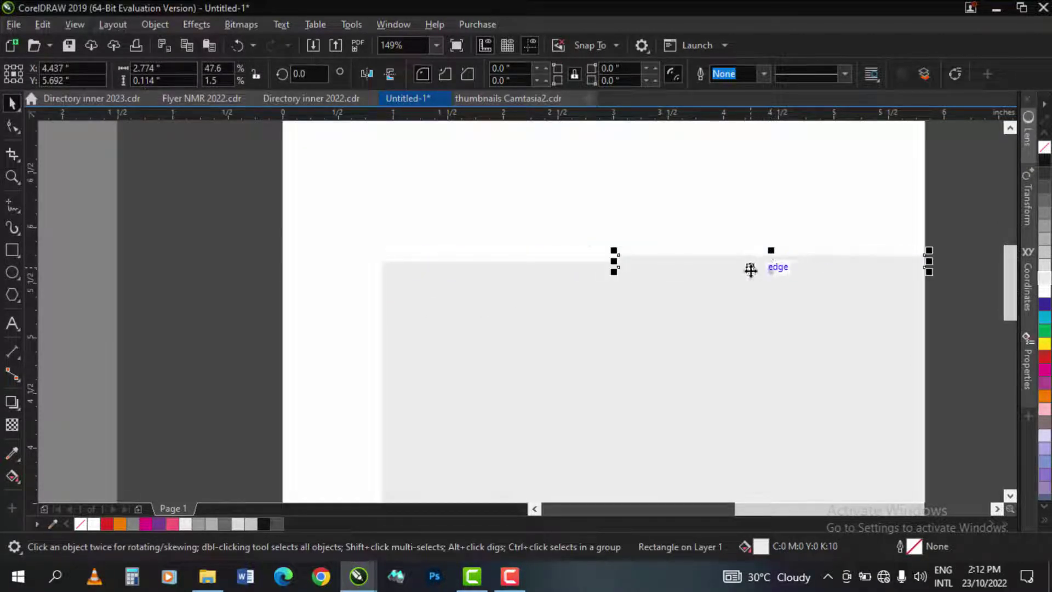
Step: Thin the strip to about 0.08 in tall, seat it on the grey rectangle's top edge, and extend it leftward to about 3.66 in wide
key("z")
left_click_drag(962, 282, 544, 308)
key("F3")
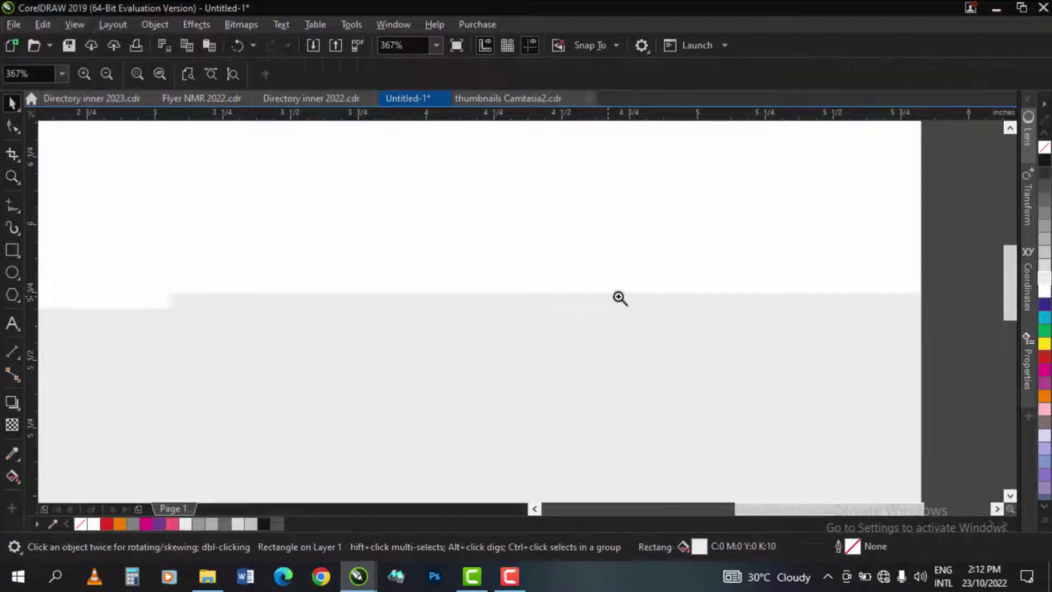
key("F2")
left_click_drag(692, 235, 794, 287)
key("space")
left_click_drag(722, 268, 712, 254)
key("F3")
key("space")
left_click_drag(612, 257, 518, 261)
key("F3")
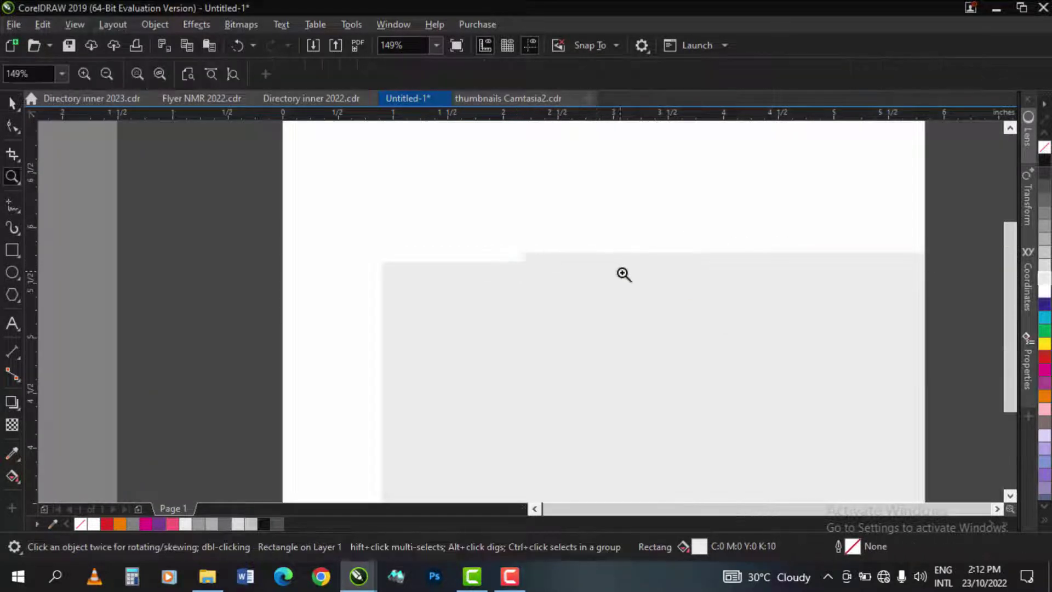
Step: Apply a linear fountain fill along the thin strip from right to left and set its right-end colour to purple
key("F2")
left_click_drag(217, 187, 658, 372)
key("space")
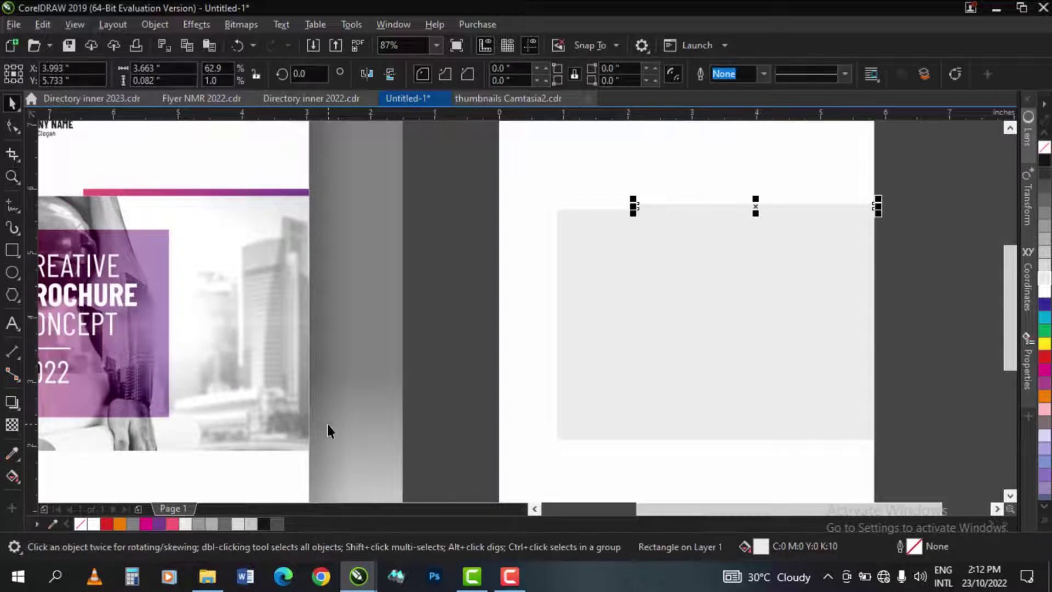
left_click(12, 476)
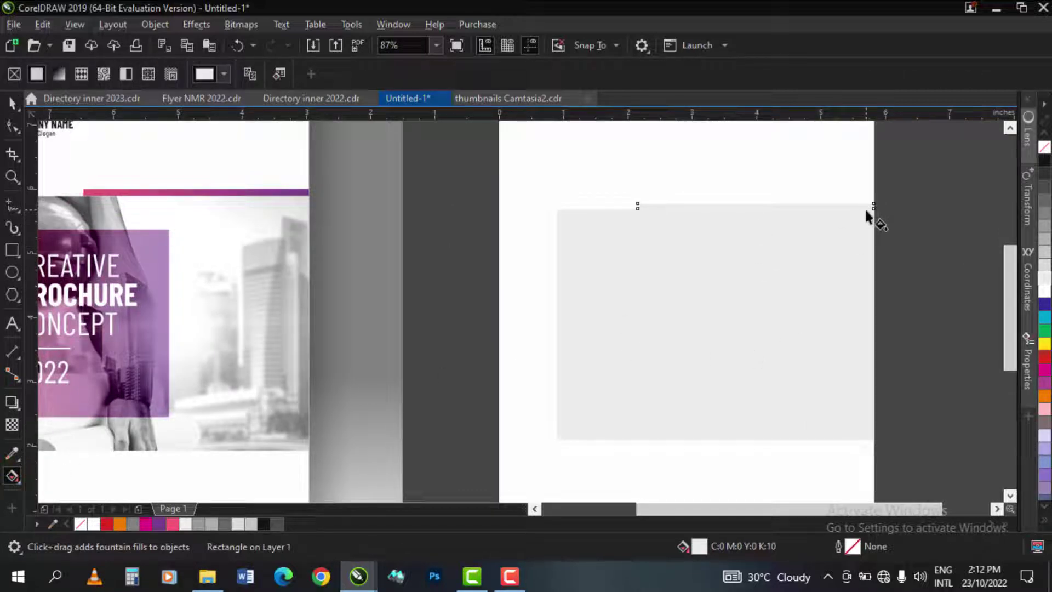
left_click_drag(866, 209, 660, 213)
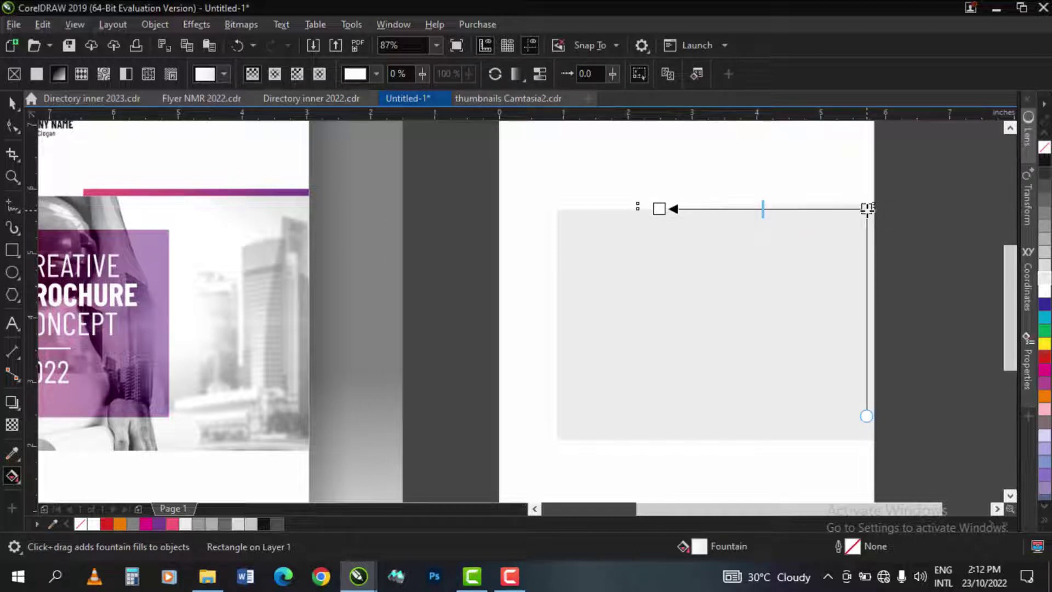
left_click(868, 208)
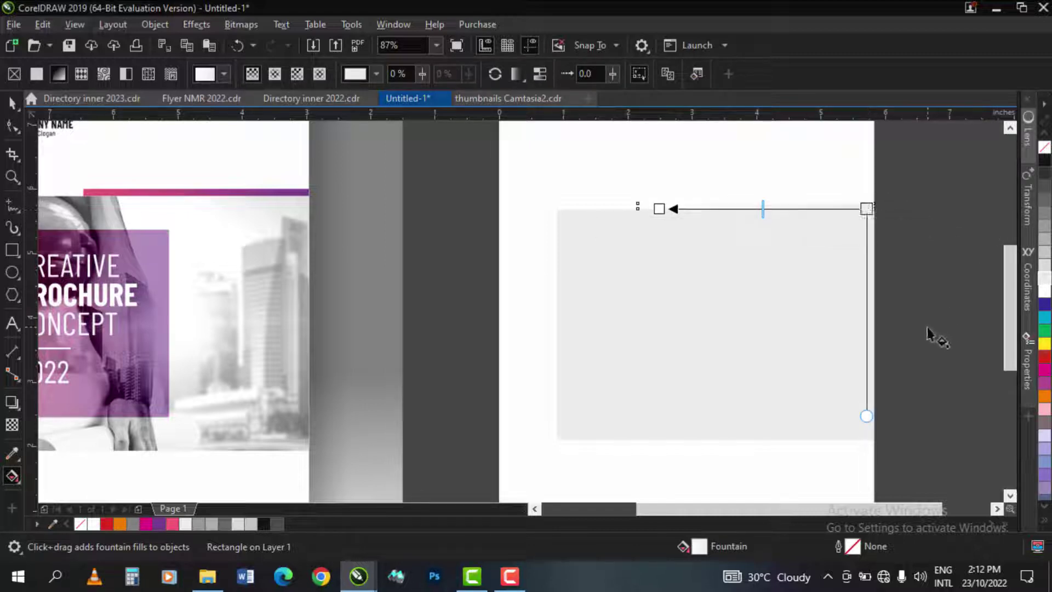
left_click(1044, 520)
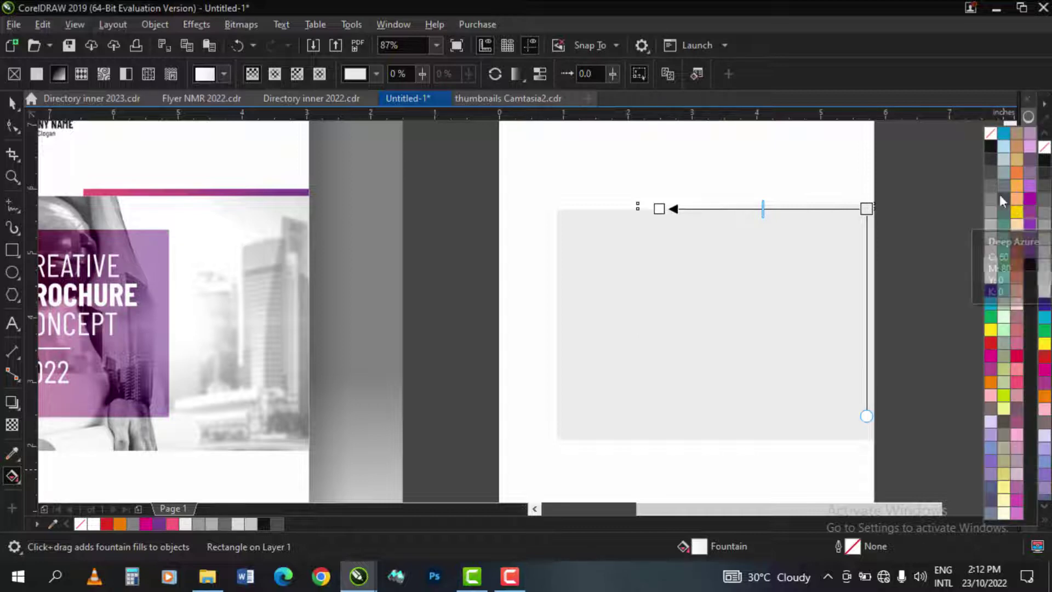
left_click(1030, 221)
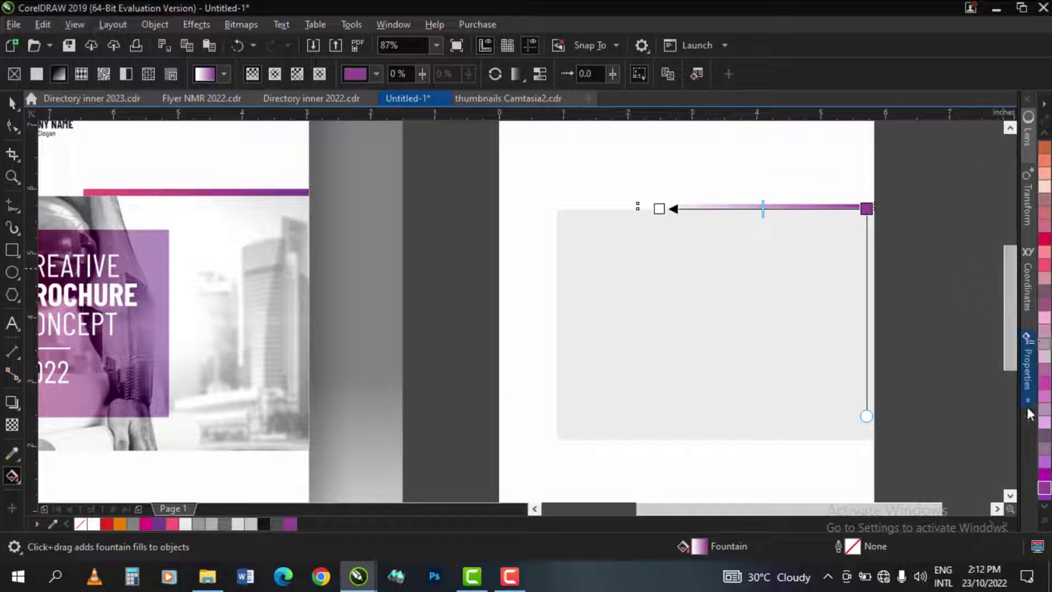
left_click(1044, 519)
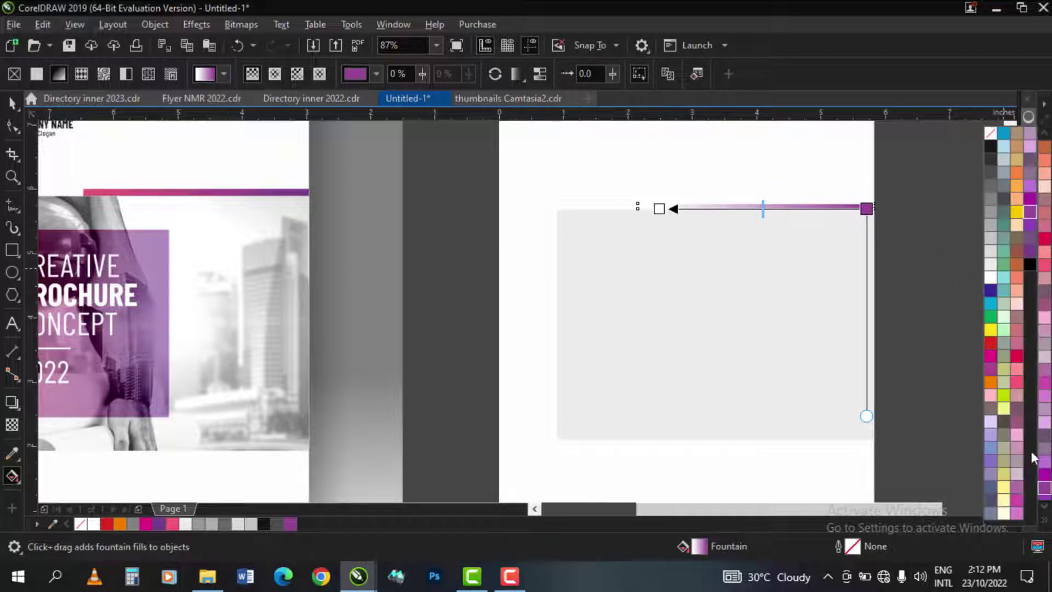
left_click(1032, 225)
Step: Set the strip gradient's left-end colour to magenta and stretch the gradient beyond the strip's left end
left_click(659, 208)
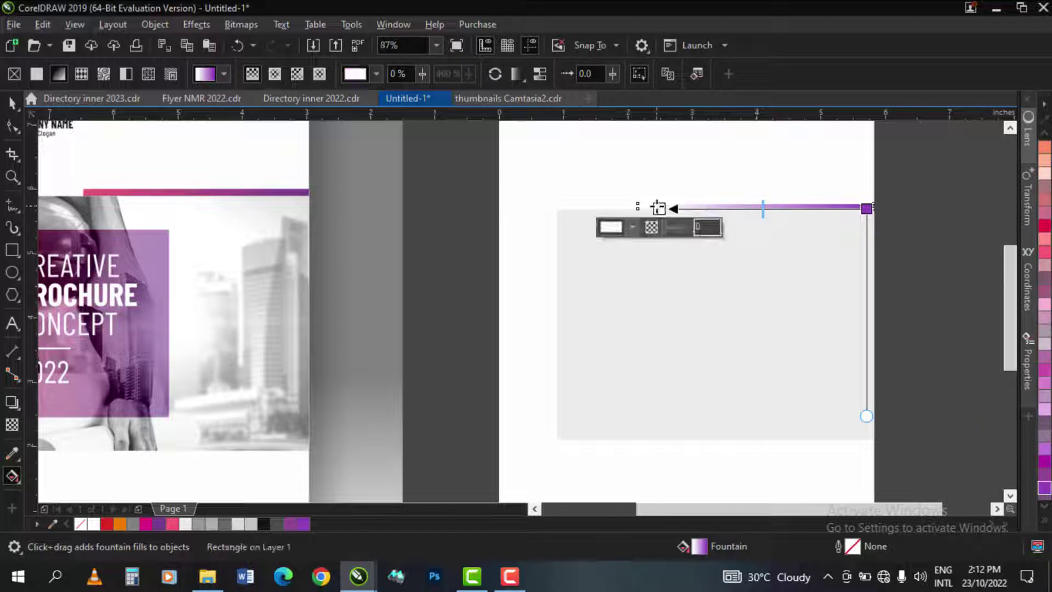
left_click(1043, 520)
left_click(991, 357)
left_click_drag(659, 208, 581, 209)
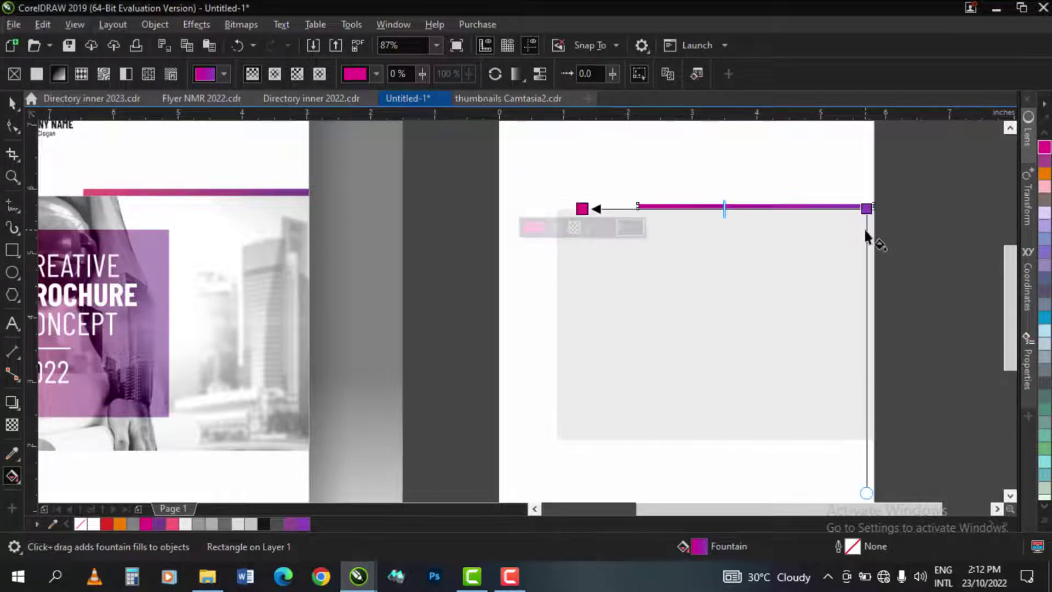
key("space")
scroll(804, 233, "down", 1)
left_click(811, 246)
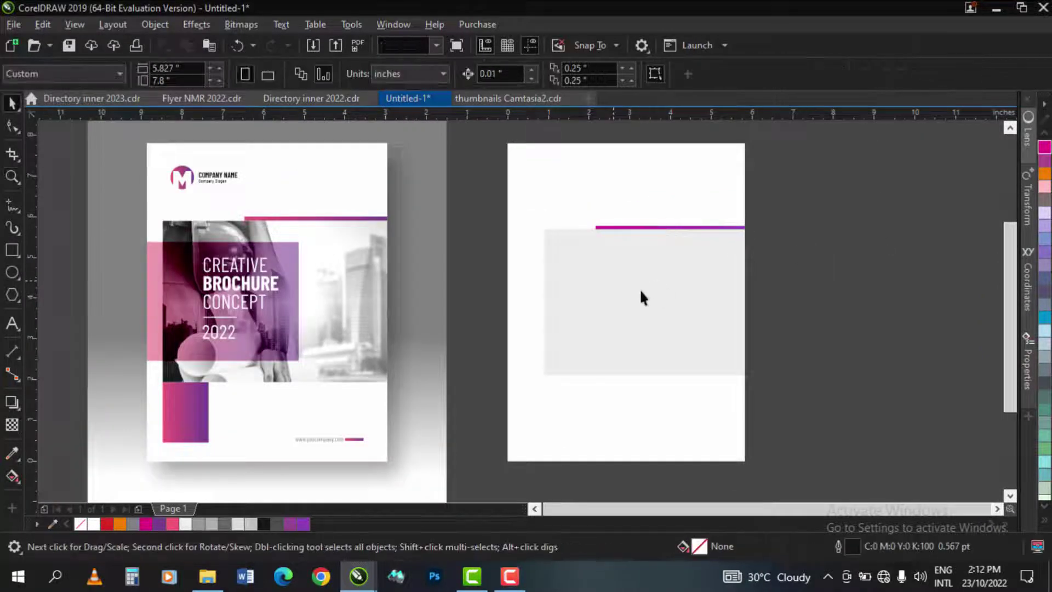
Step: Copy the grey rectangle into a block about 0.85 by 1.26 in, hanging directly below its lower-left corner
left_click(640, 291)
left_click_drag(751, 302, 587, 305)
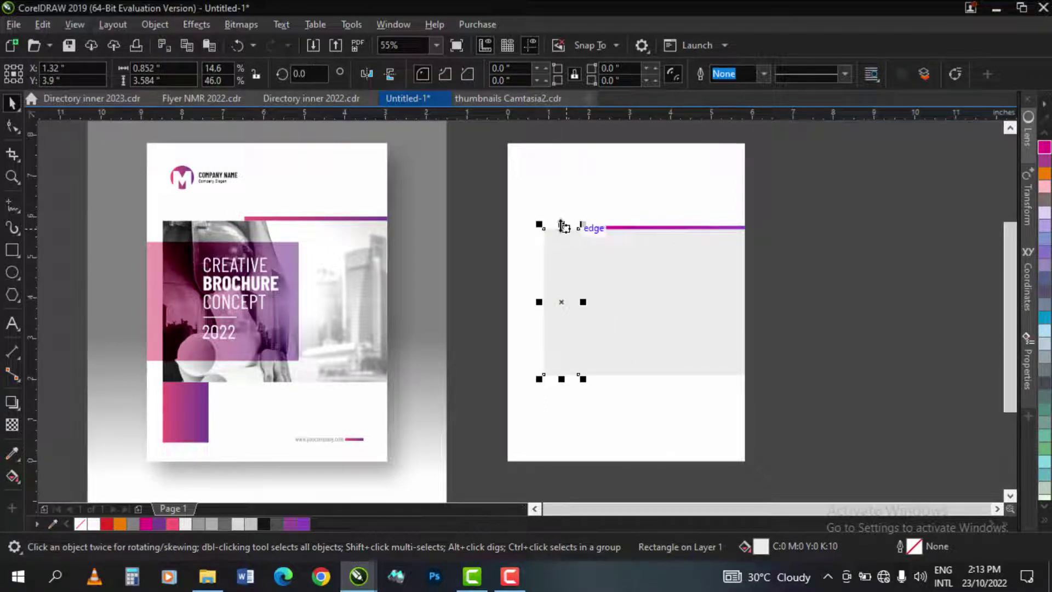
left_click_drag(564, 226, 570, 418)
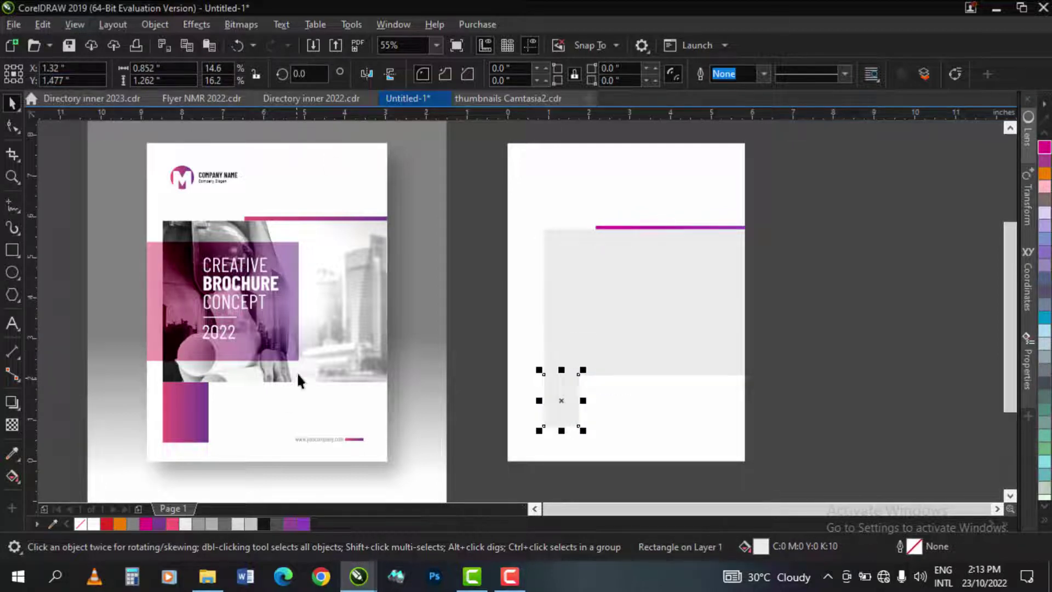
Step: Copy only the fill property from the magenta-purple strip onto the small block below the grey rectangle
key("F2")
left_click_drag(106, 192, 849, 456)
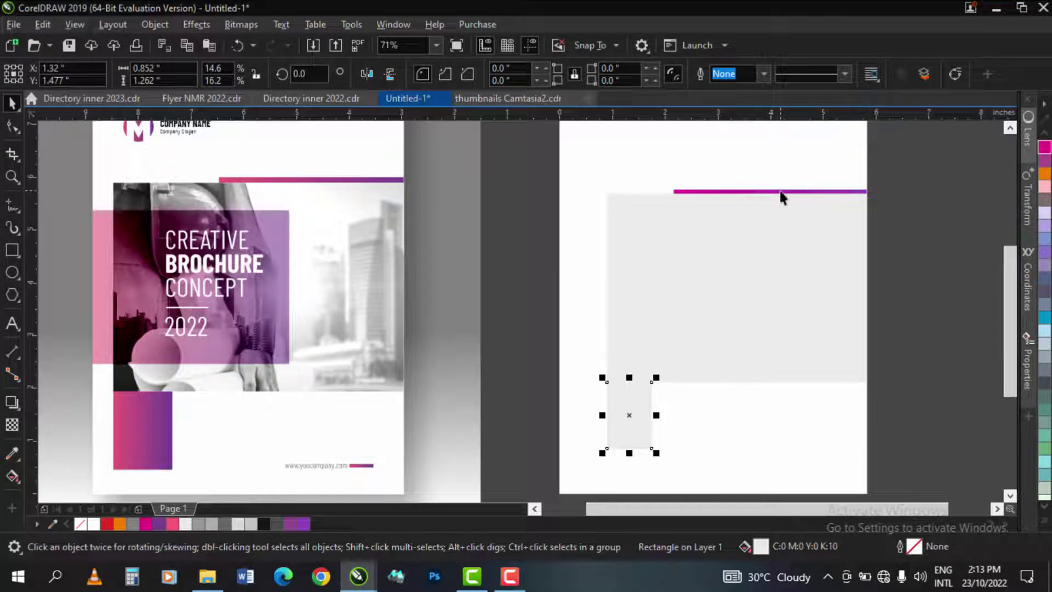
left_click(40, 23)
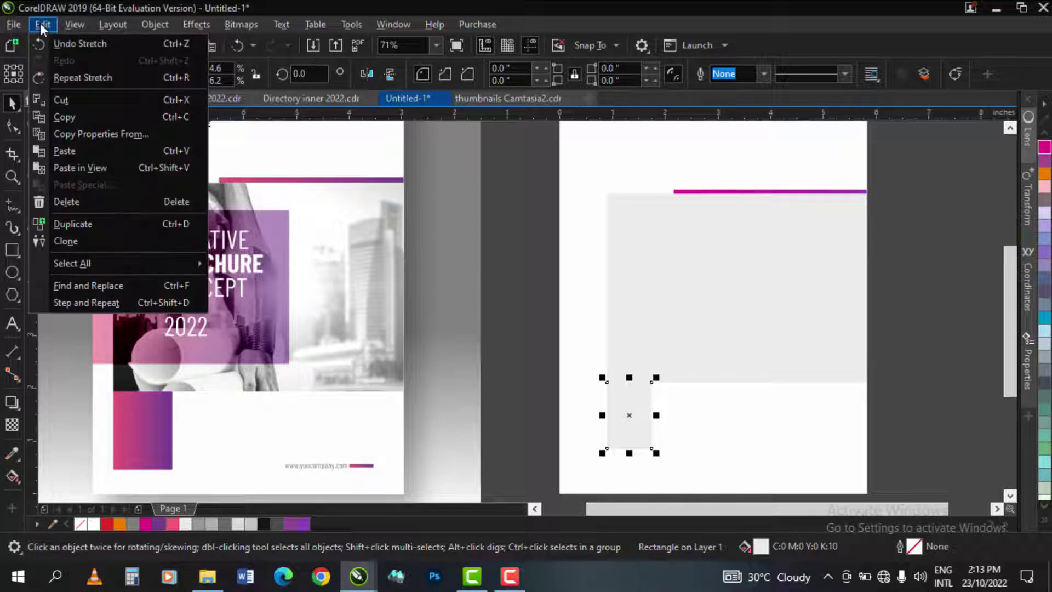
left_click(105, 133)
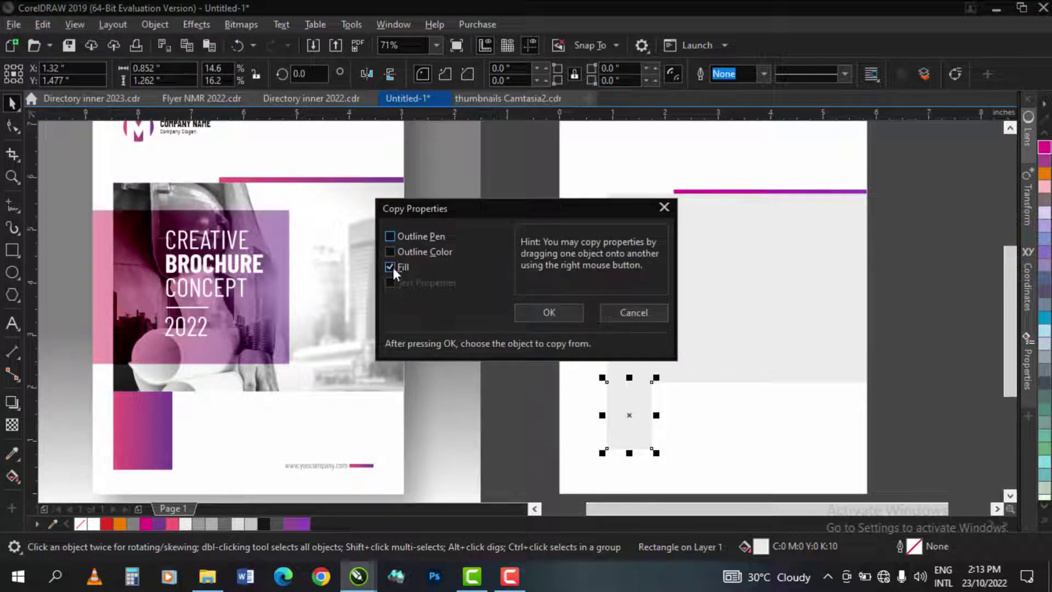
left_click(549, 311)
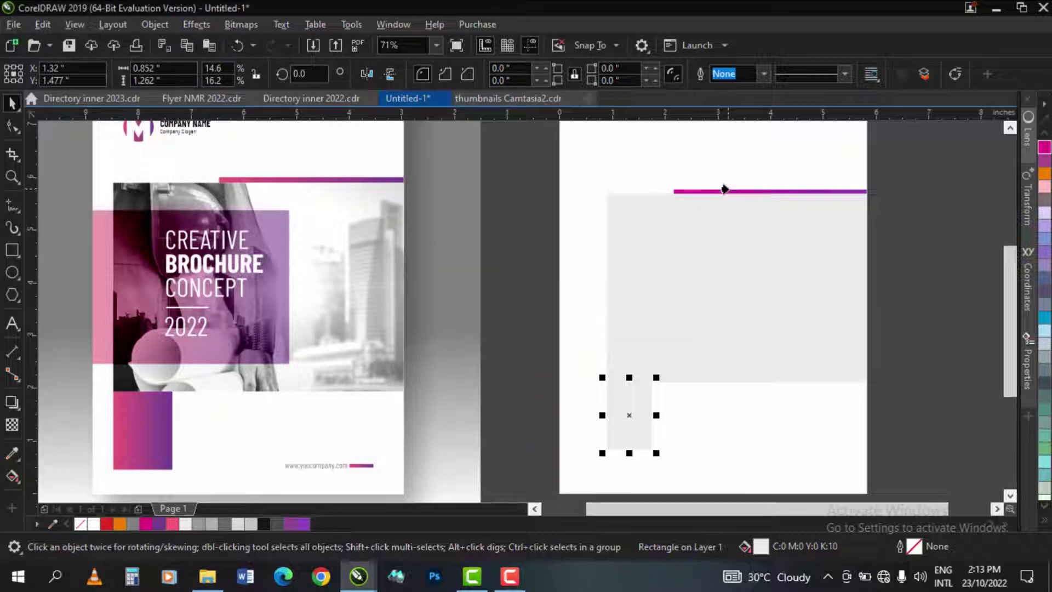
left_click(725, 190)
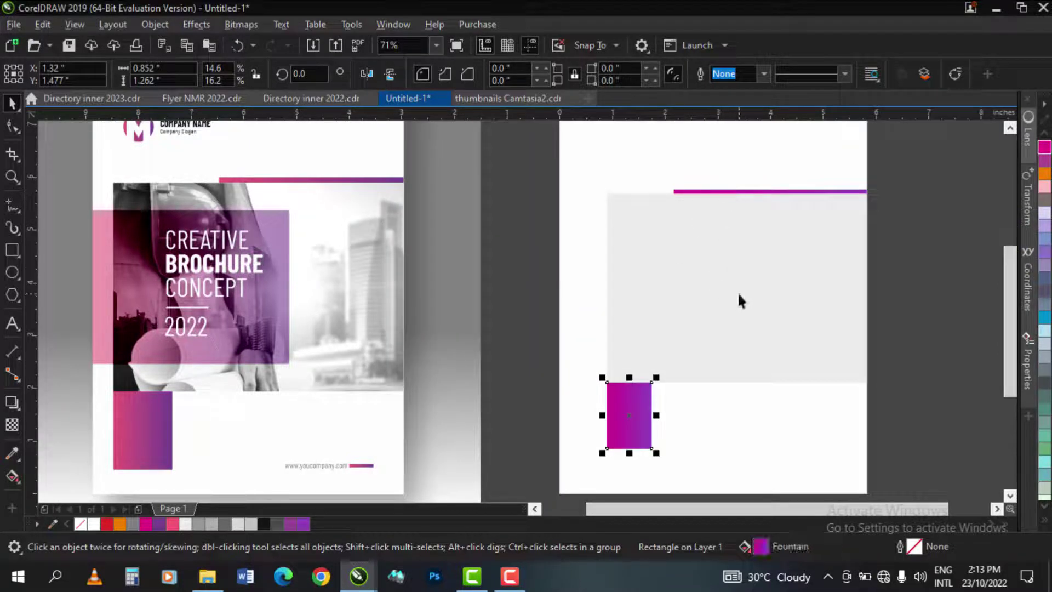
scroll(738, 292, "down", 1)
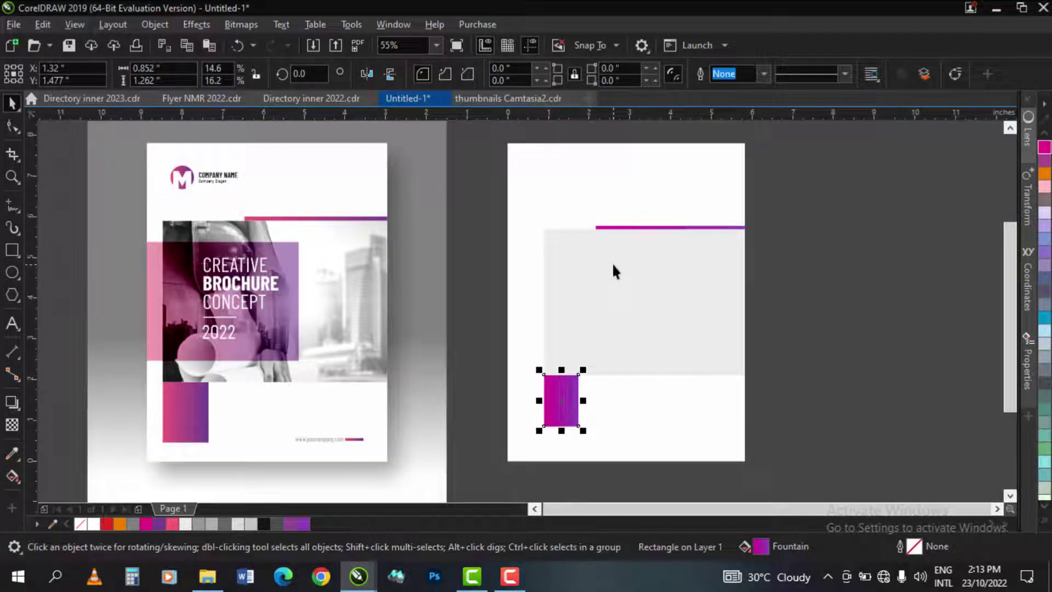
Step: Stretch the small block's gradient past its left edge and change the left-end colour to the document palette's pink
left_click(625, 228, "shift")
left_click(790, 273)
left_click(564, 393)
key("g")
left_click_drag(524, 370, 517, 373)
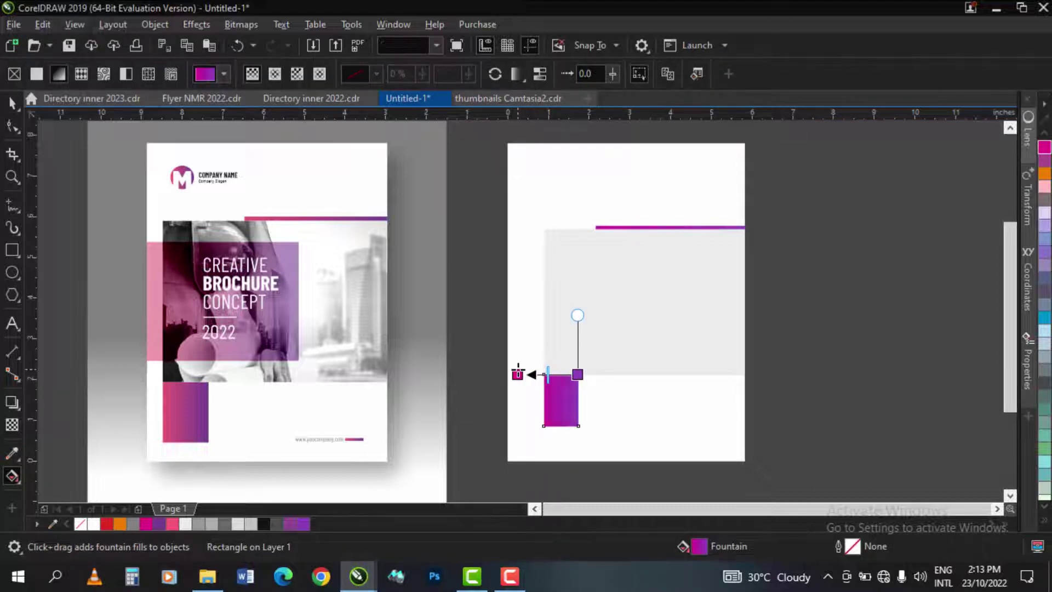
left_click(173, 523)
key("space")
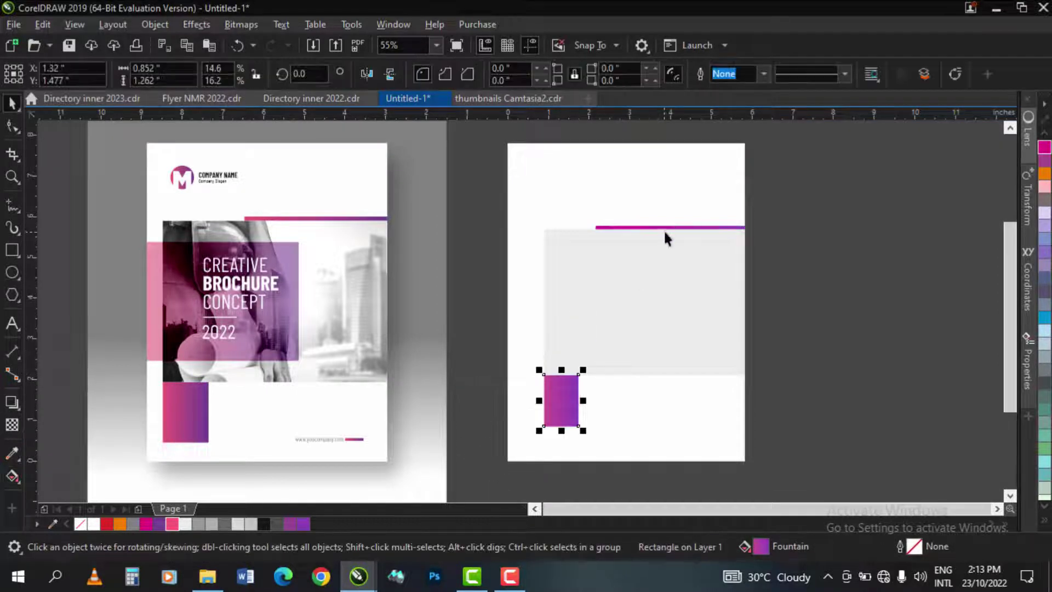
Step: Change the right-end colour of the small block's gradient to the darker purple from the document palette
left_click(666, 228)
left_click(573, 398)
key("g")
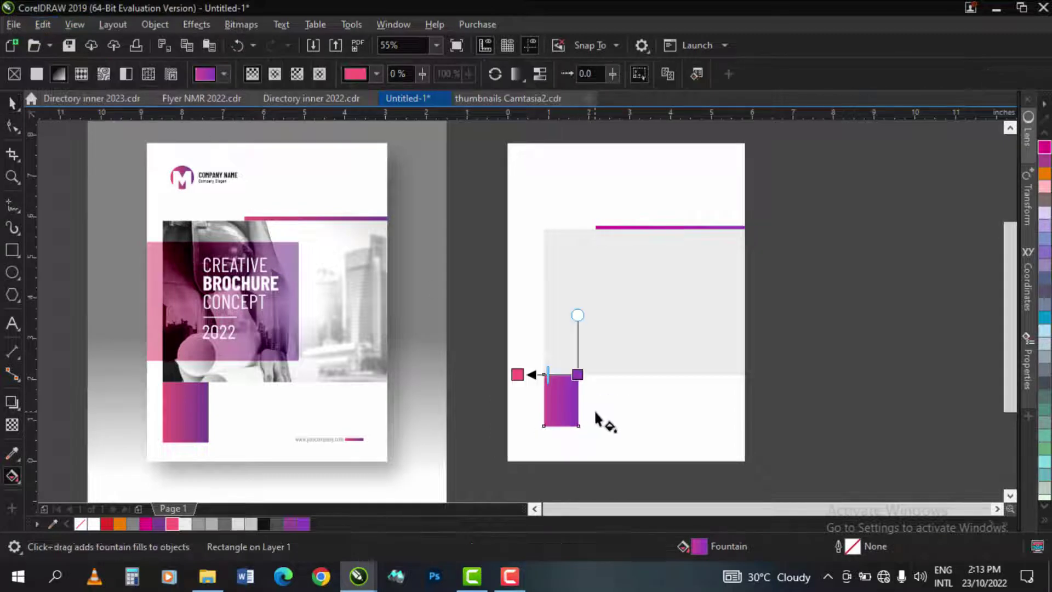
key("space")
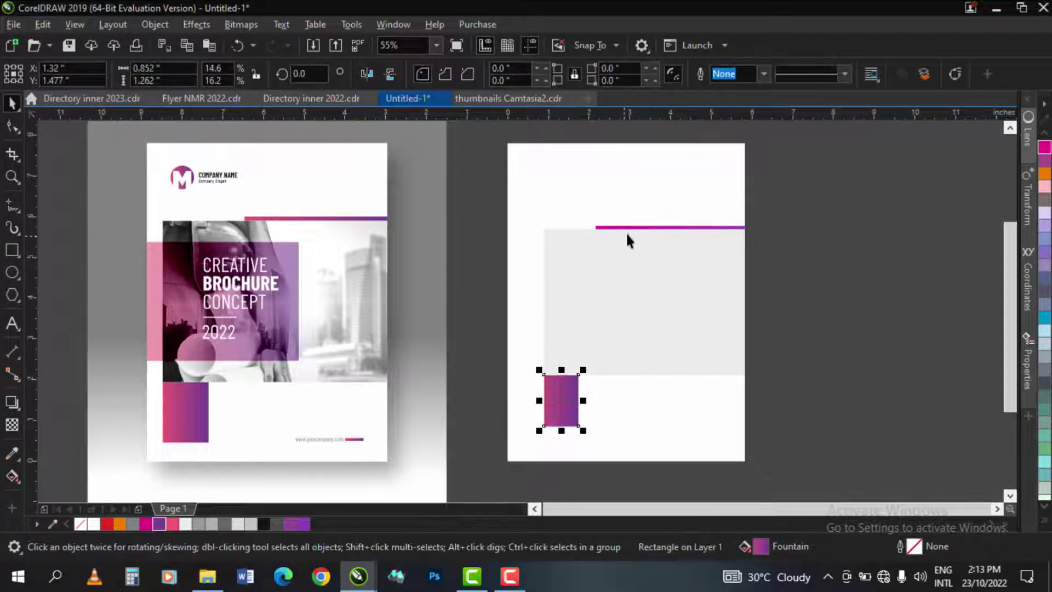
Step: Copy only the fill property from the small gradient block onto the thin accent strip above the grey rectangle
left_click(627, 227)
left_click(42, 24)
left_click(93, 134)
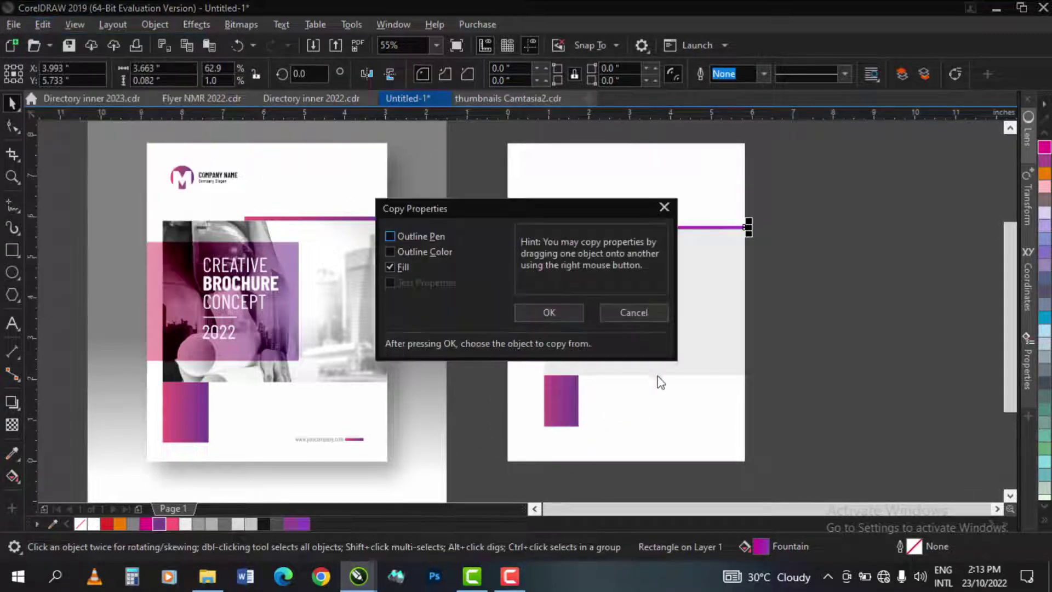
left_click(549, 311)
left_click(566, 405)
left_click(812, 229)
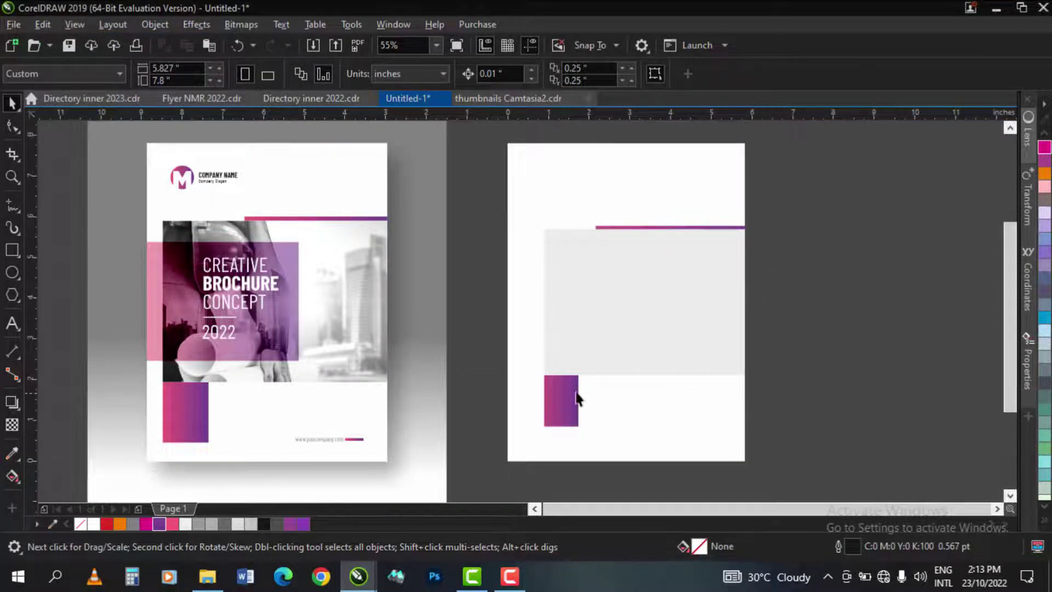
Step: Copy the small gradient block horizontally toward the page's right edge and shrink the copy to a thin bar about 0.38 by 0.06 in
key("z")
left_click_drag(451, 341, 664, 418)
key("space")
left_click(347, 287)
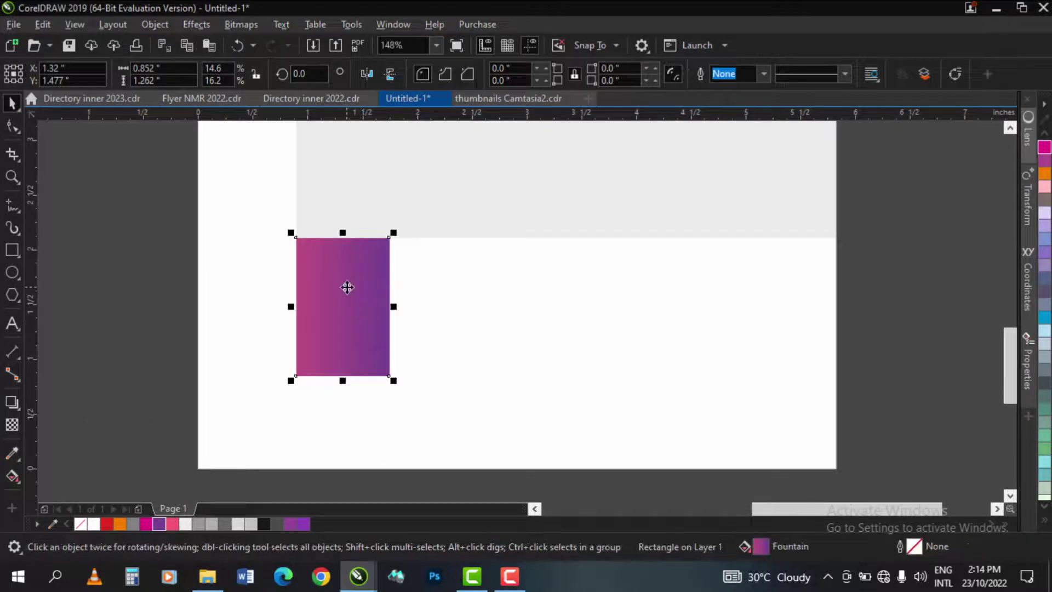
left_click_drag(341, 284, 743, 331)
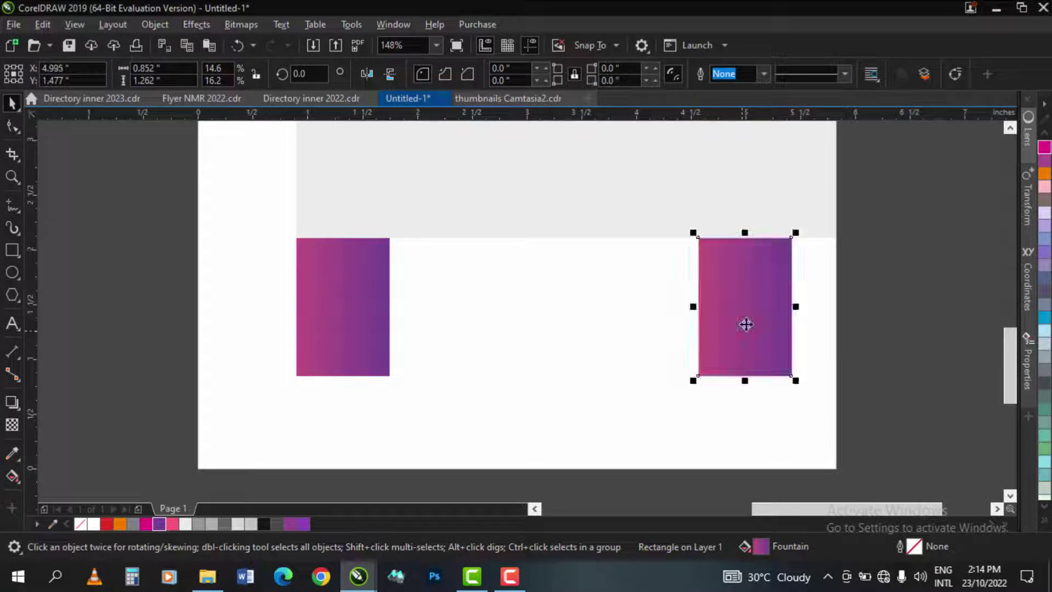
left_click_drag(747, 236, 749, 371)
key("F3")
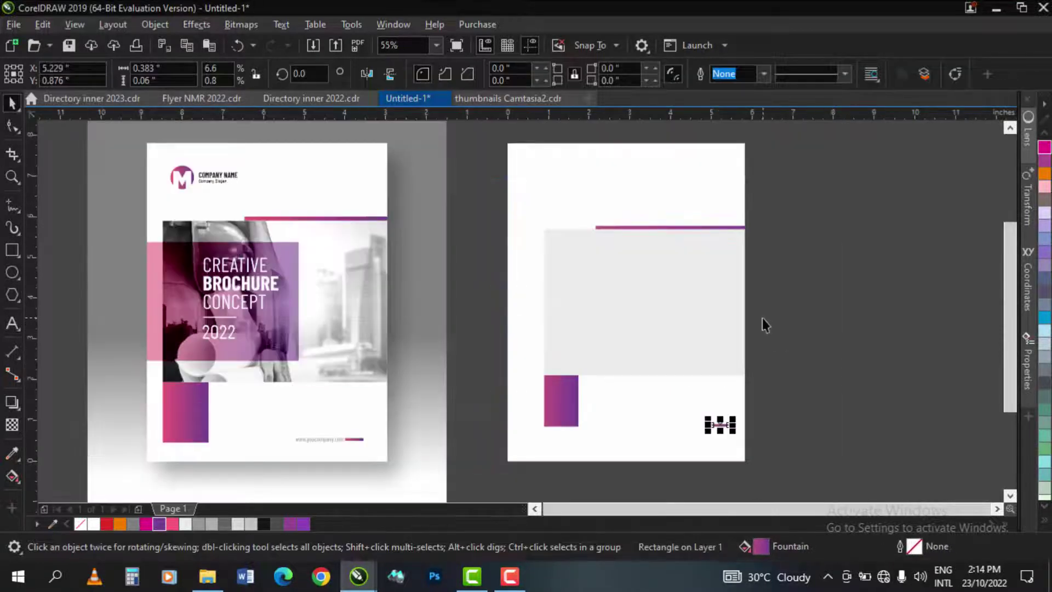
left_click(777, 308)
Step: Bring the grayscale photo of the worker with helmet and city skyline into the document from outside CorelDRAW
left_click(670, 283)
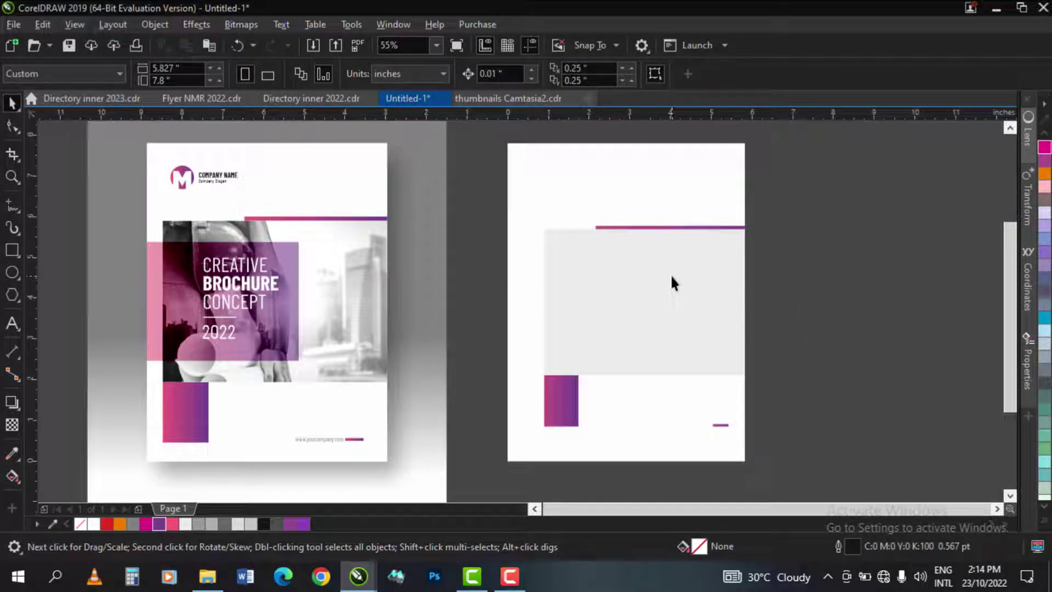
left_click(684, 282)
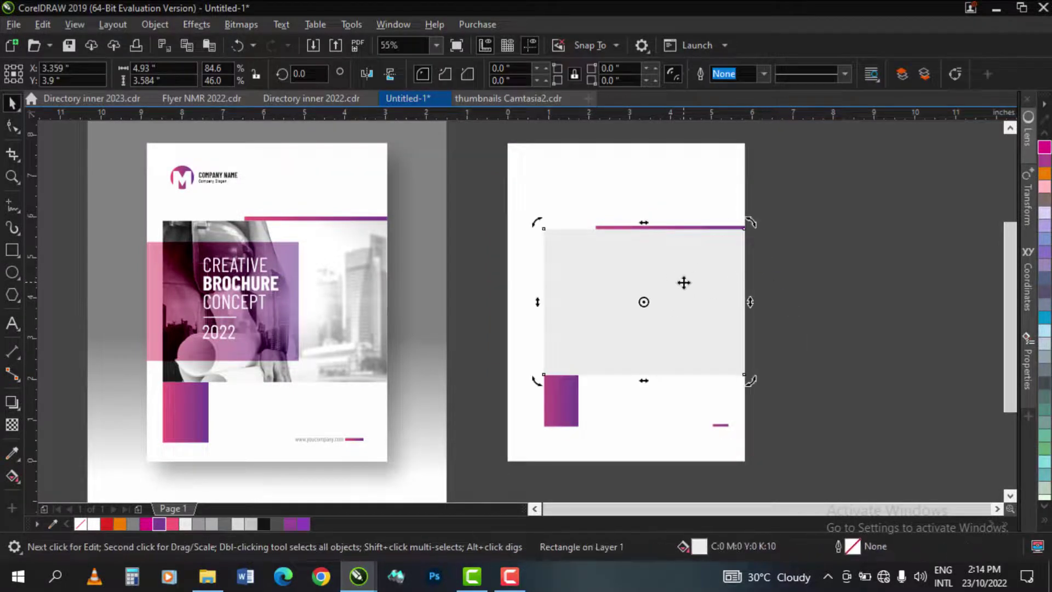
left_click(682, 283)
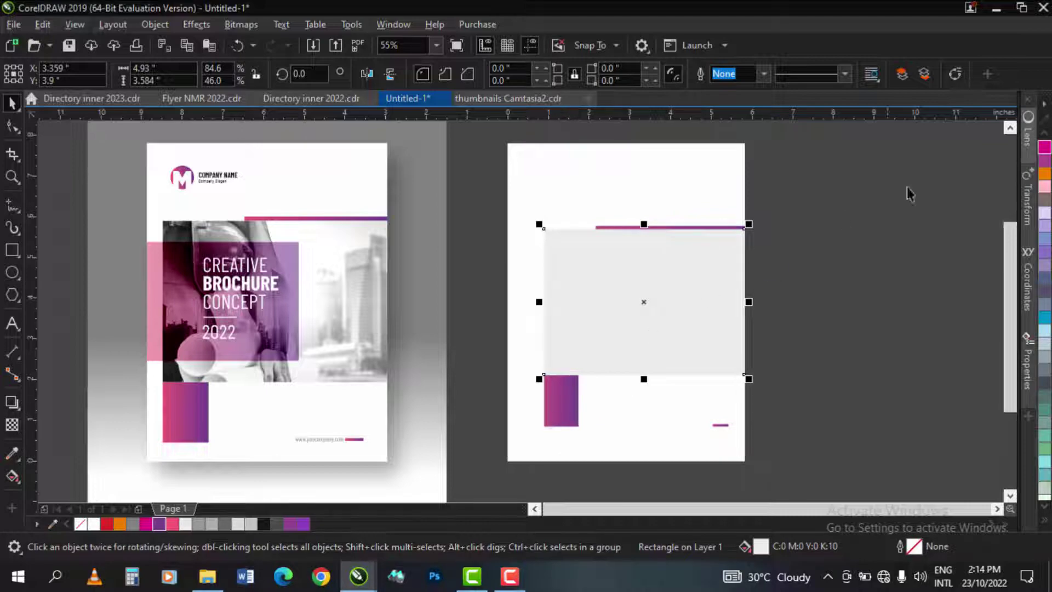
left_click(996, 9)
left_click_drag(202, 222, 376, 432)
left_click_drag(477, 564, 822, 291)
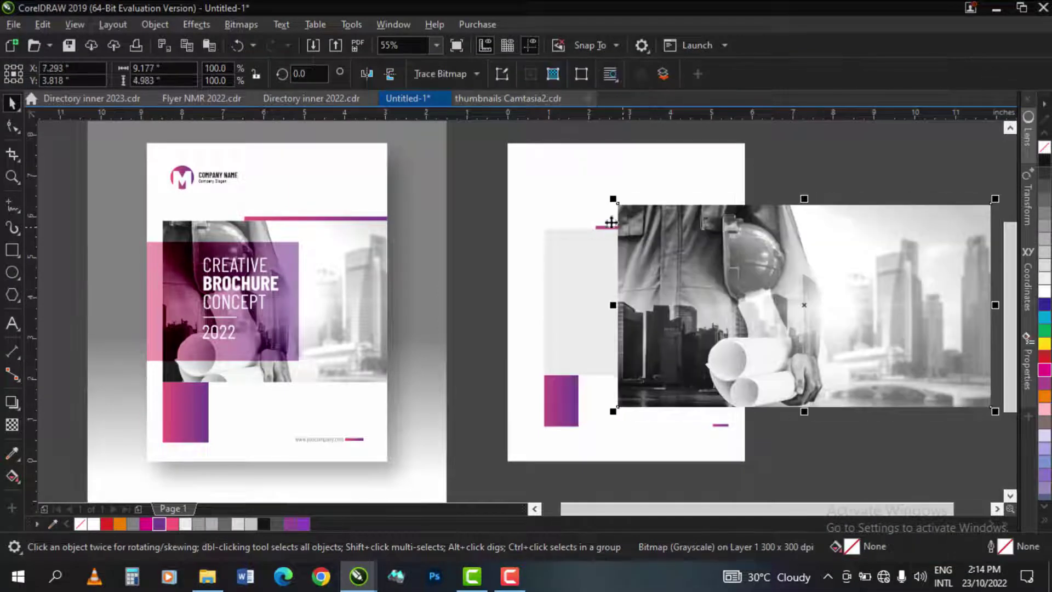
Step: Move the imported photo off the page into the empty area to its right
left_click_drag(682, 298, 764, 258)
scroll(767, 272, "down", 1)
key("F2")
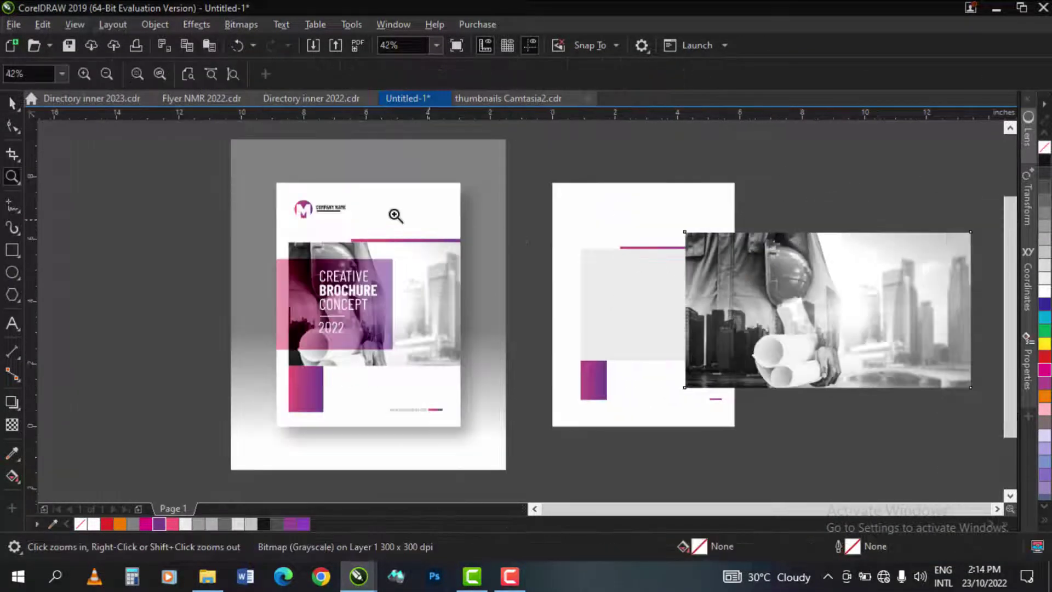
left_click_drag(372, 205, 1019, 408)
left_click_drag(668, 300, 728, 297)
key("Right")
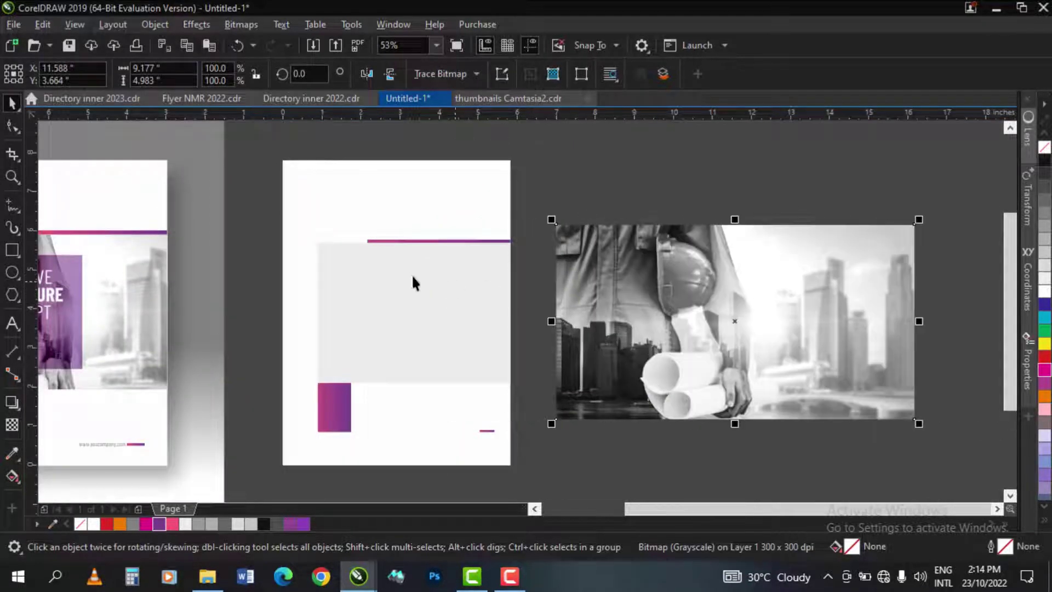
Step: PowerClip the grayscale photo inside the grey rectangle
left_click(195, 24)
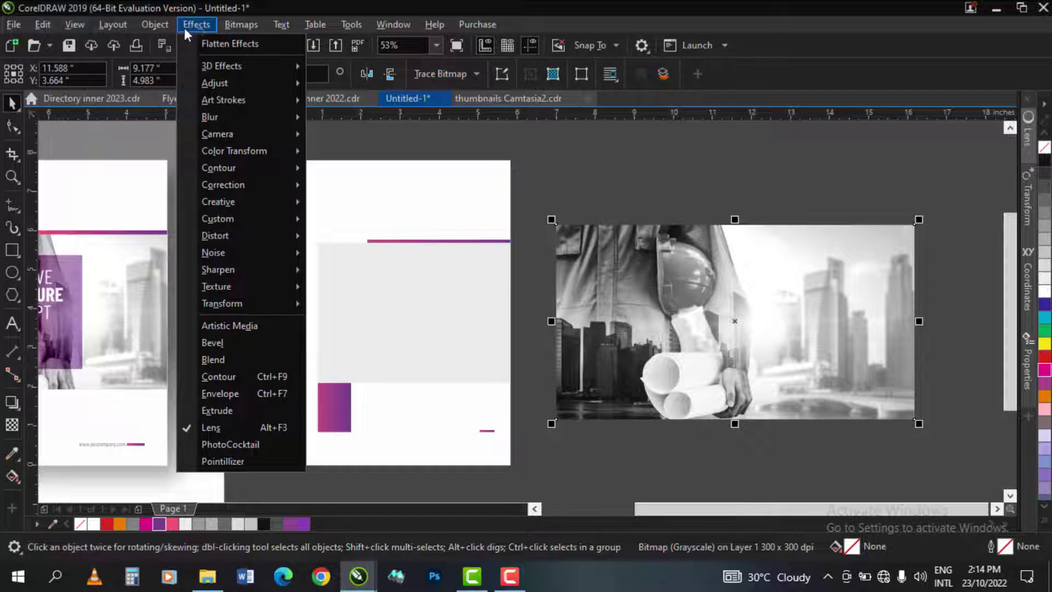
mouse_move(155, 27)
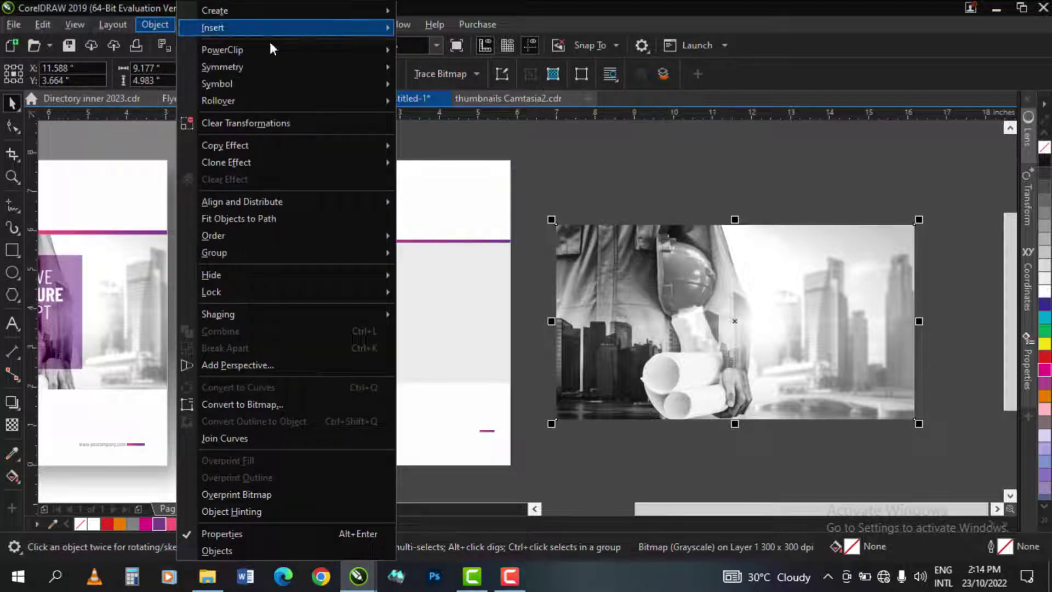
mouse_move(328, 51)
left_click(456, 54)
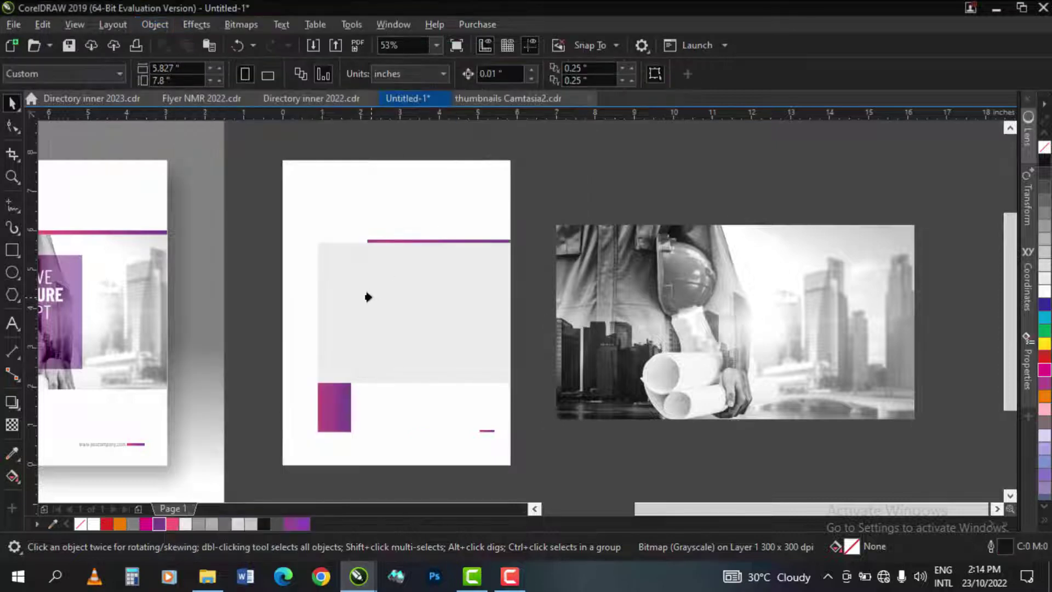
left_click(376, 289)
Step: Edit the PowerClip contents: scale the photo to about 84.9% and shift it slightly down within the frame, and finish editing
key("F2")
key("F4")
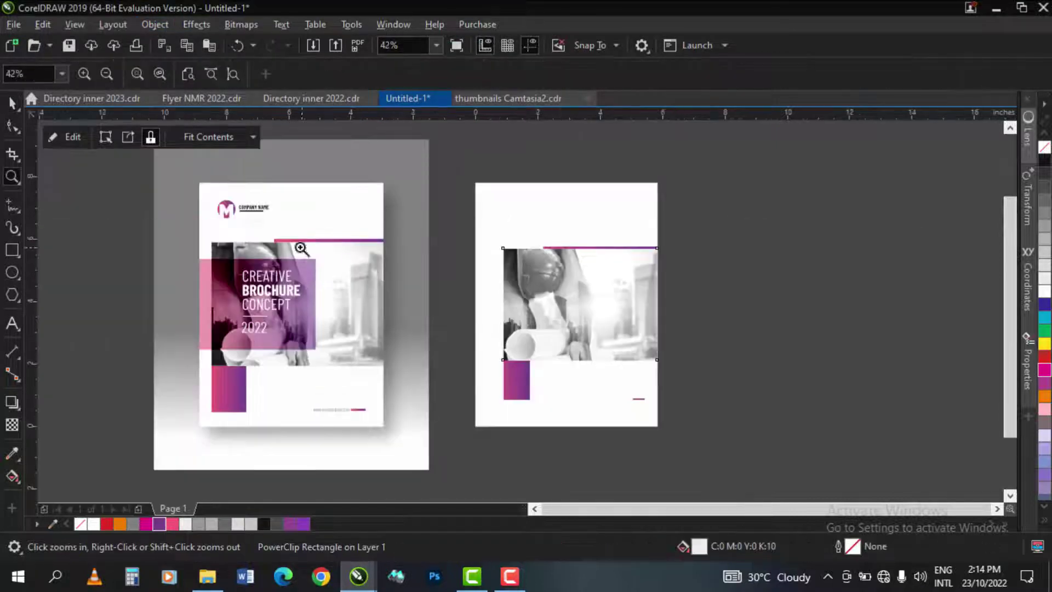
left_click_drag(188, 215, 769, 438)
left_click(710, 277, "ctrl")
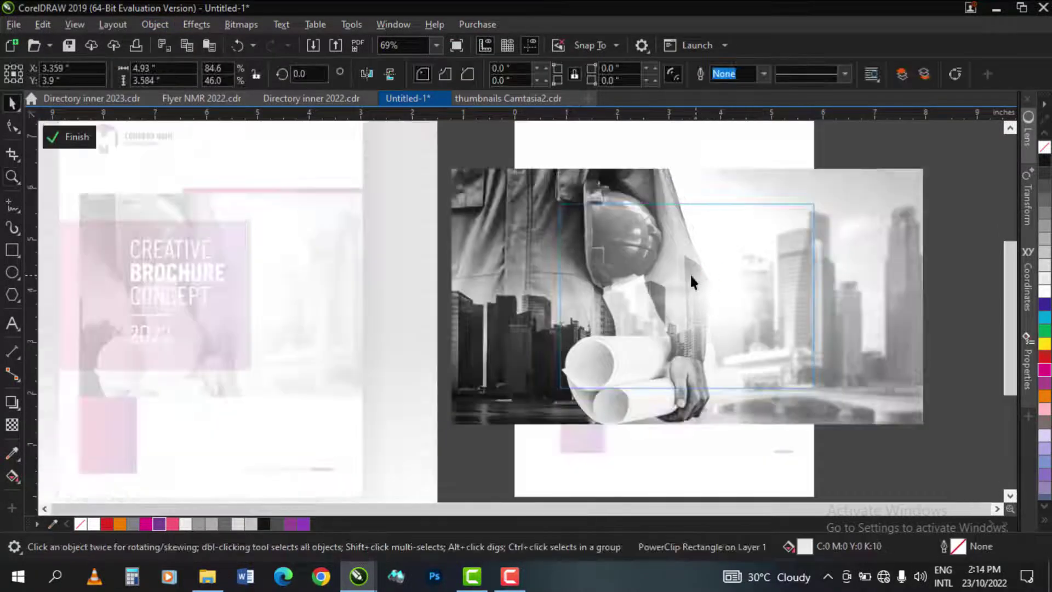
left_click(956, 219, "ctrl")
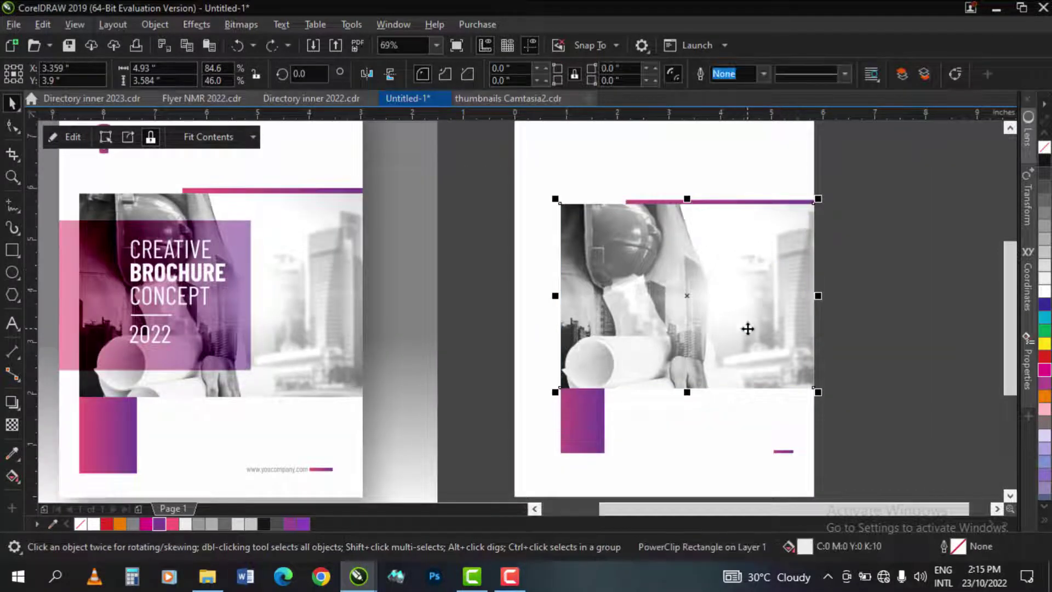
right_click(746, 329)
left_click(810, 108)
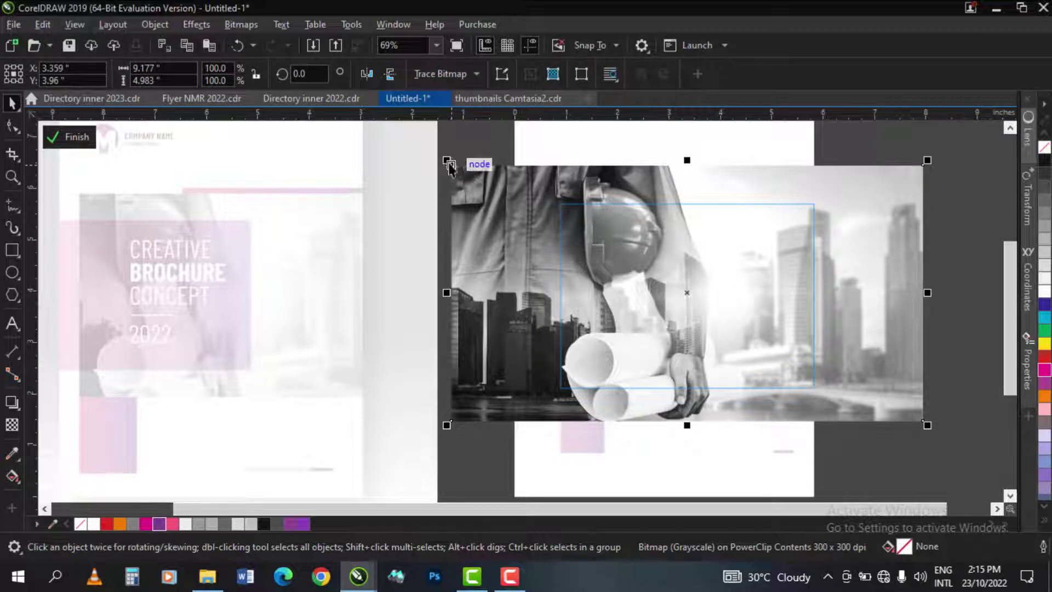
left_click_drag(449, 165, 482, 179)
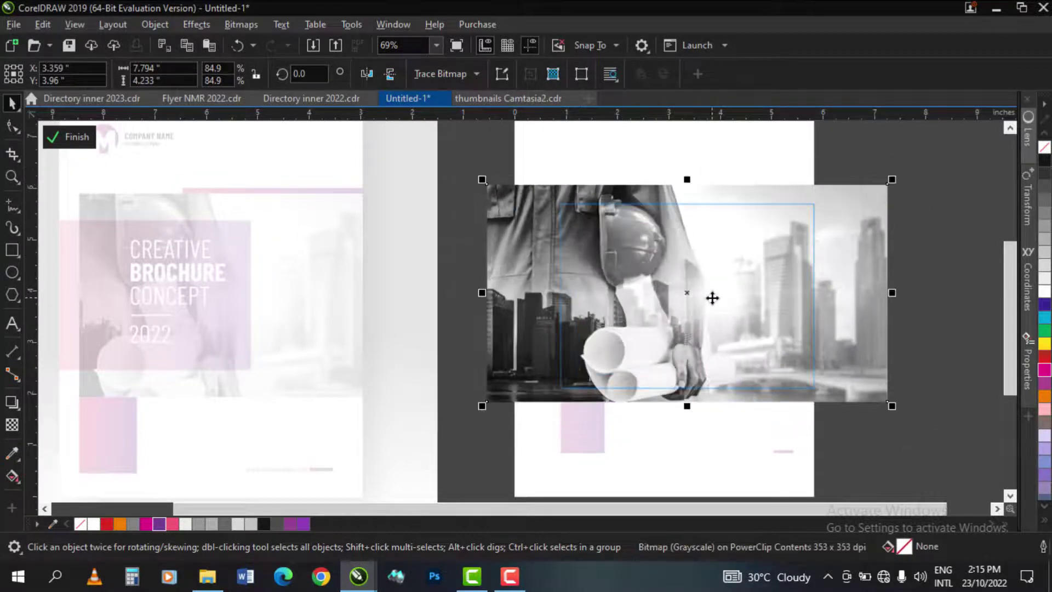
left_click_drag(712, 297, 722, 293)
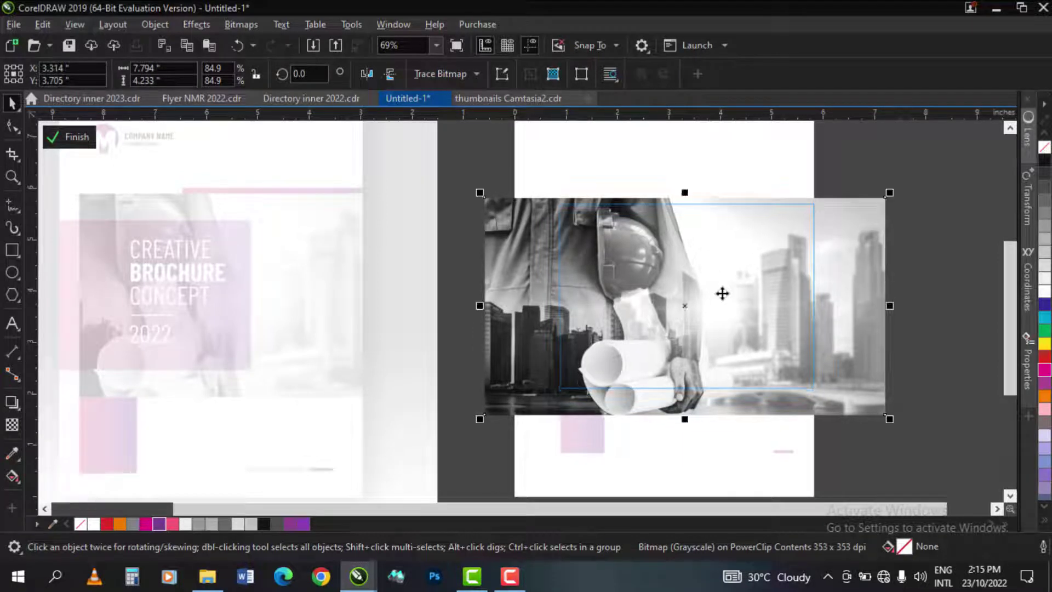
right_click(782, 362)
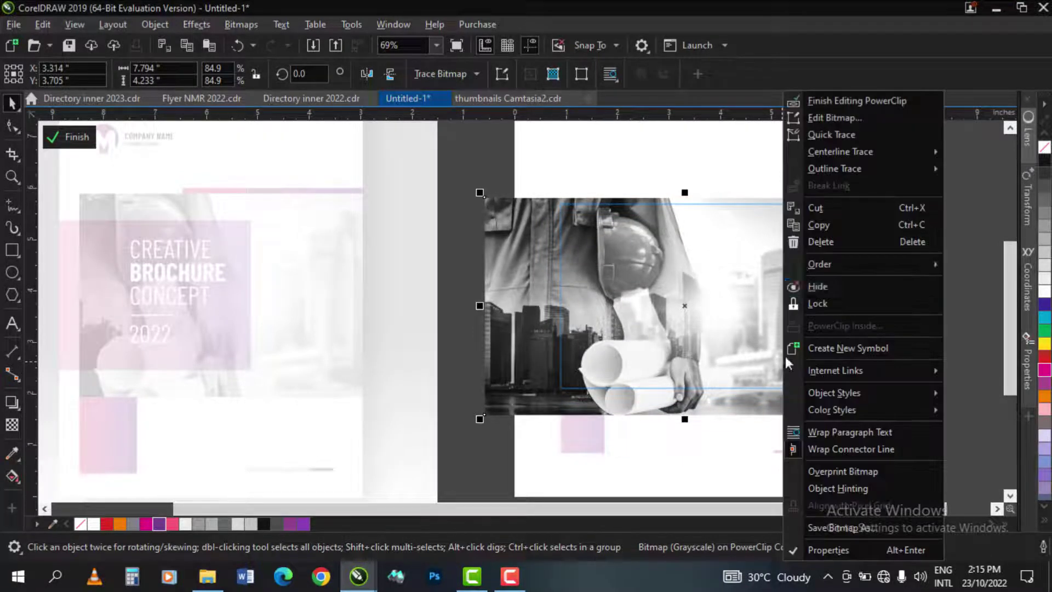
left_click(854, 103)
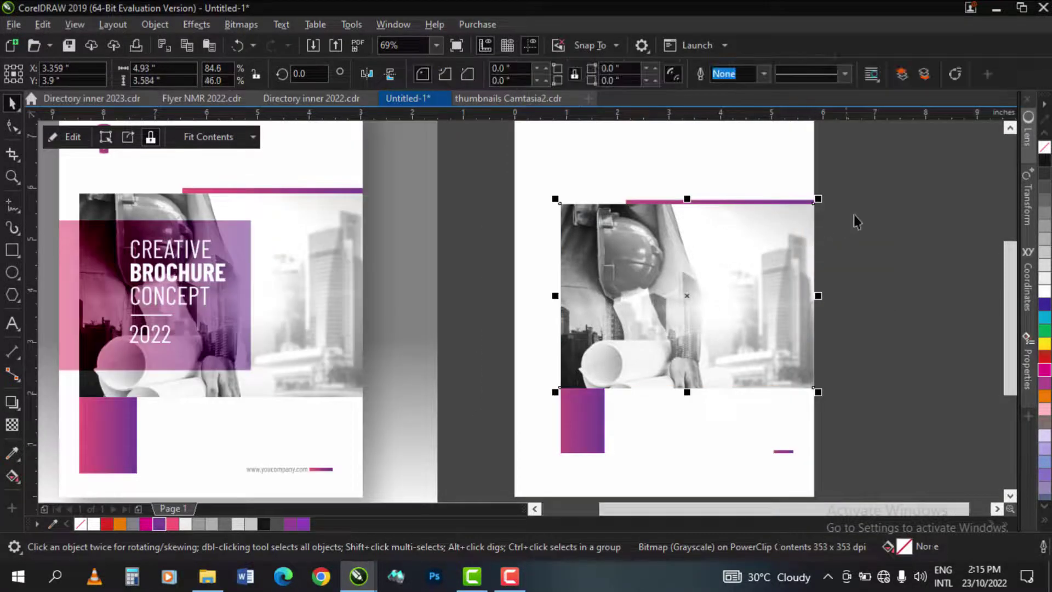
Step: Draw a circle about 0.76 in across in the upper-left area of the page, above the photo
key("z")
left_click_drag(254, 229, 726, 419)
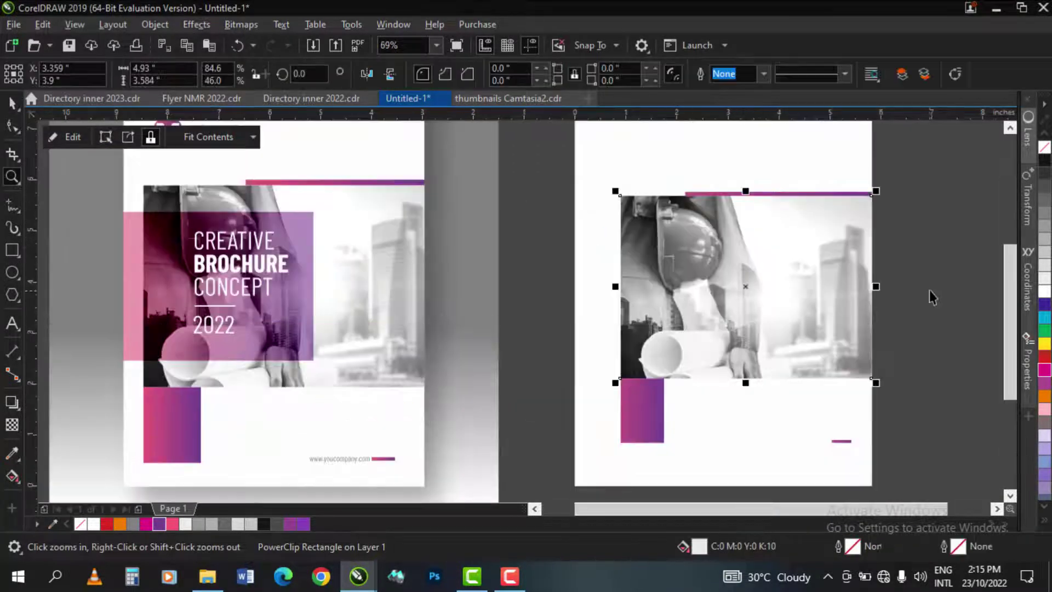
key("F3")
left_click_drag(684, 186, 176, 287)
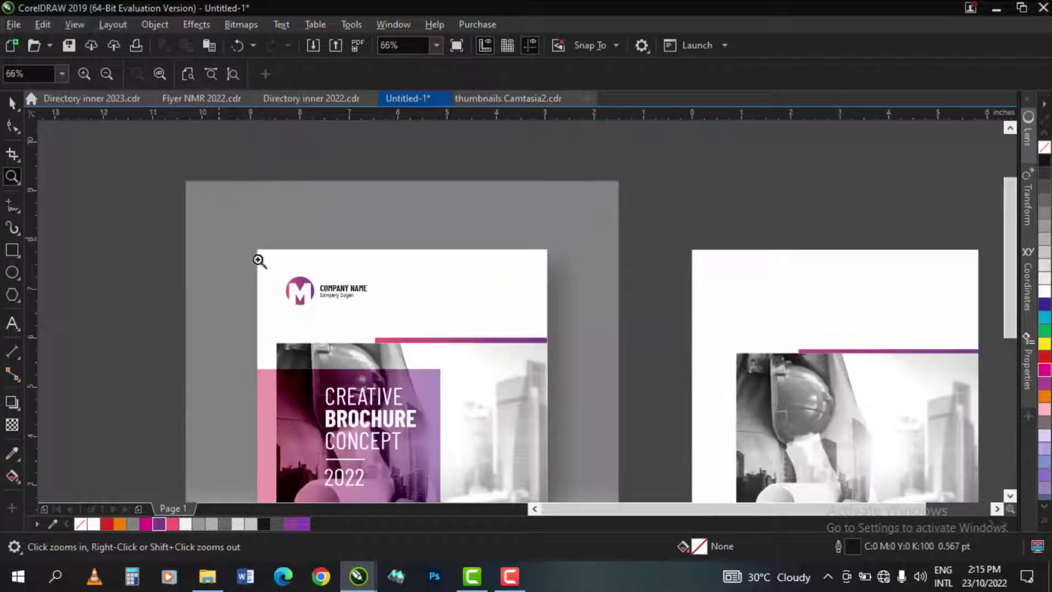
left_click_drag(258, 258, 618, 314)
key("F3")
left_click_drag(626, 225, 956, 367)
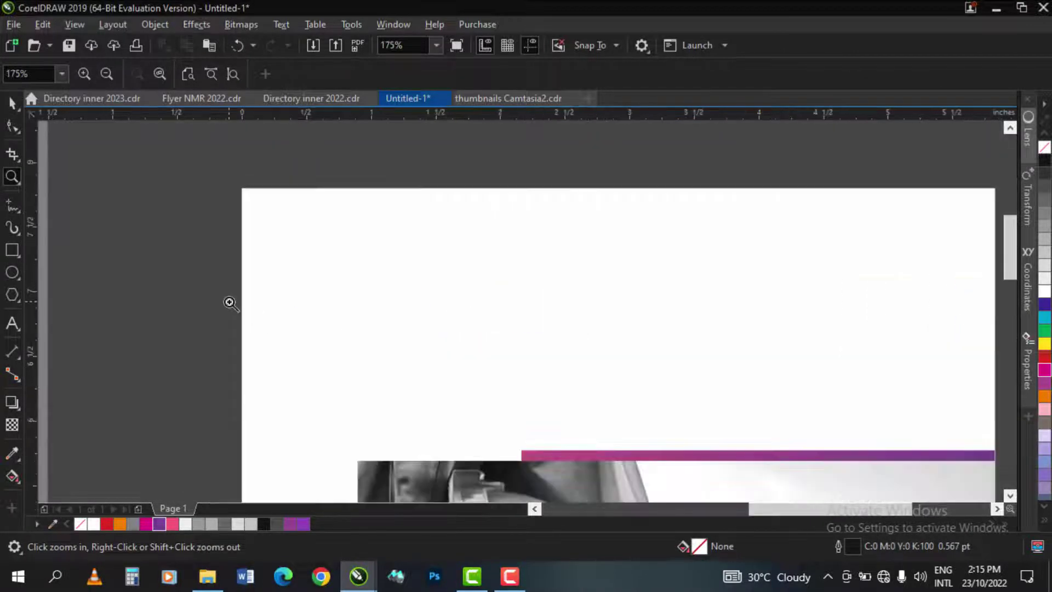
key("F7")
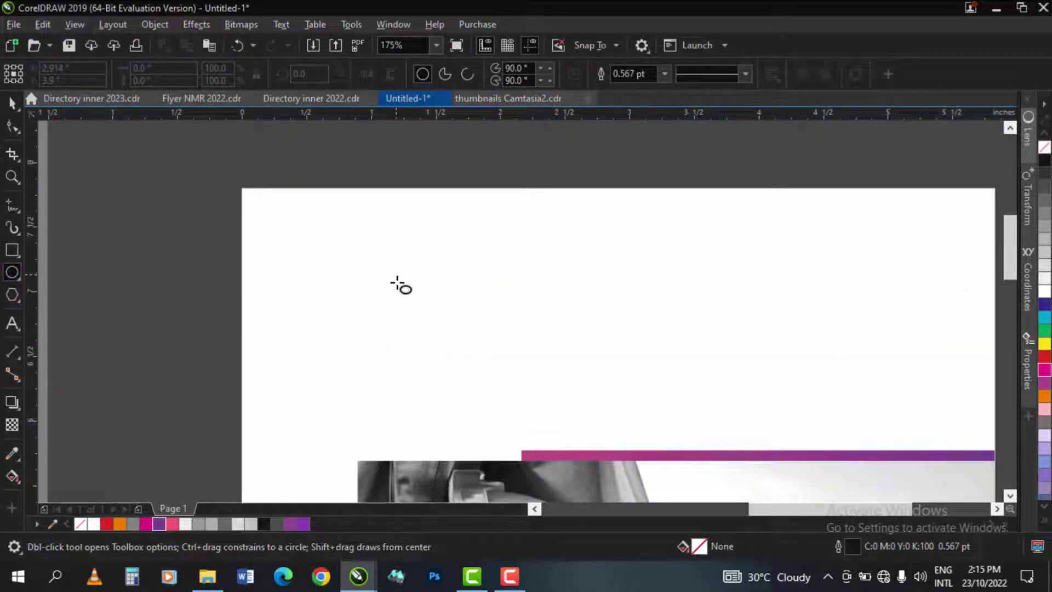
left_click_drag(398, 275, 495, 372)
key("space")
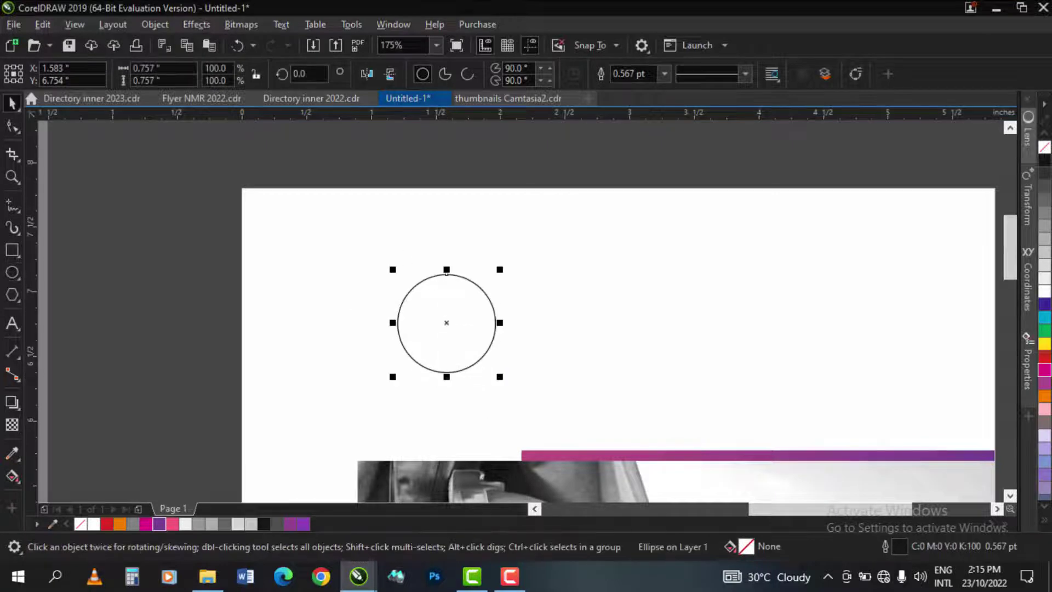
Step: Copy only the fill property from the gradient accent strip onto the circle
left_click(46, 26)
left_click(107, 136)
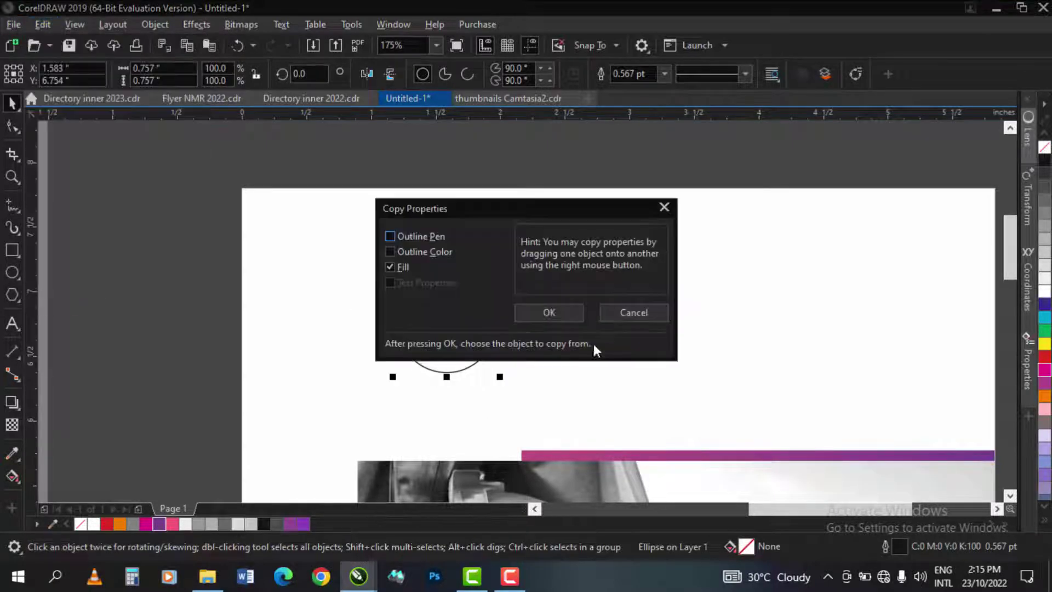
left_click_drag(573, 207, 671, 205)
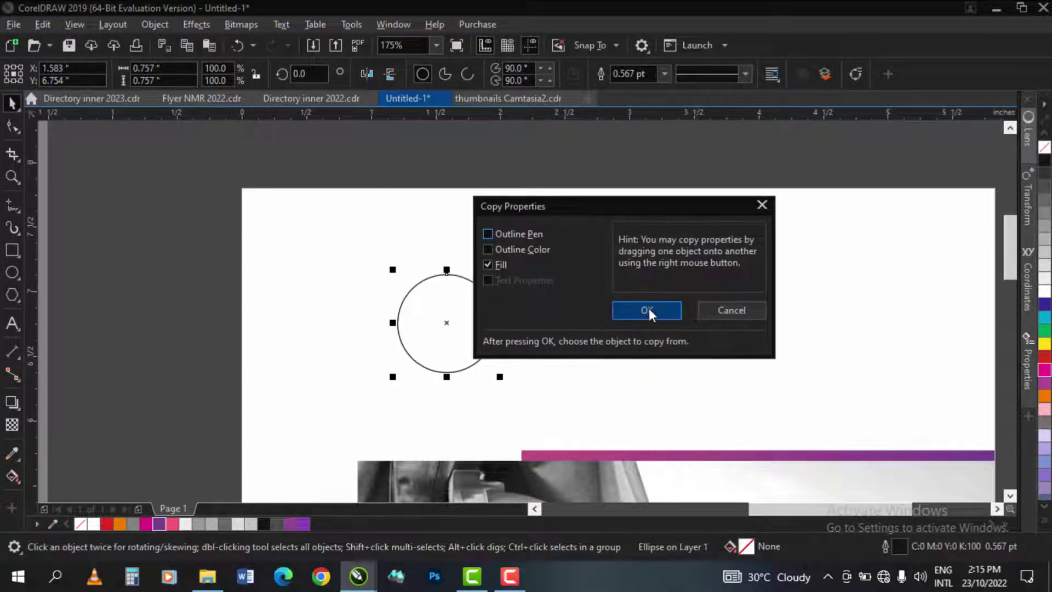
left_click(648, 310)
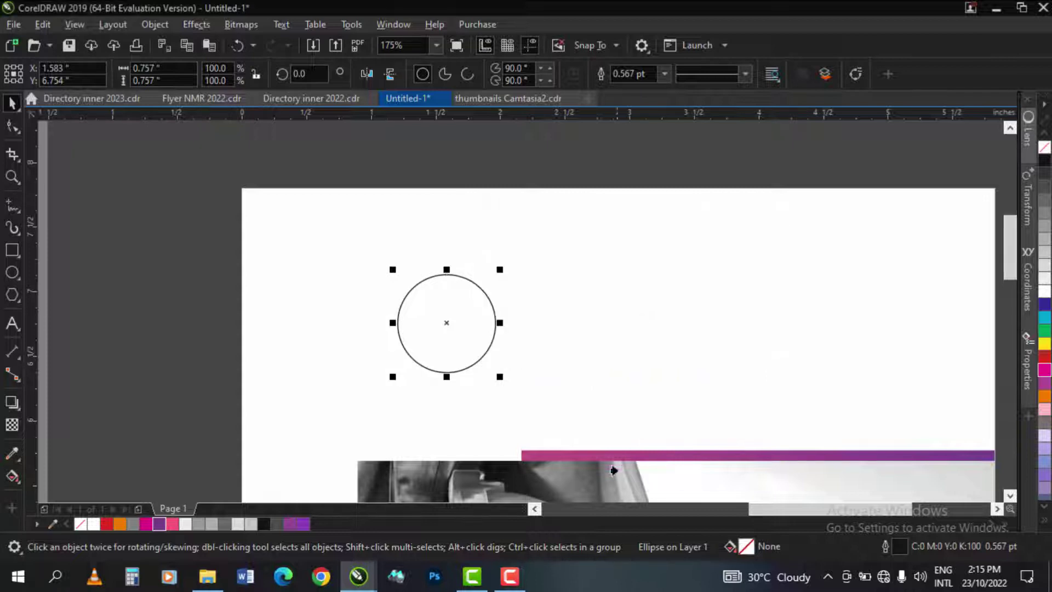
left_click(625, 455)
Step: Set the circle's outline width to None
key("F3")
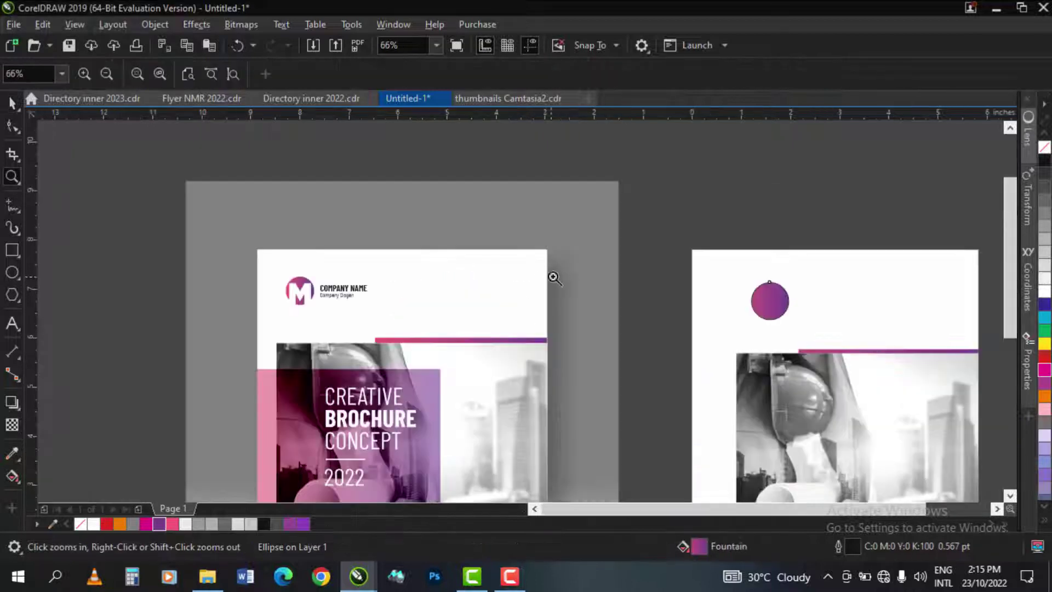
left_click_drag(614, 219, 1040, 403)
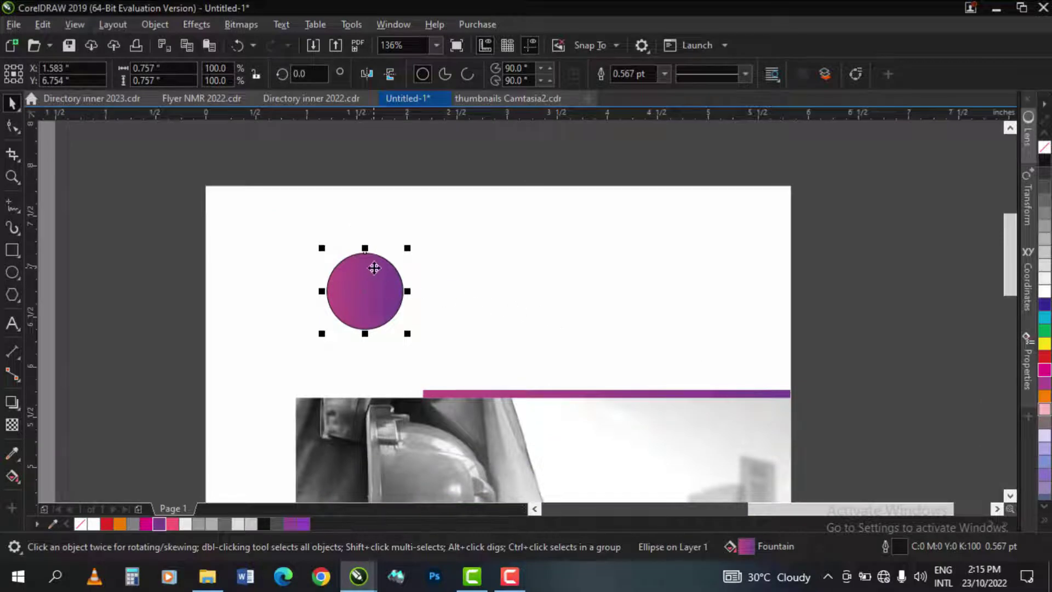
left_click(665, 74)
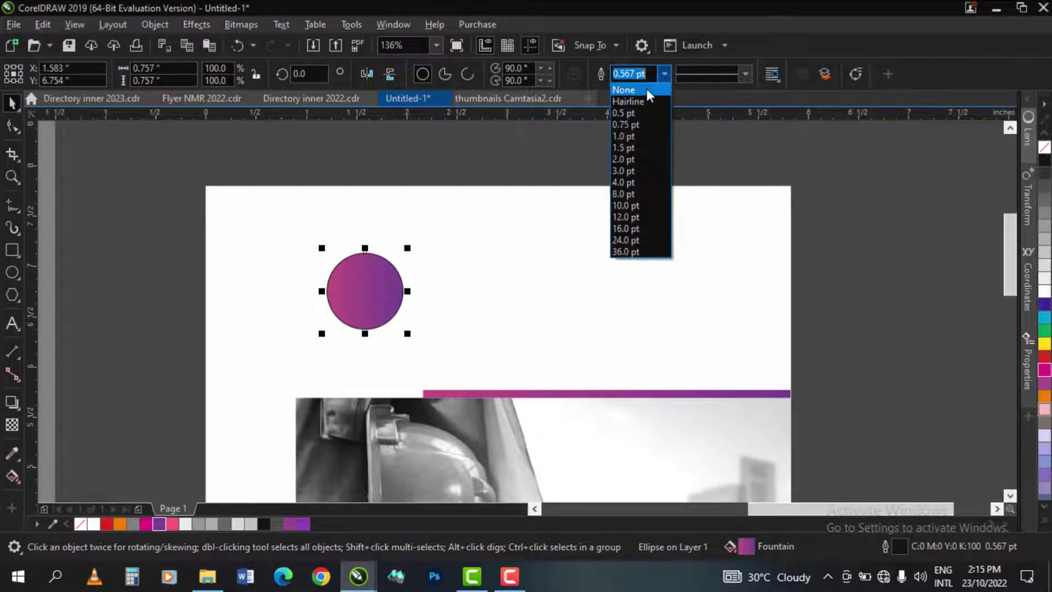
left_click(647, 89)
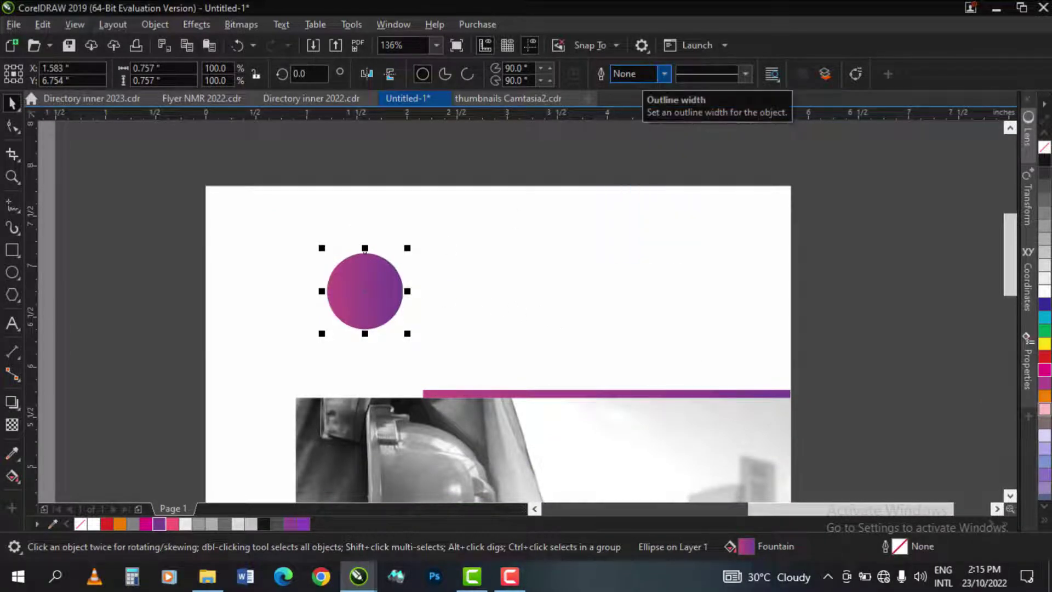
key("F2")
key("F3")
left_click_drag(579, 229, 962, 391)
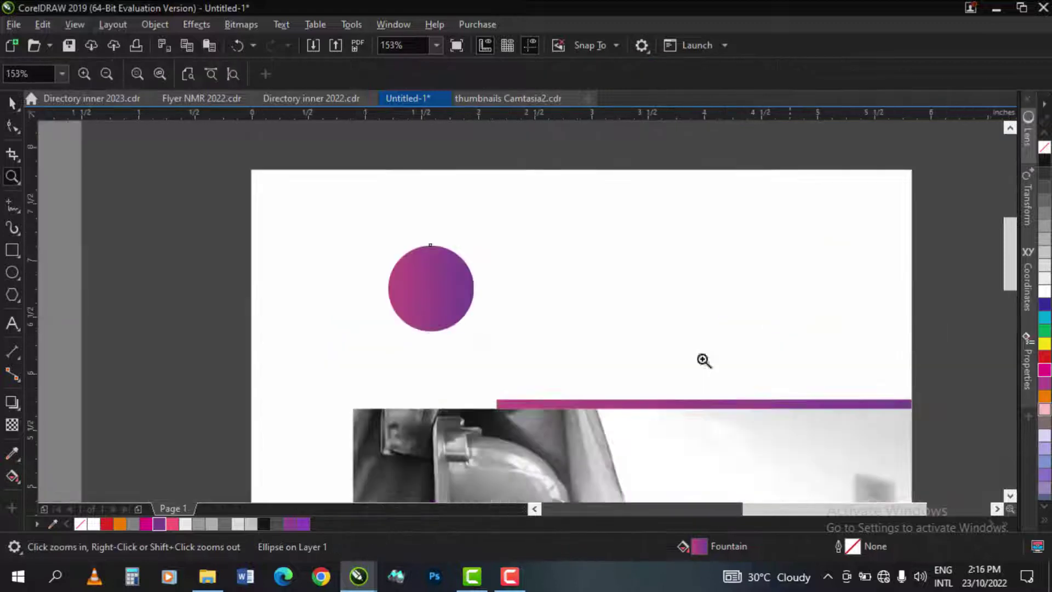
Step: Add the artistic text "M" in the blank area to the right of the gradient circle
key("F2")
key("F3")
left_click_drag(200, 242, 553, 352)
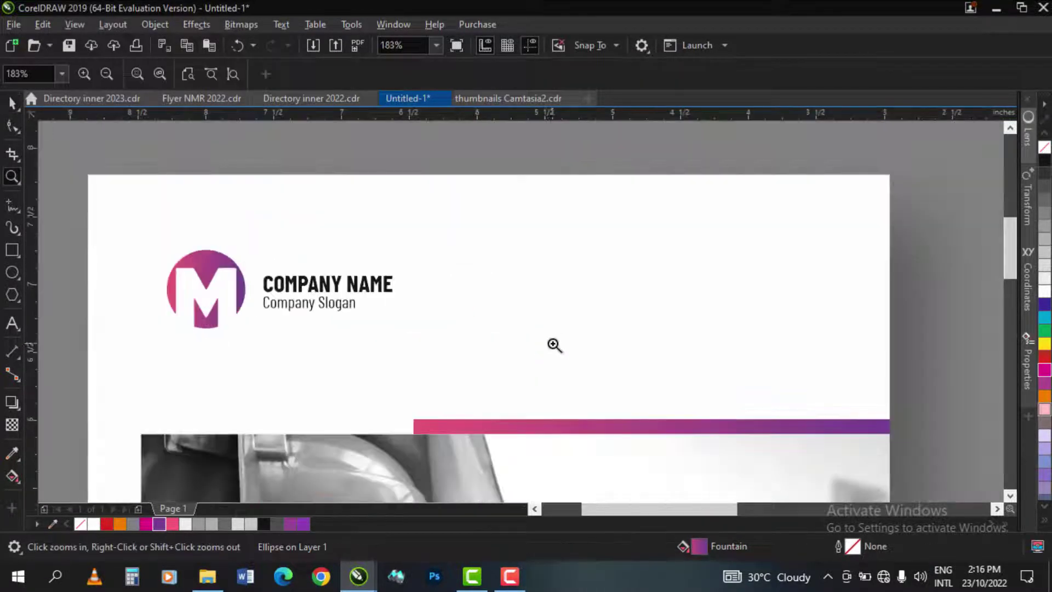
key("F3")
left_click_drag(615, 255, 956, 368)
left_click(12, 323)
left_click(537, 299)
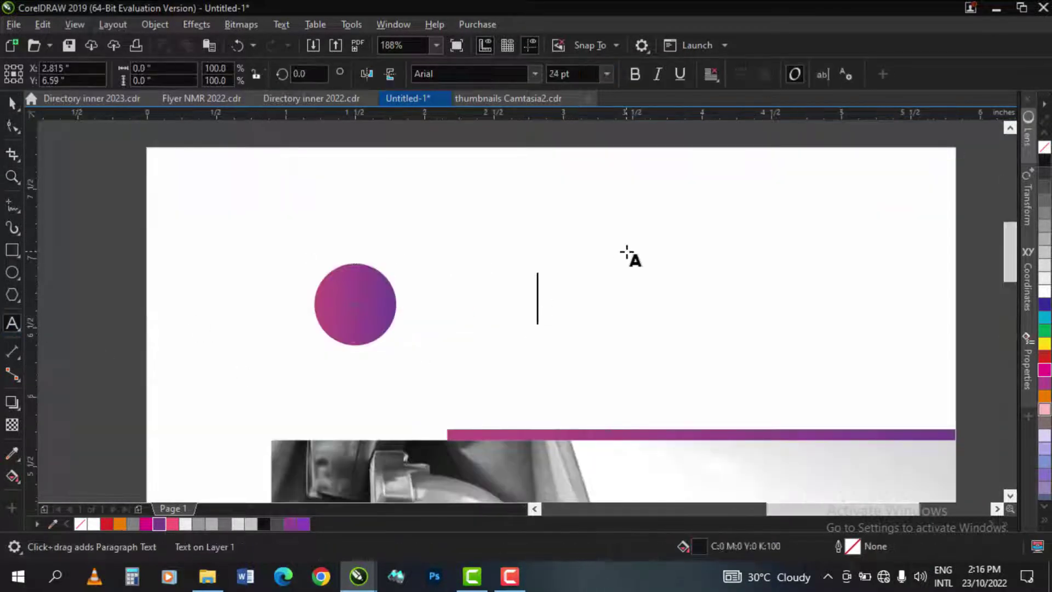
type("M")
Step: Set the letter M's font to Barlow Condensed and make it bold
key("ctrl+space")
left_click(532, 75)
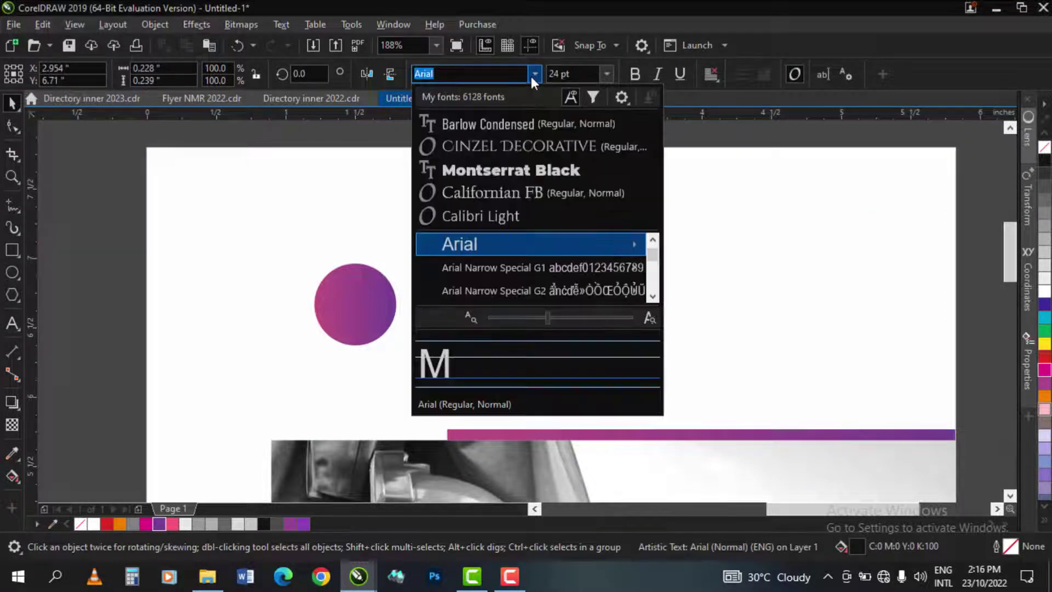
left_click(524, 124)
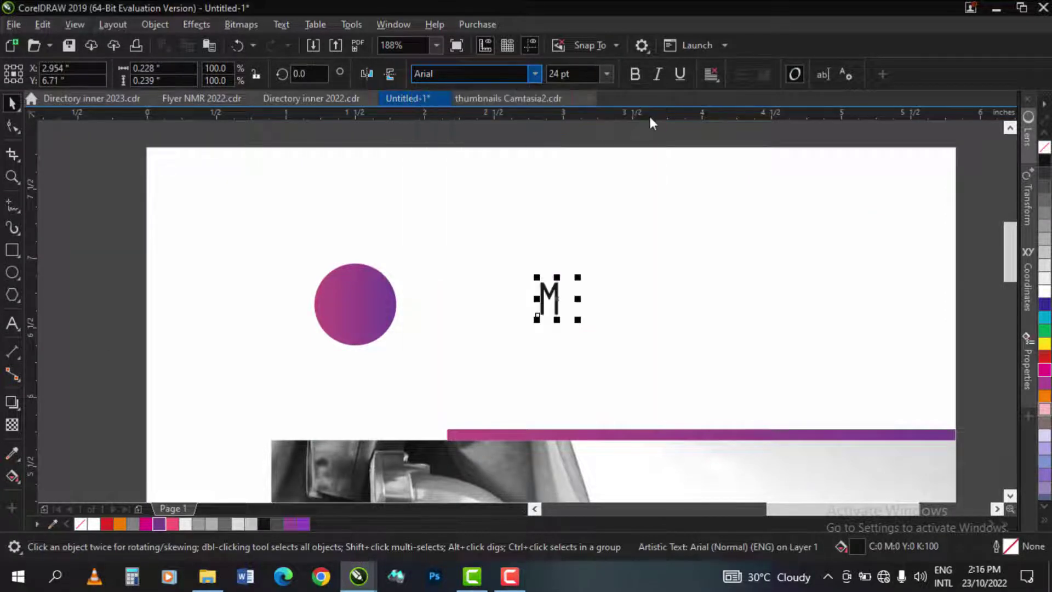
left_click(634, 73)
Step: Place the M over the lower part of the circle, enlarge it to about 54.8 pt and centre it horizontally on the circle
left_click_drag(562, 299, 372, 309)
left_click(359, 275, "shift")
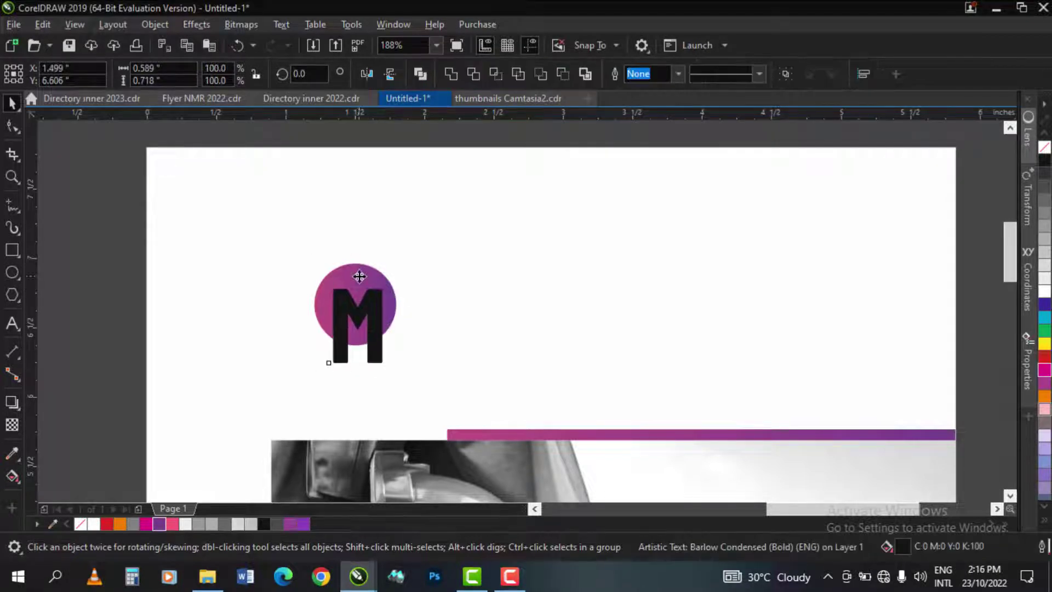
key("c")
key("F2")
left_click_drag(228, 224, 670, 422)
left_click(465, 333)
left_click(376, 268)
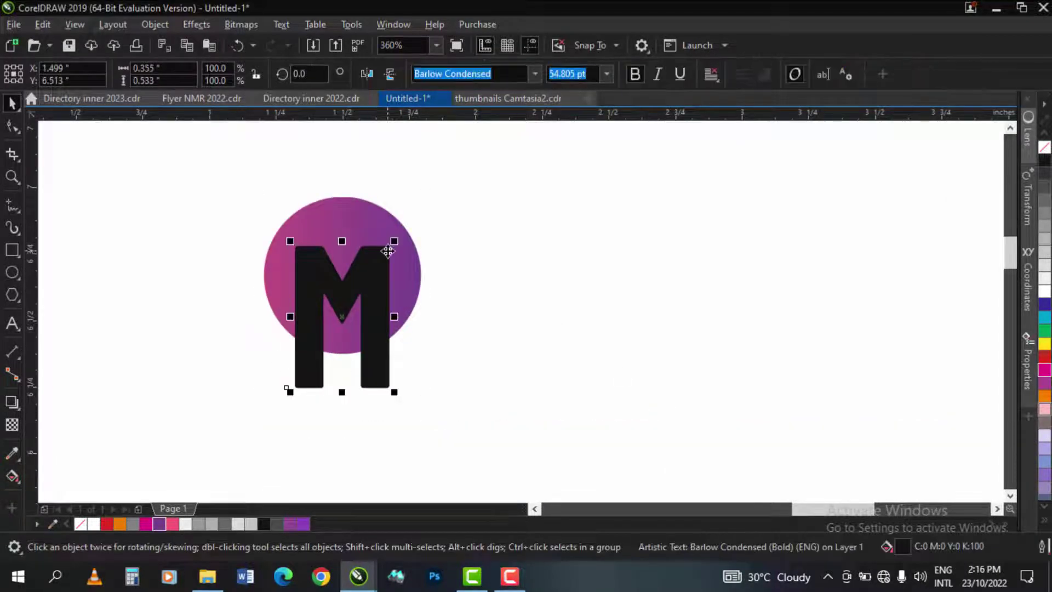
key("F2")
key("F3")
left_click_drag(225, 233, 592, 403)
left_click(427, 221, "shift")
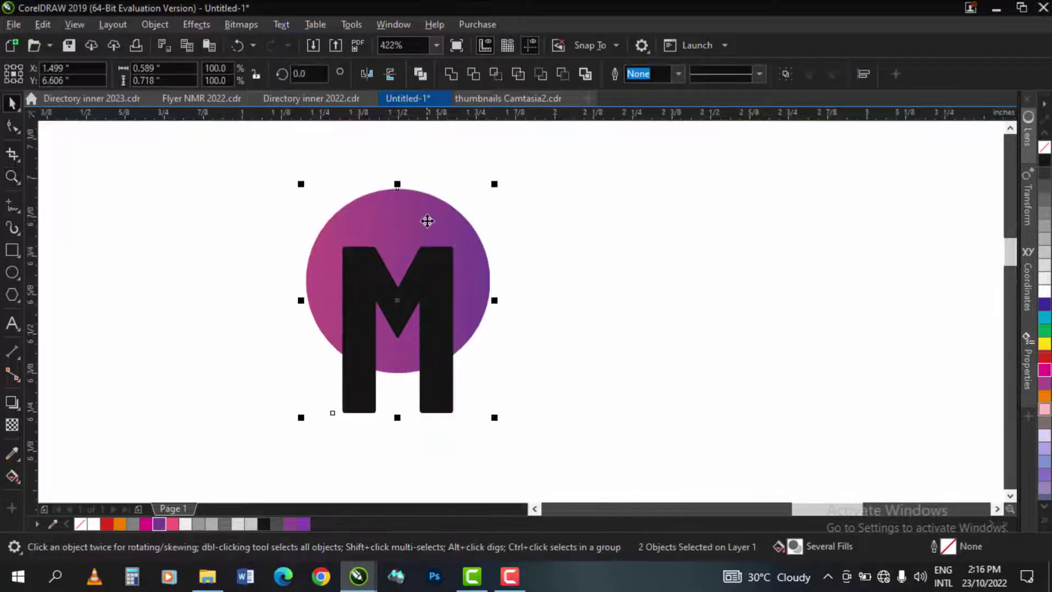
left_click(432, 245)
left_click(427, 212, "shift")
key("F2")
key("F3")
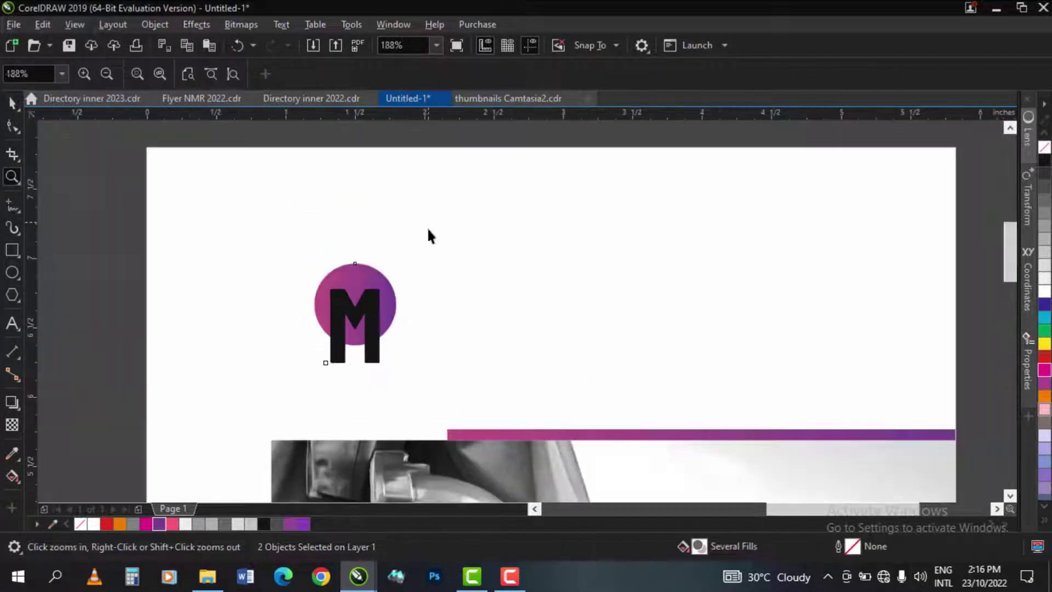
Step: Trim the M shape out of the gradient circle and delete the black letter
key("F2")
left_click_drag(117, 214, 616, 381)
left_click(613, 378)
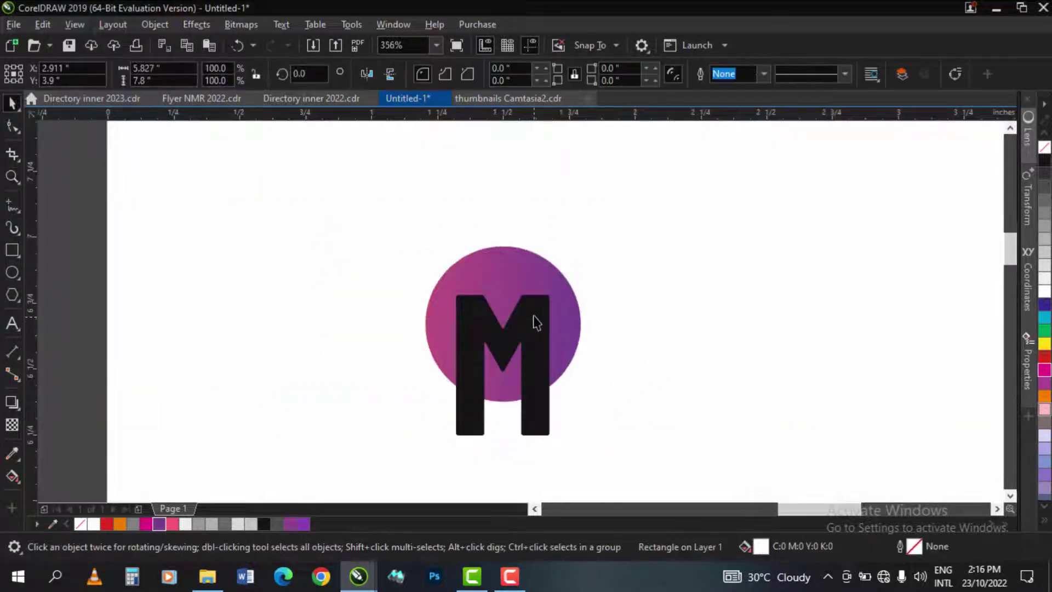
left_click(534, 317)
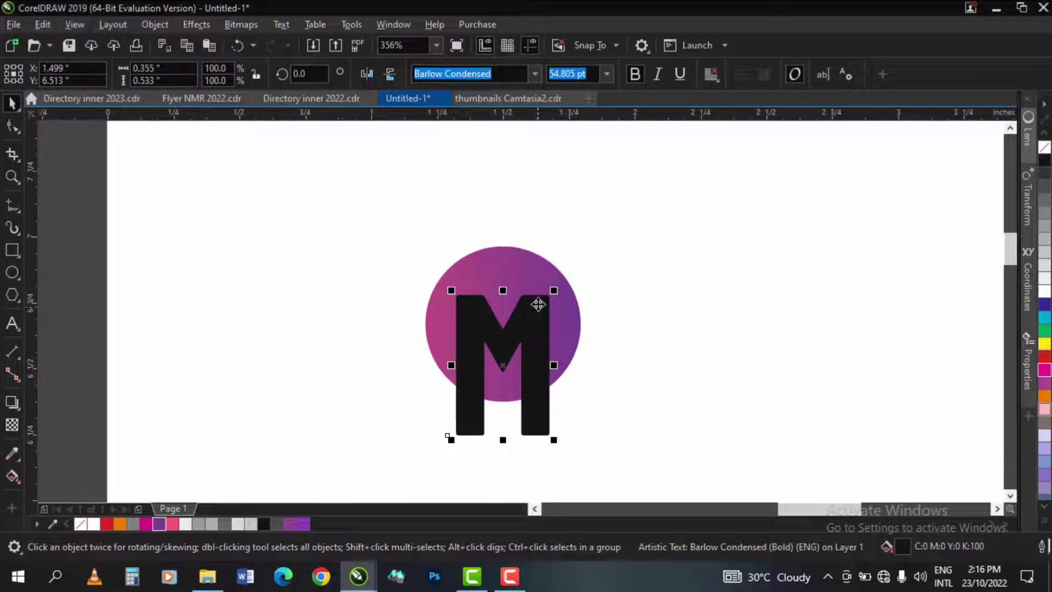
left_click(520, 256, "shift")
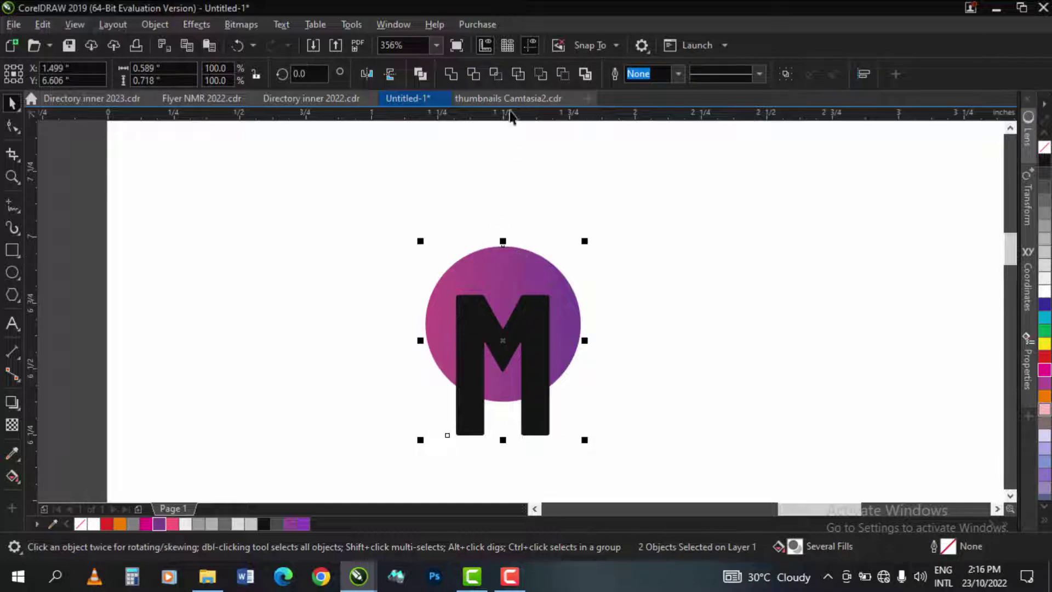
left_click(475, 76)
left_click(533, 328)
key("Delete")
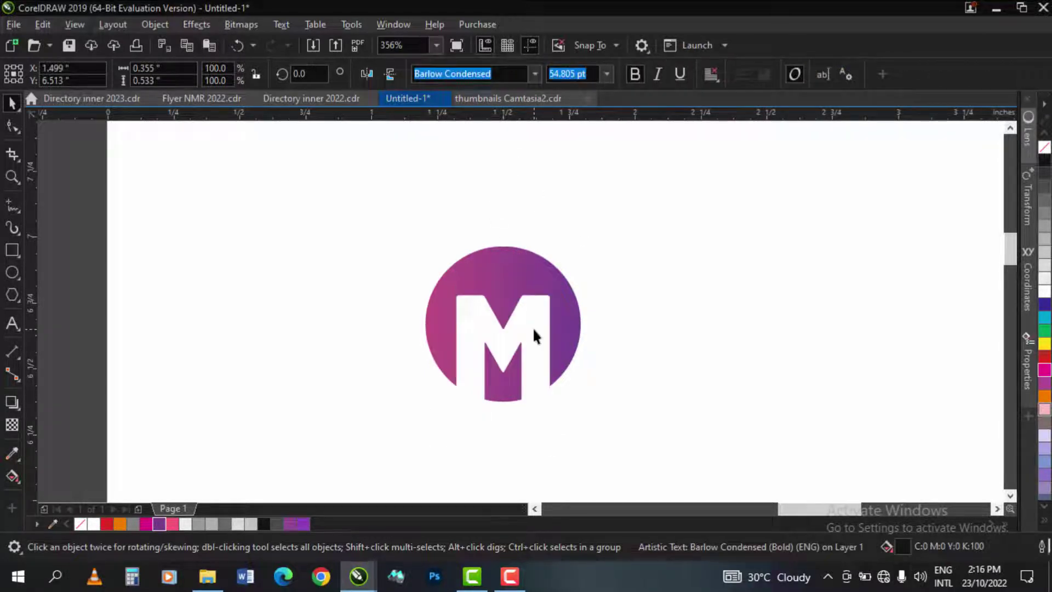
Step: Add two-line artistic text beside the logo, with "Company Name" above a company slogan line
key("z")
right_click(541, 278)
right_click(465, 280)
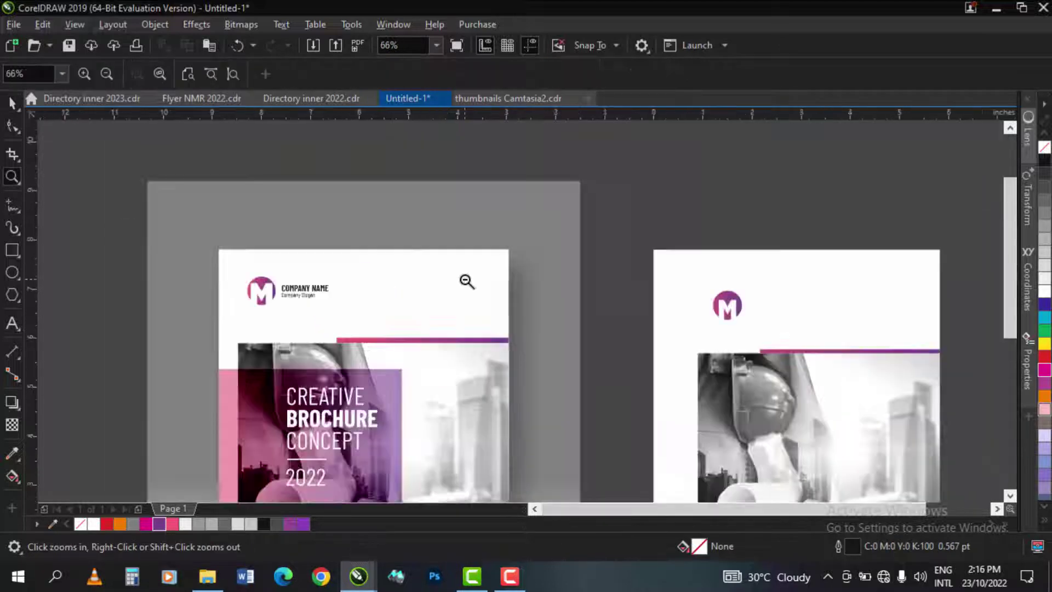
left_click(779, 331)
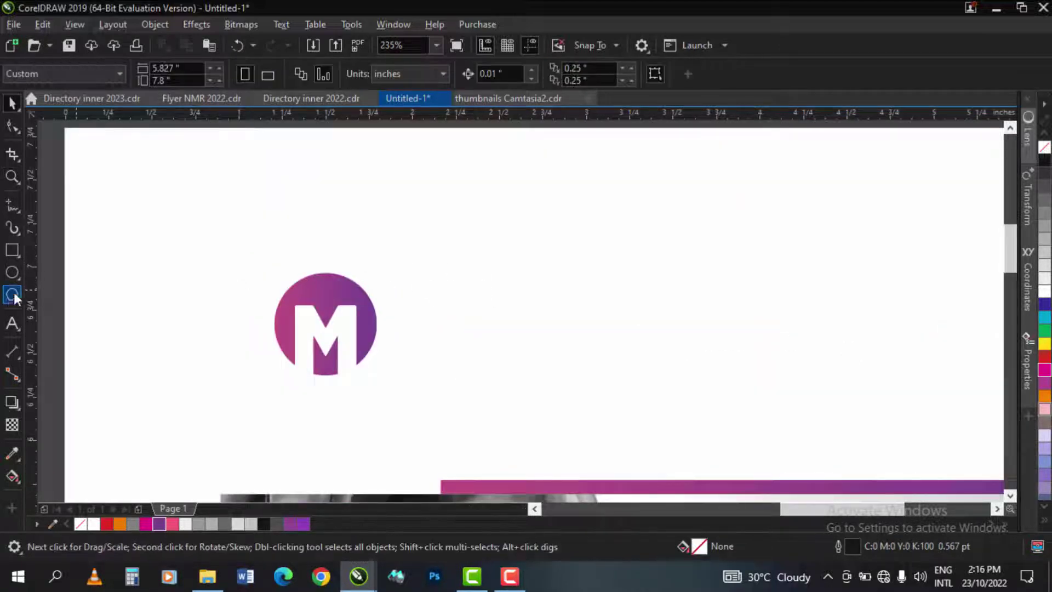
left_click(12, 323)
left_click(431, 332)
type("Company Name")
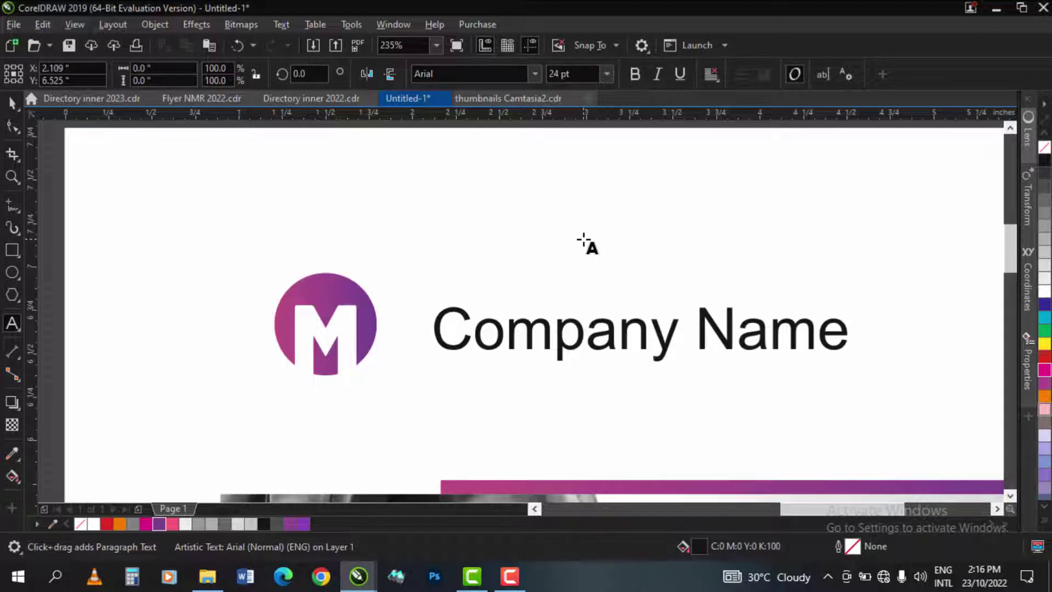
key("Return")
type("Compnay Slog")
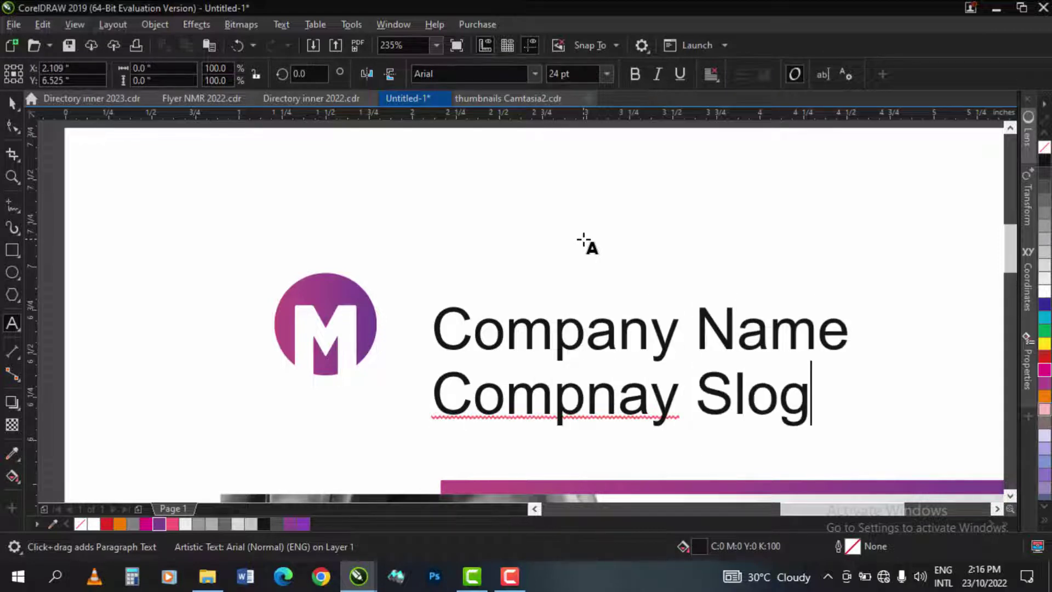
type("an")
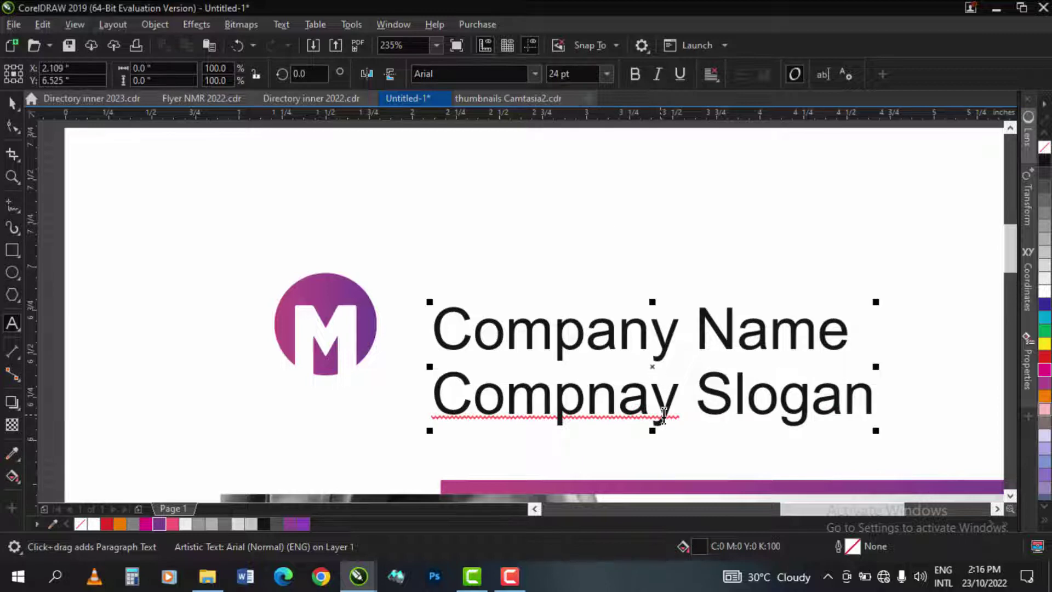
Step: Change the two text lines to "Your Company Name" and "Your Company Slogan"
left_click(442, 334)
type("Your")
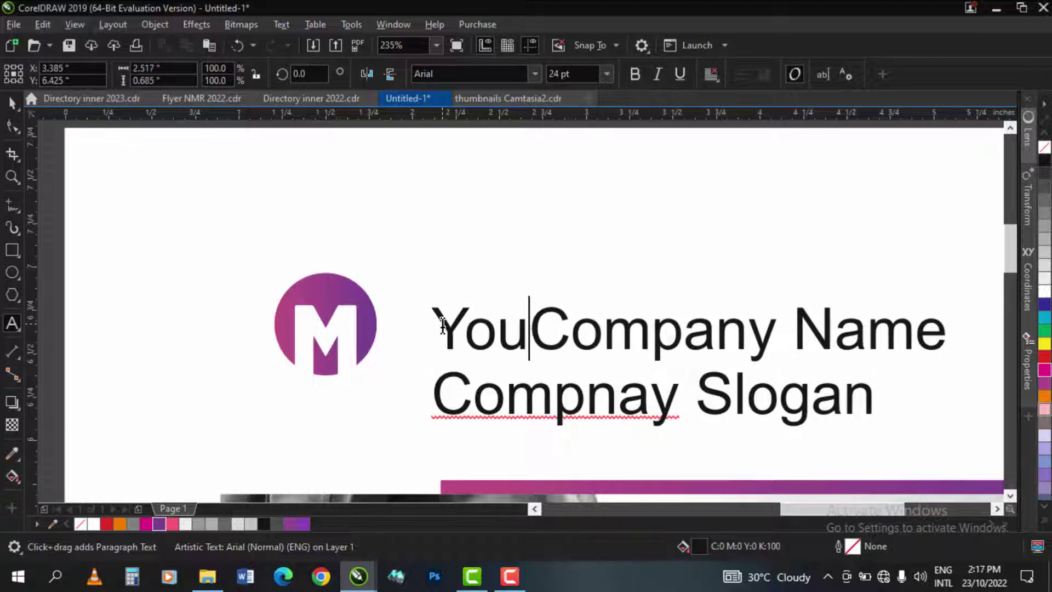
key("shift+Home")
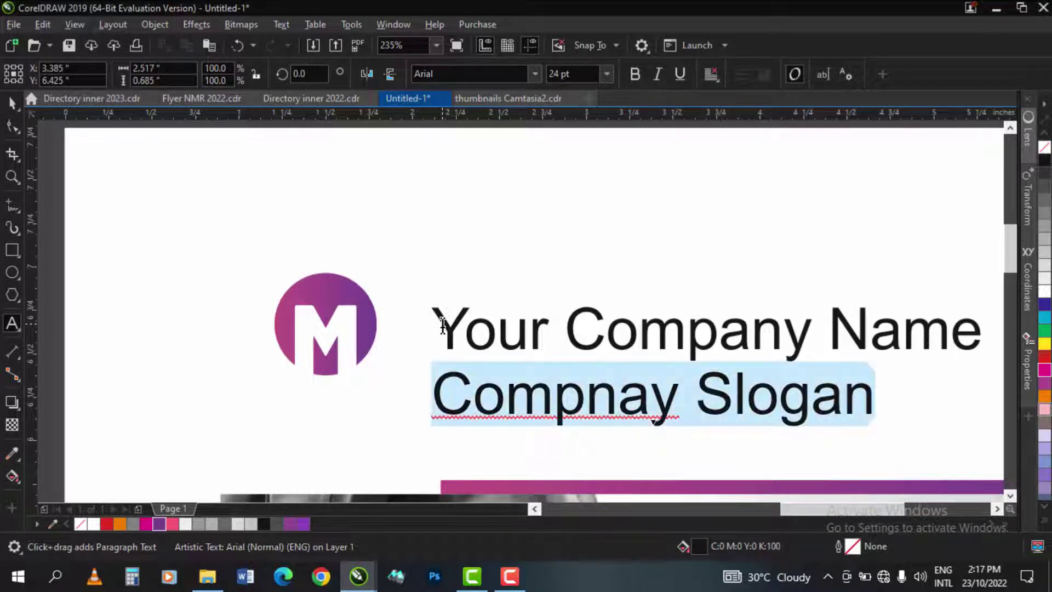
type("Your Compa")
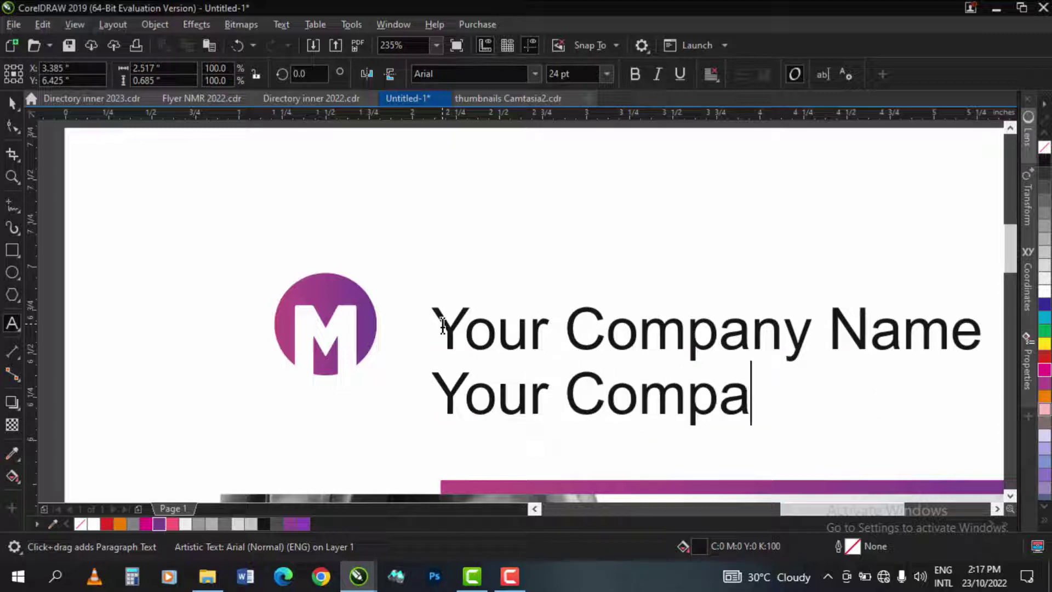
type("ny Slogan")
Step: Set the two-line text's font to Barlow Condensed and shift it slightly up and closer to the logo
key("ctrl+space")
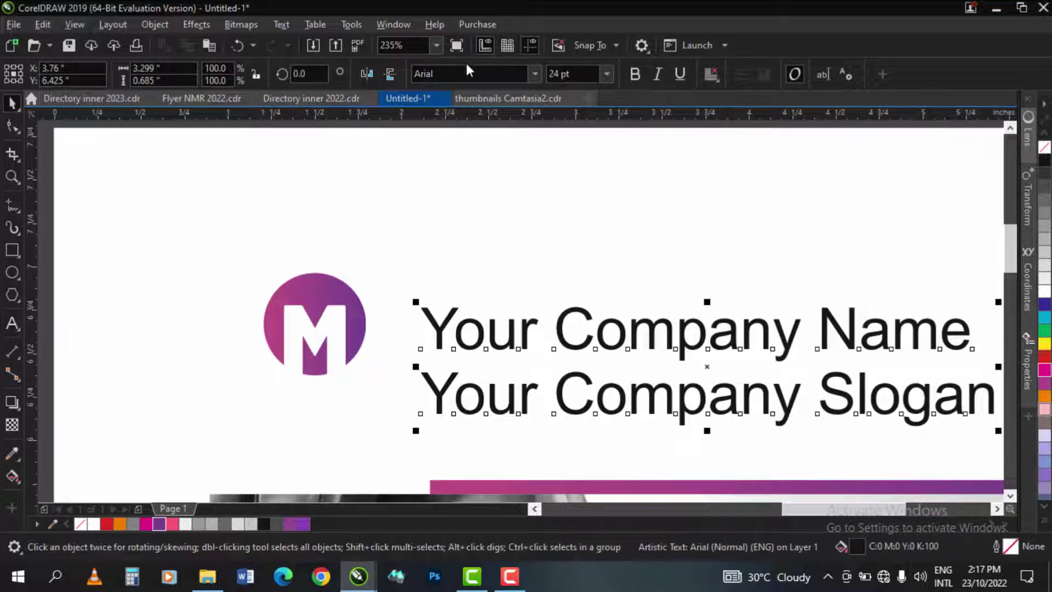
left_click(534, 73)
left_click(517, 123)
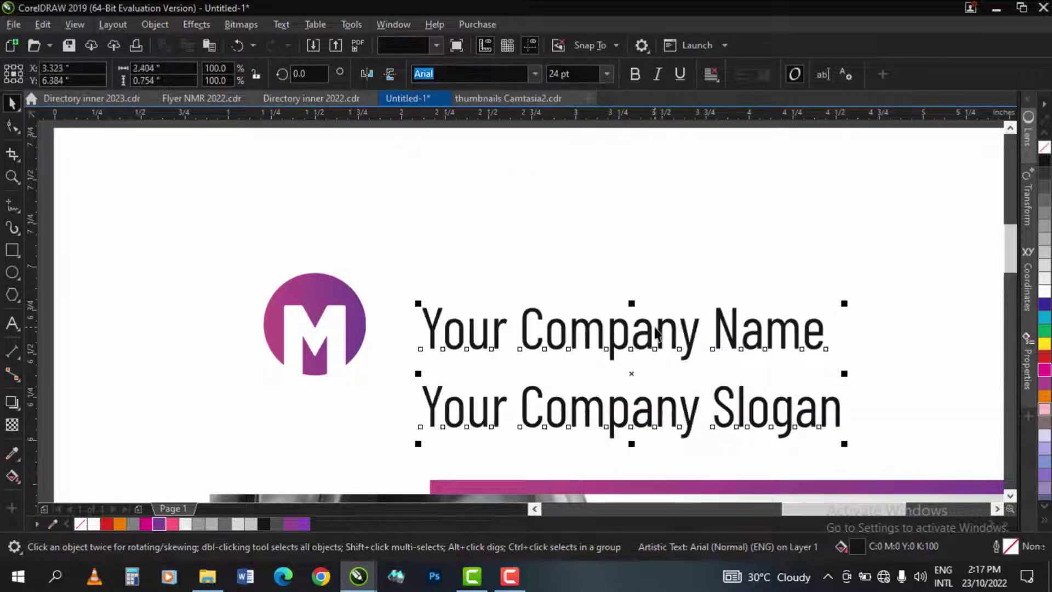
Step: Make only the "Your Company Name" line bold and change its case to UPPERCASE
double_click(805, 315)
left_click_drag(805, 315, 404, 315)
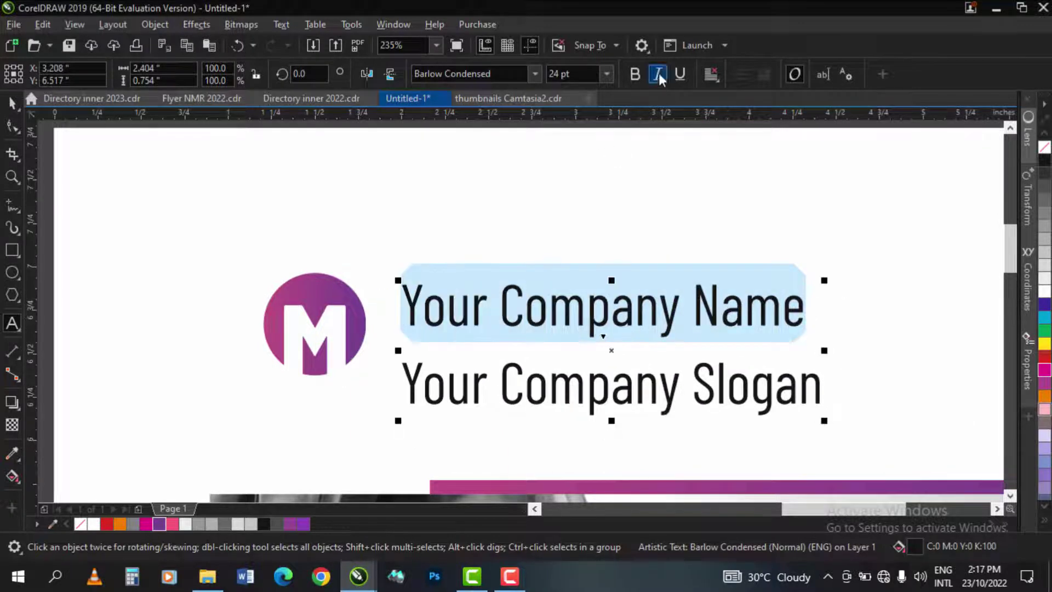
left_click(634, 73)
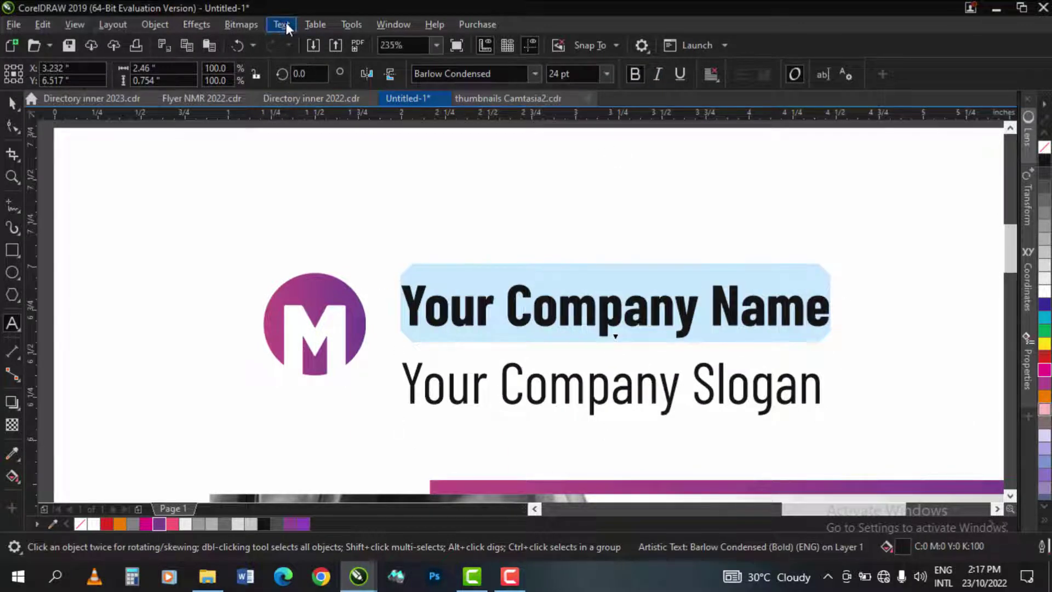
left_click(281, 25)
left_click(319, 347)
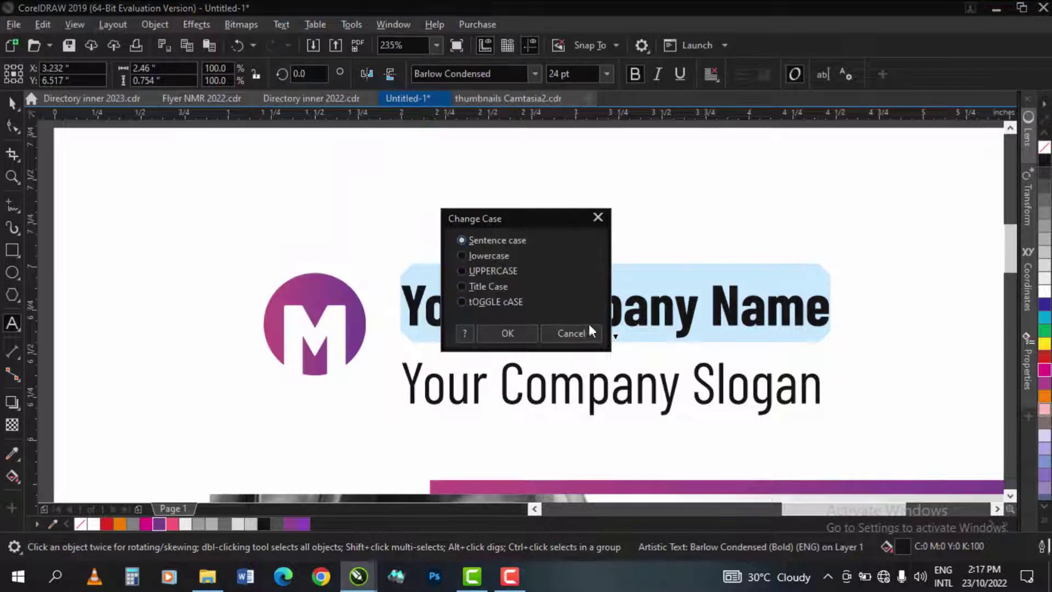
left_click(509, 332)
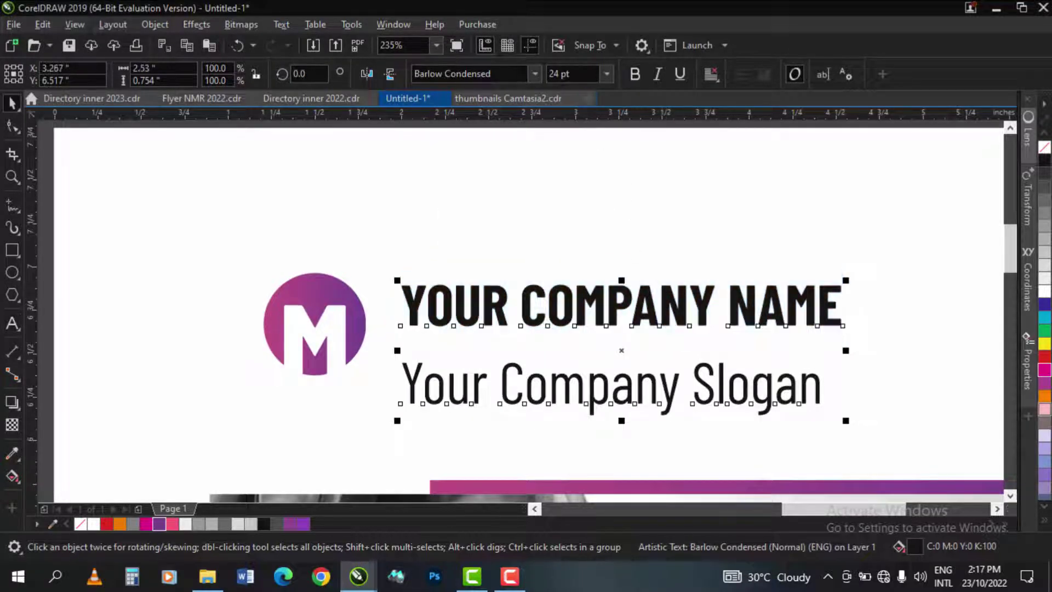
Step: Set the two-line text's size to 14 pt and nudge it slightly toward the logo
left_click(606, 74)
left_click(554, 201)
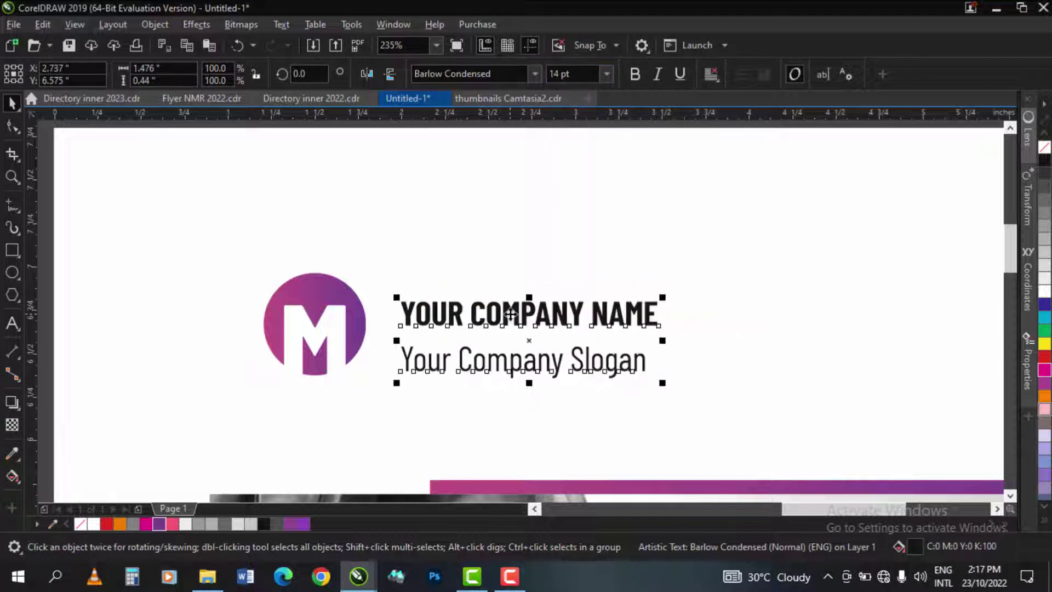
left_click_drag(511, 314, 505, 315)
Step: Separate the two text lines, move the slogan up close beneath the company name and scale it to about 86.3%
key("F2")
mouse_move(202, 245)
left_mouse_down()
mouse_move(804, 410)
mouse_move(811, 395)
left_mouse_up()
key("Tab")
left_click_drag(587, 387, 594, 366)
left_click_drag(731, 390, 674, 366)
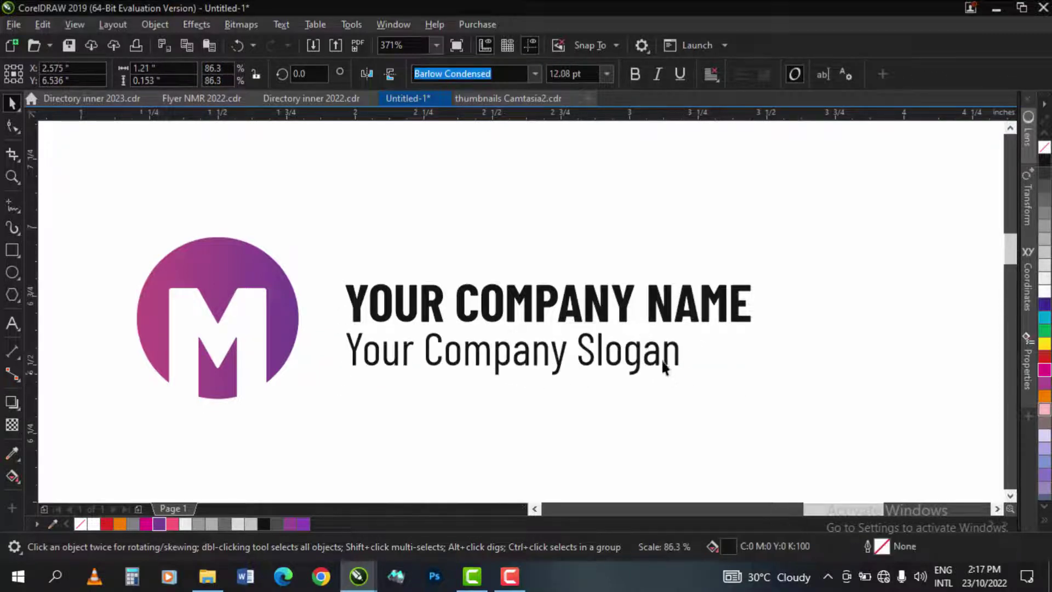
Step: Select the company name and slogan together and shift them slightly up and closer to the logo
left_click(580, 304, "shift")
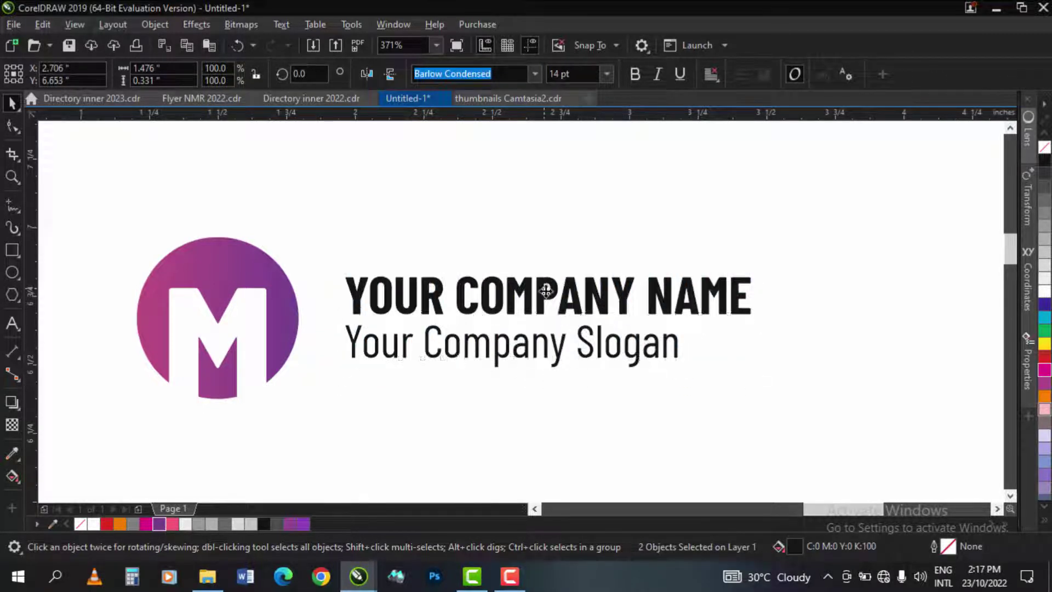
key("z")
scroll(581, 311, "down", 5)
right_click(623, 258)
left_click_drag(461, 187, 732, 291)
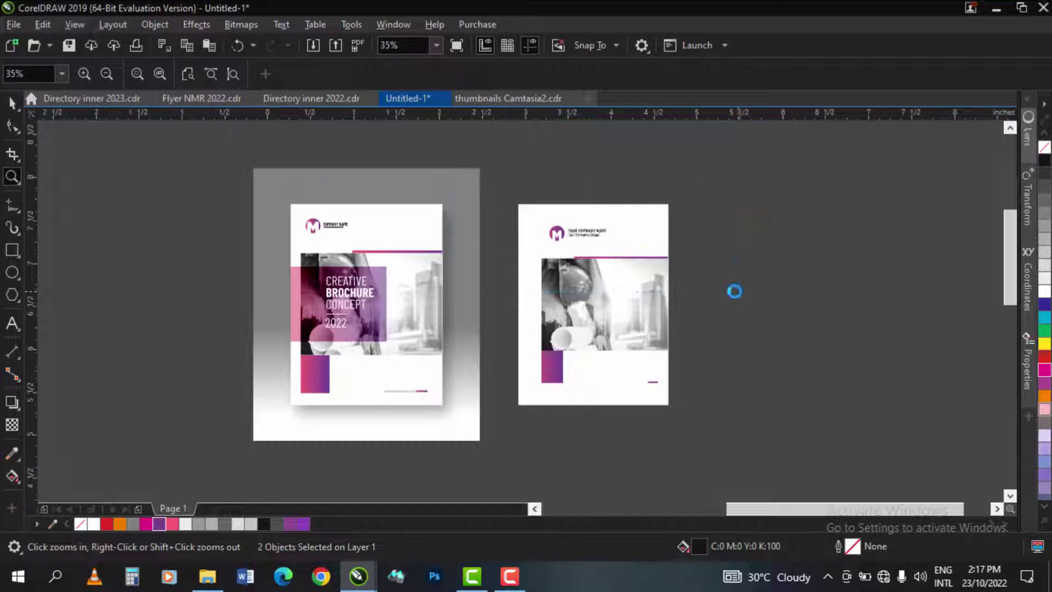
key("space")
key("F3")
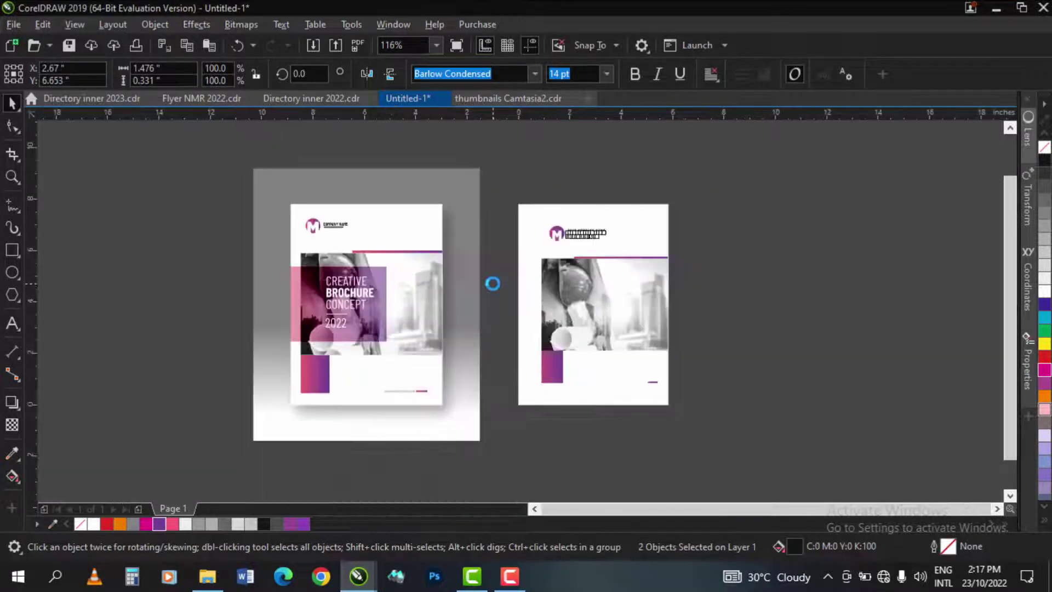
Step: Place a copy of the slogan text near the small gradient bar at the page's lower right
key("z")
left_click_drag(261, 429, 261, 429)
key("space")
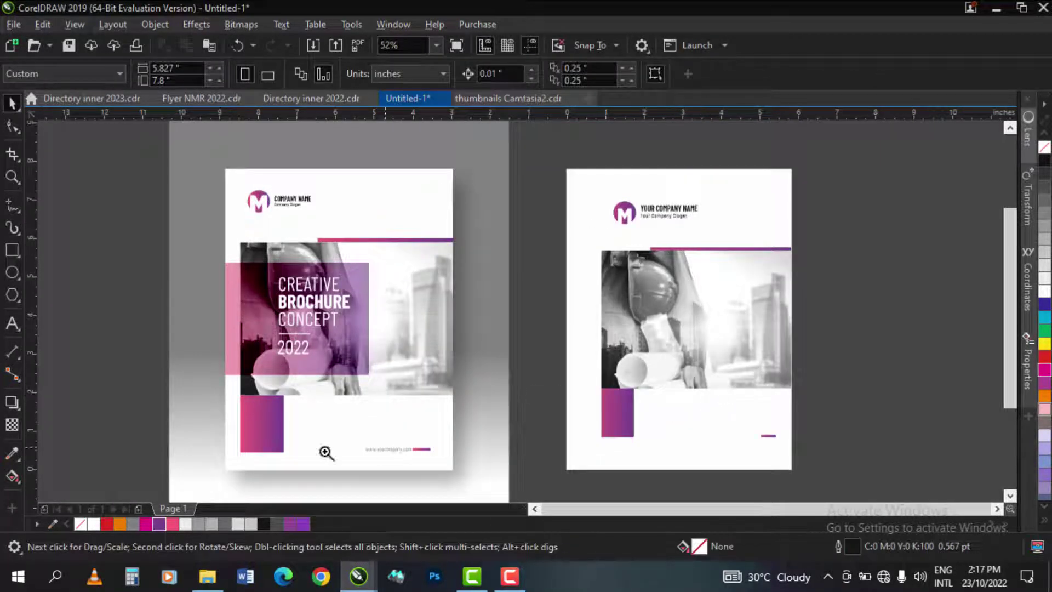
key("z")
left_click_drag(326, 452, 516, 436)
key("F3")
key("space")
left_click_drag(666, 222, 732, 431)
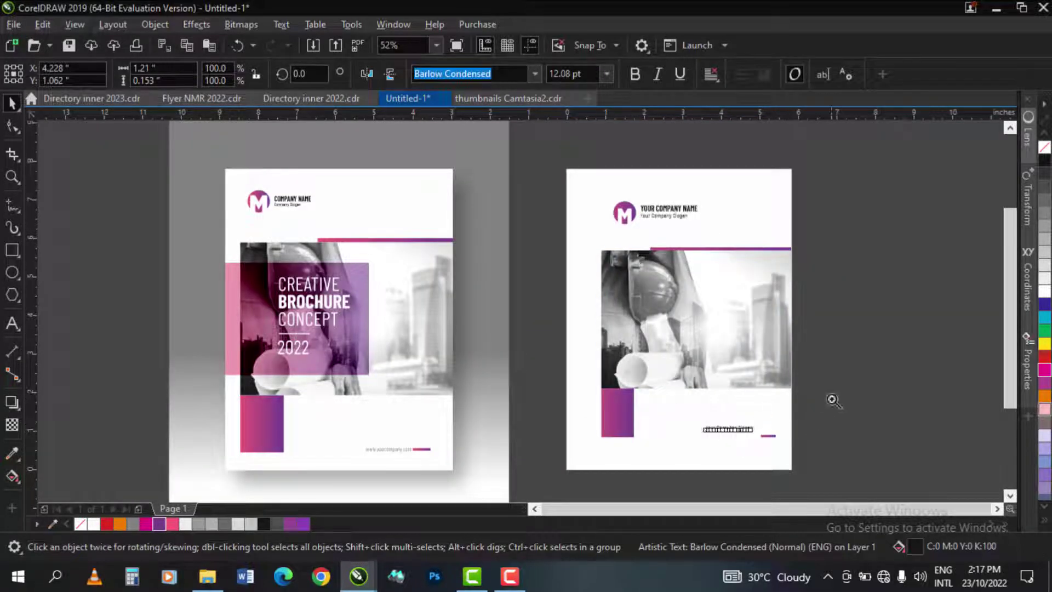
Step: Fill the copied slogan text with 70% black and place it just left of the small gradient bar
left_click_drag(832, 400, 666, 446)
left_click(1043, 205)
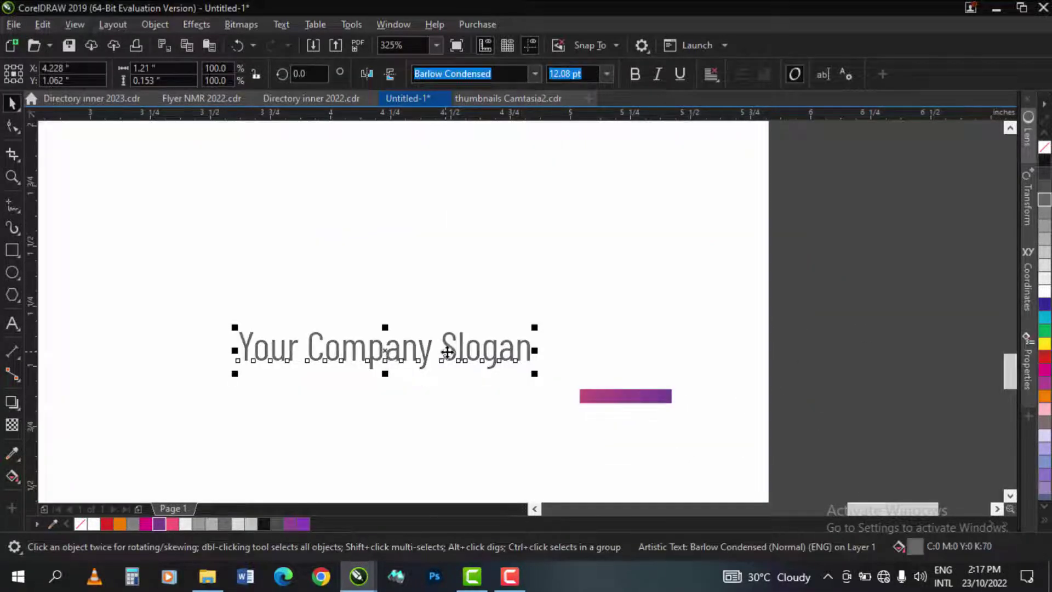
left_click_drag(446, 346, 485, 389)
double_click(484, 389)
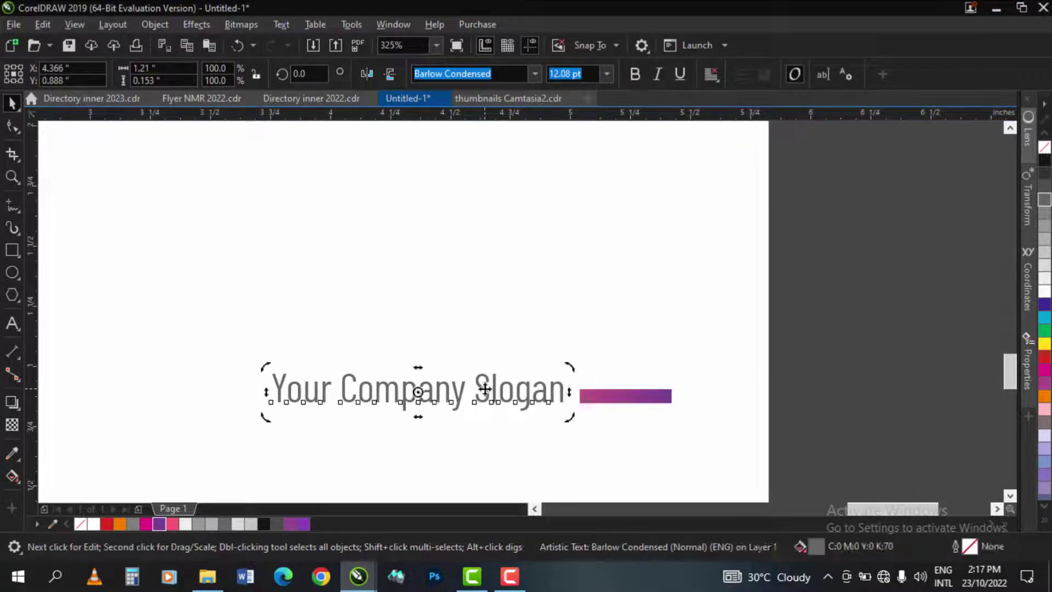
key("ctrl+a")
type("w")
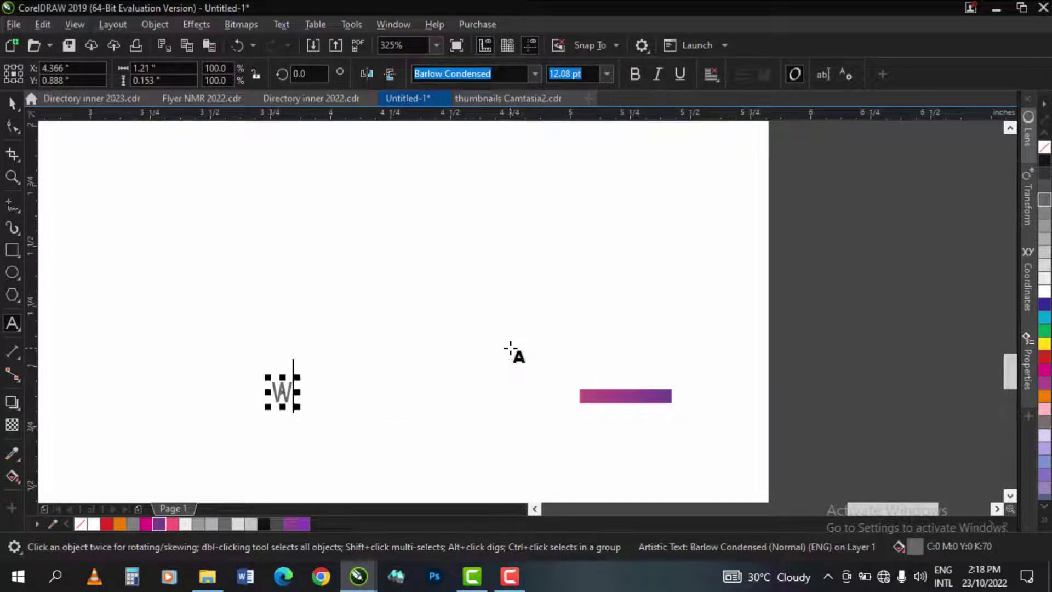
type("ww.your")
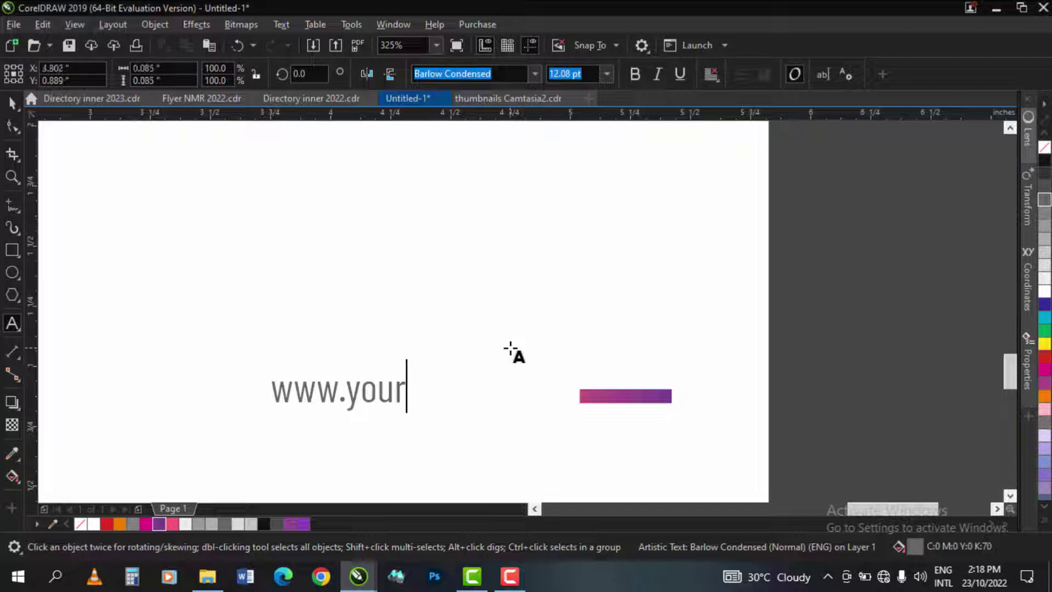
type("company.com")
key("ctrl+space")
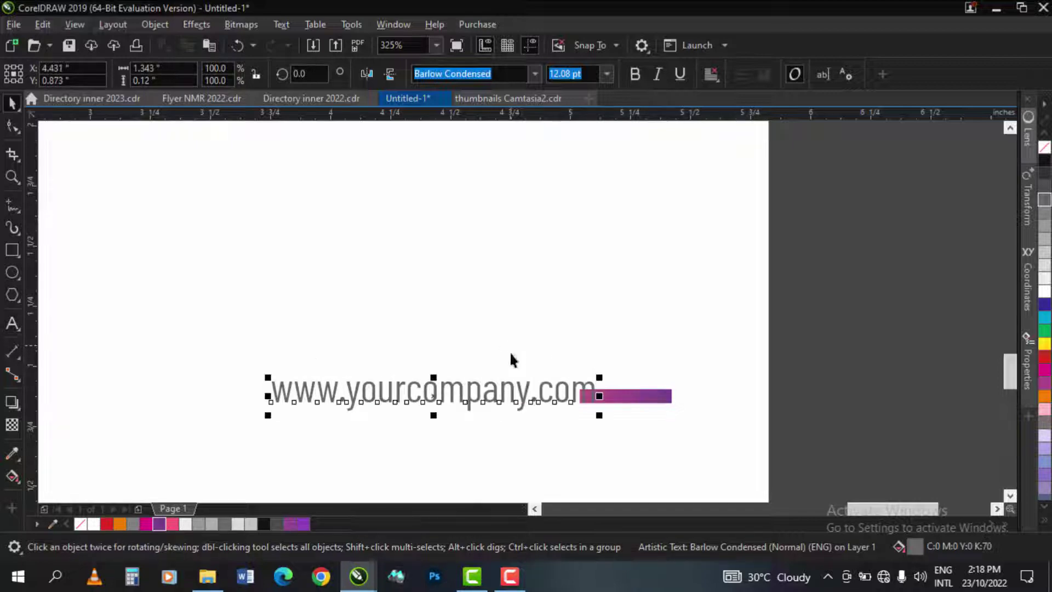
Step: Shift the website text clear of the small gradient bar and fill it with 60% black
left_click_drag(522, 394, 497, 394)
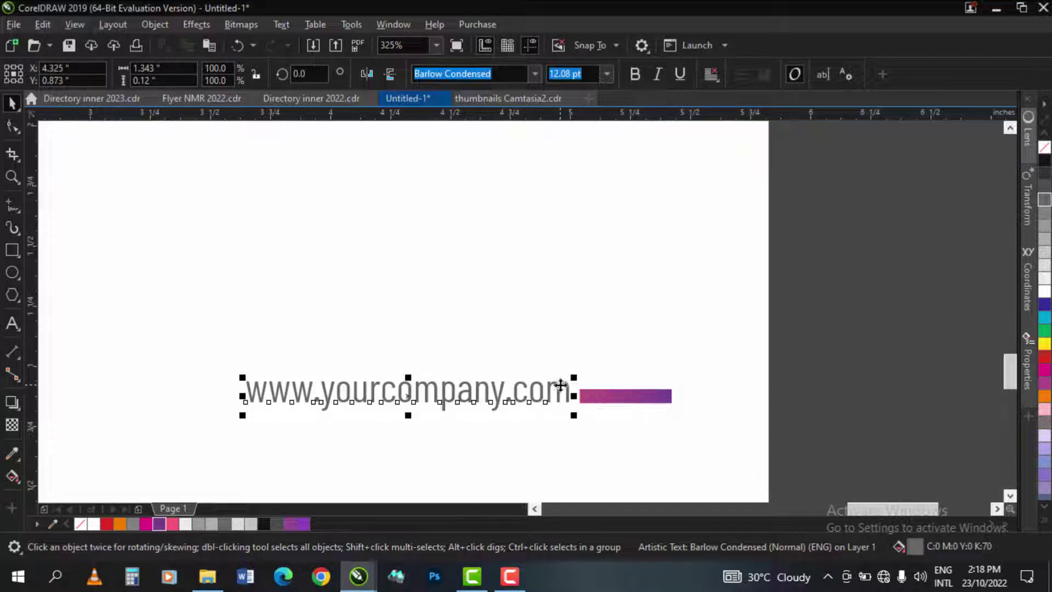
left_click(1044, 212)
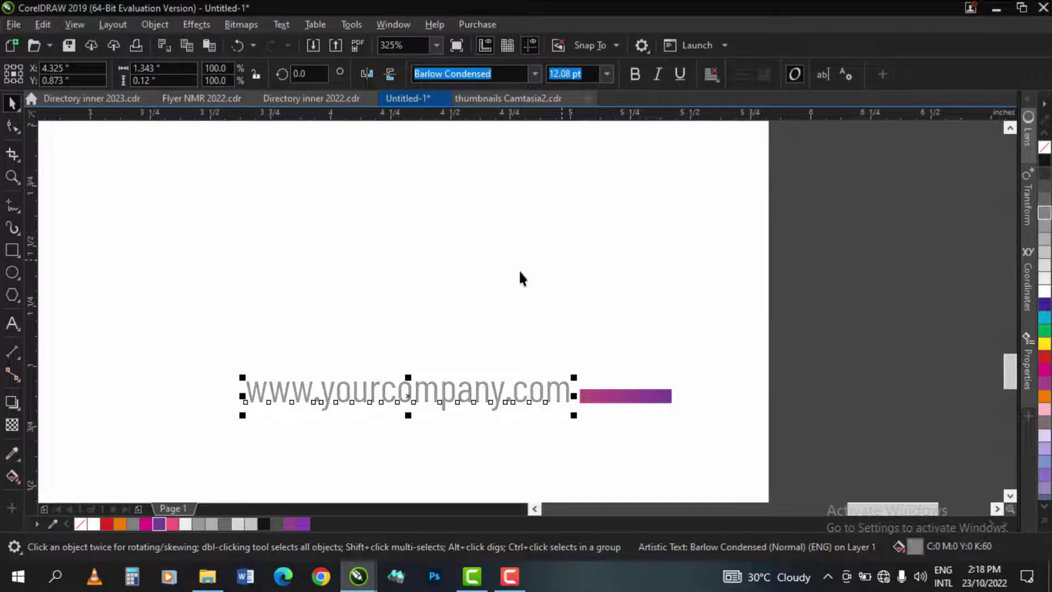
key("F3")
left_click(851, 303)
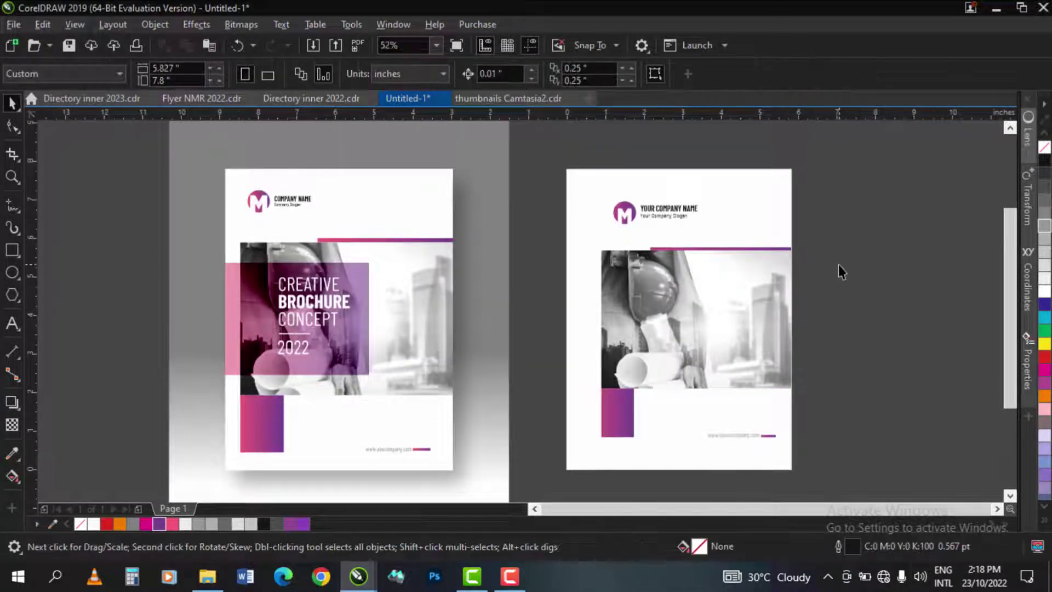
Step: Examine the size and position of the translucent title panel on the reference cover against the new page
key("z")
left_click_drag(904, 188, 222, 446)
key("F3")
key("F2")
left_click_drag(182, 219, 853, 437)
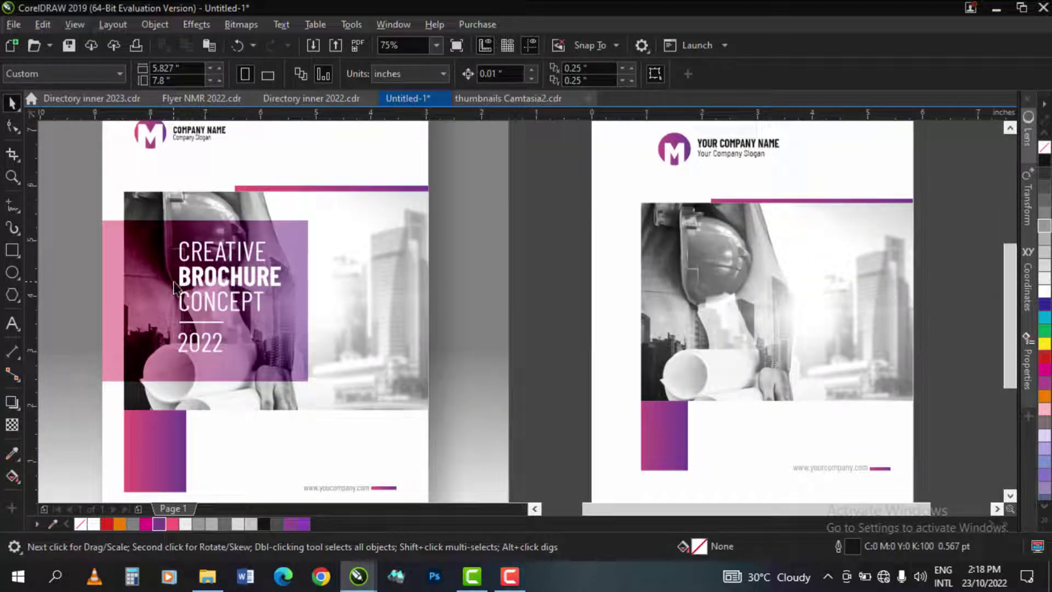
key("z")
key("F3")
left_click_drag(157, 211, 951, 435)
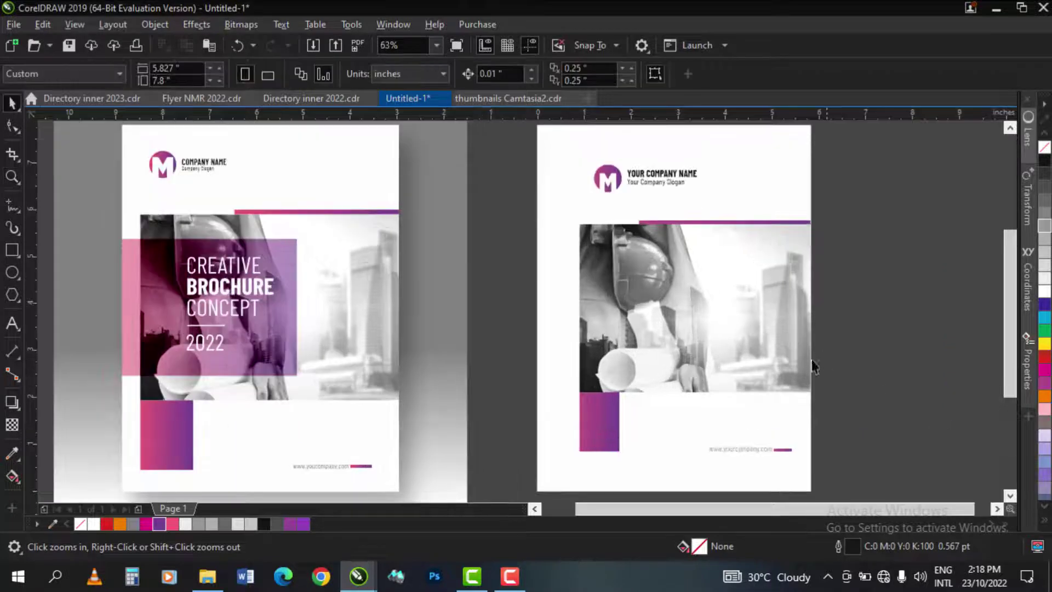
Step: Draw a rectangle about 4.118 by 2.663 inches across the photo, starting at the page's left edge
left_click(12, 250)
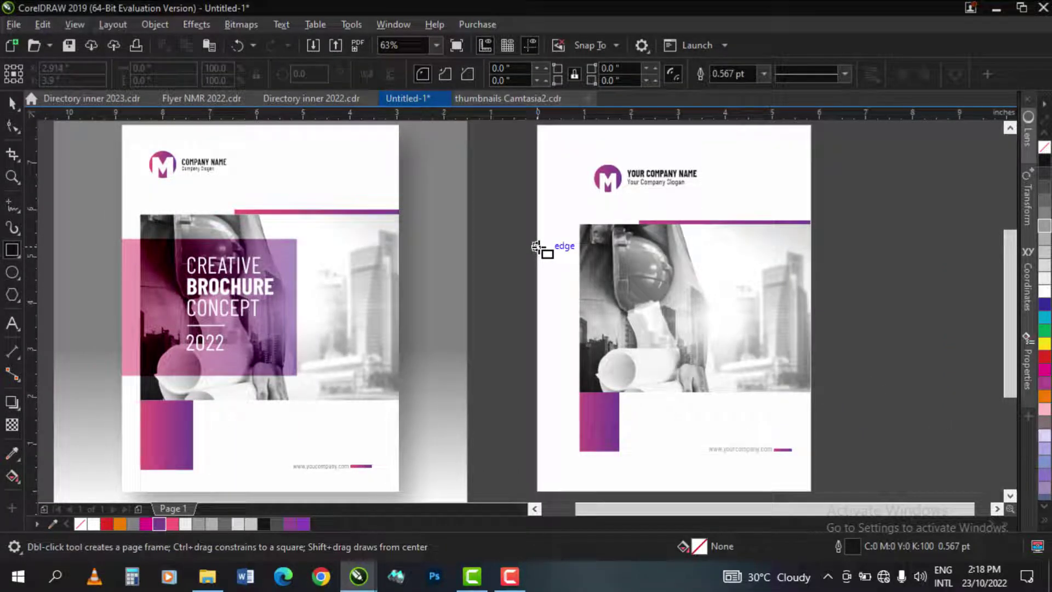
left_click_drag(536, 247, 730, 371)
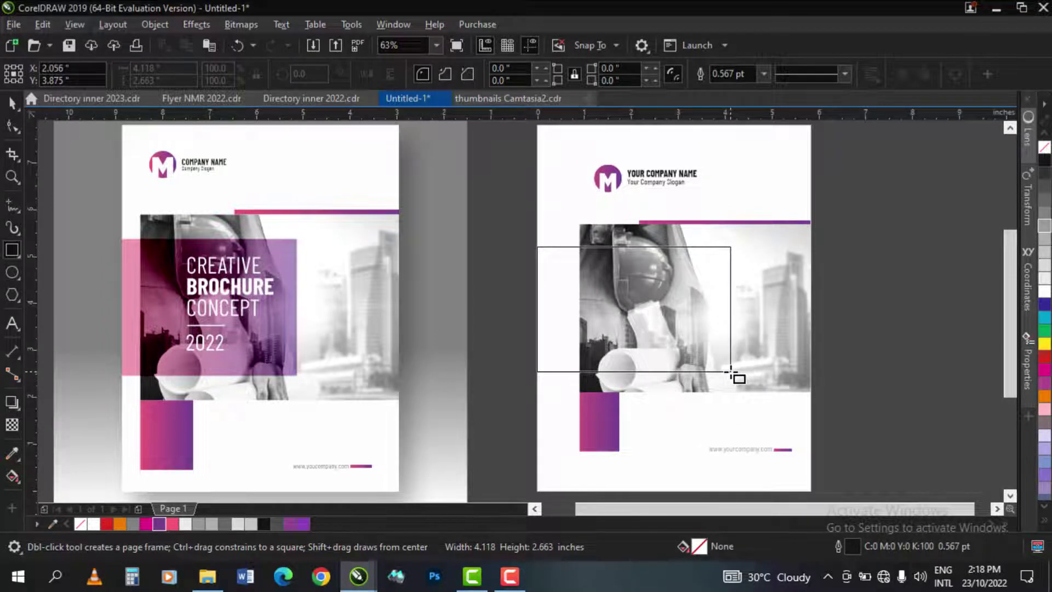
left_click_drag(730, 372, 730, 372)
key("space")
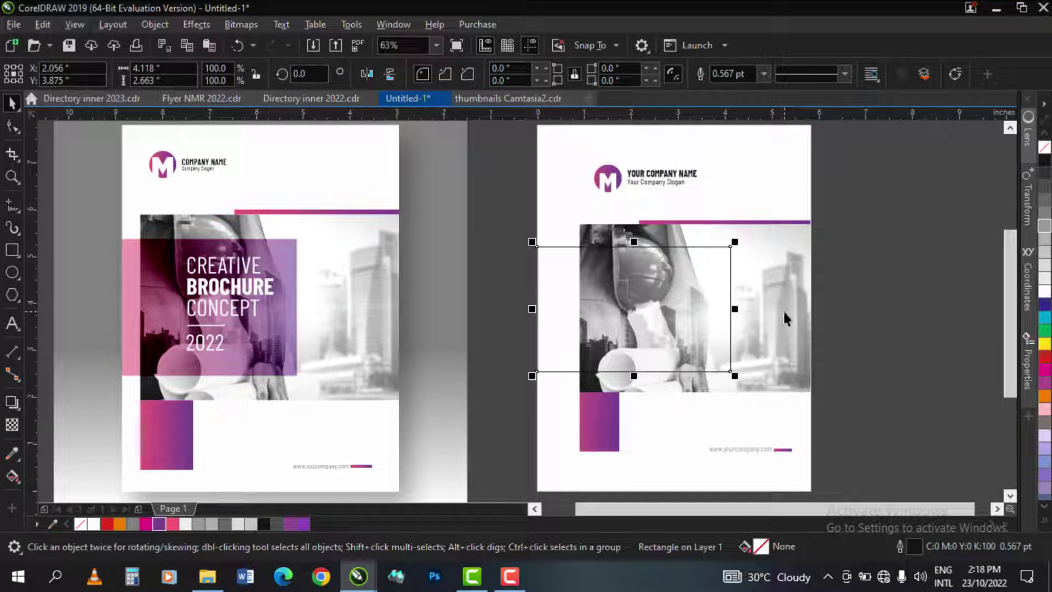
Step: Center the new rectangle vertically on the page, keeping it against the page's left edge
key("z")
left_click_drag(888, 166, 375, 420)
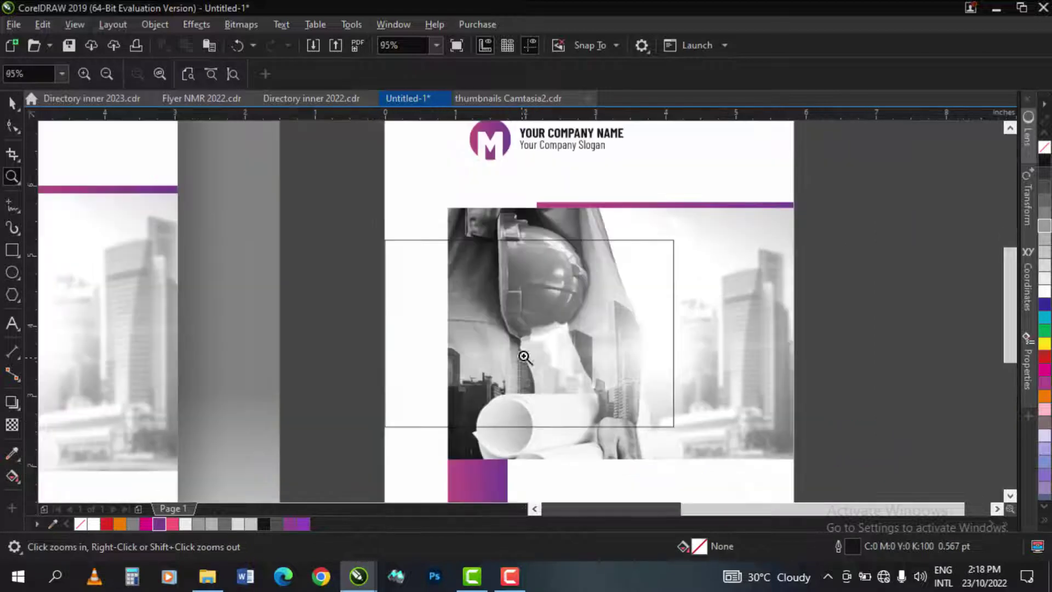
key("F3")
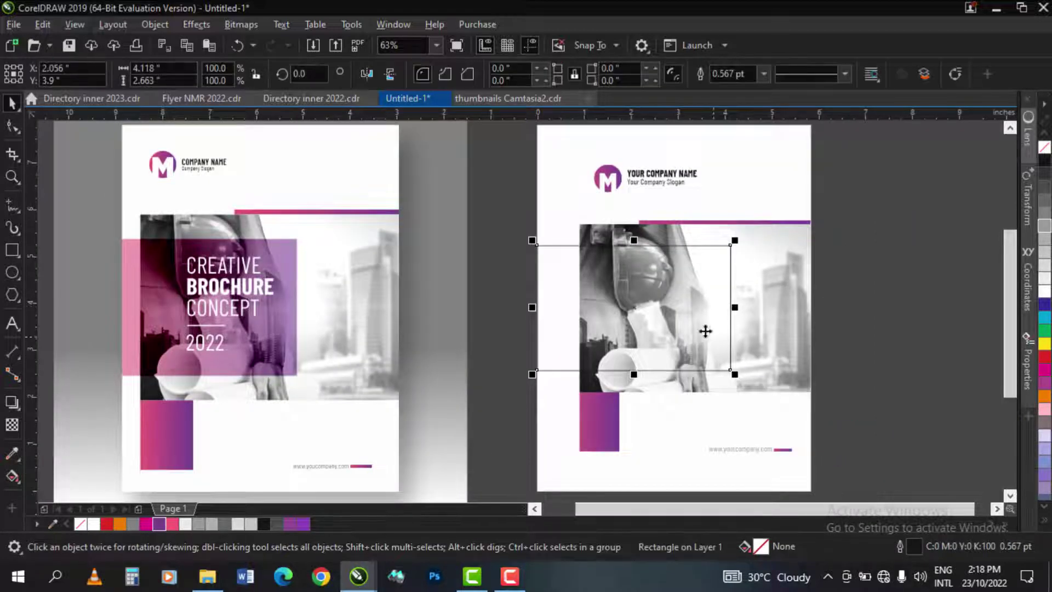
key("F2")
left_click_drag(467, 227, 905, 461)
key("F3")
Step: Copy only the fill from the gradient block below the photo to the new rectangle and remove the rectangle's outline
left_click(44, 25)
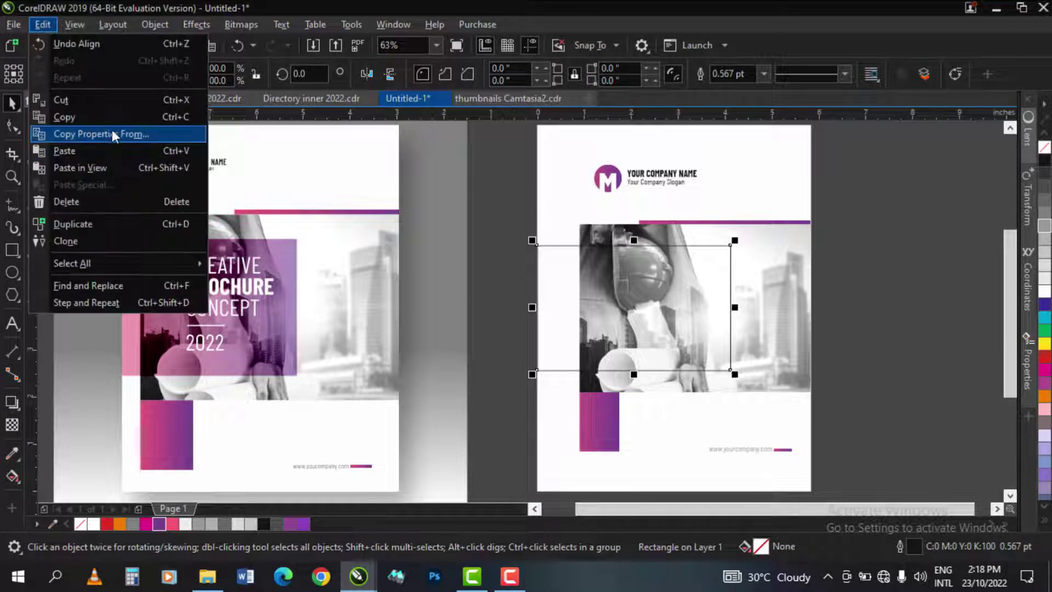
left_click(111, 129)
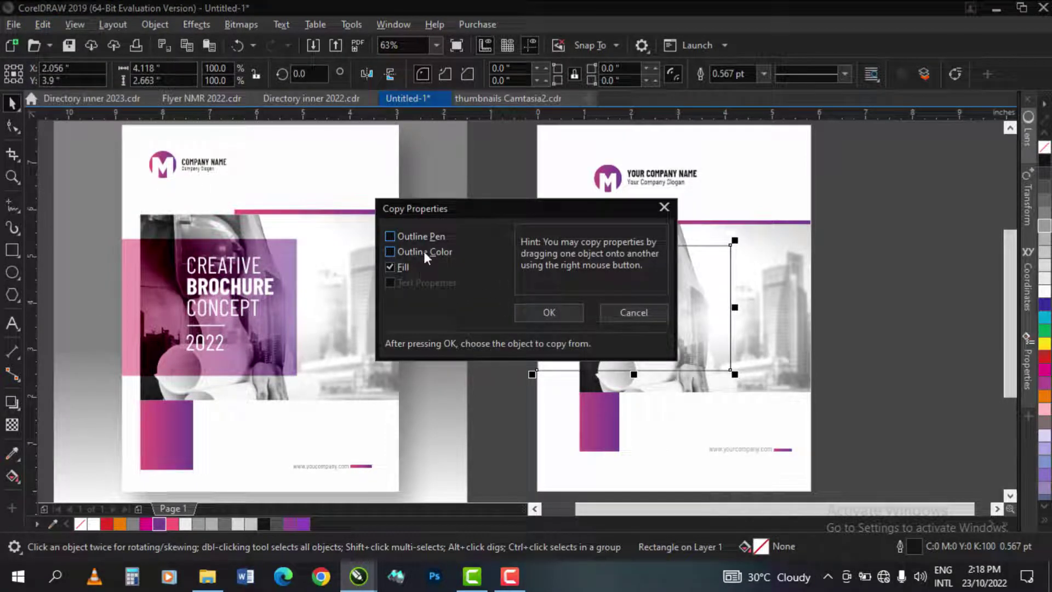
left_click(557, 315)
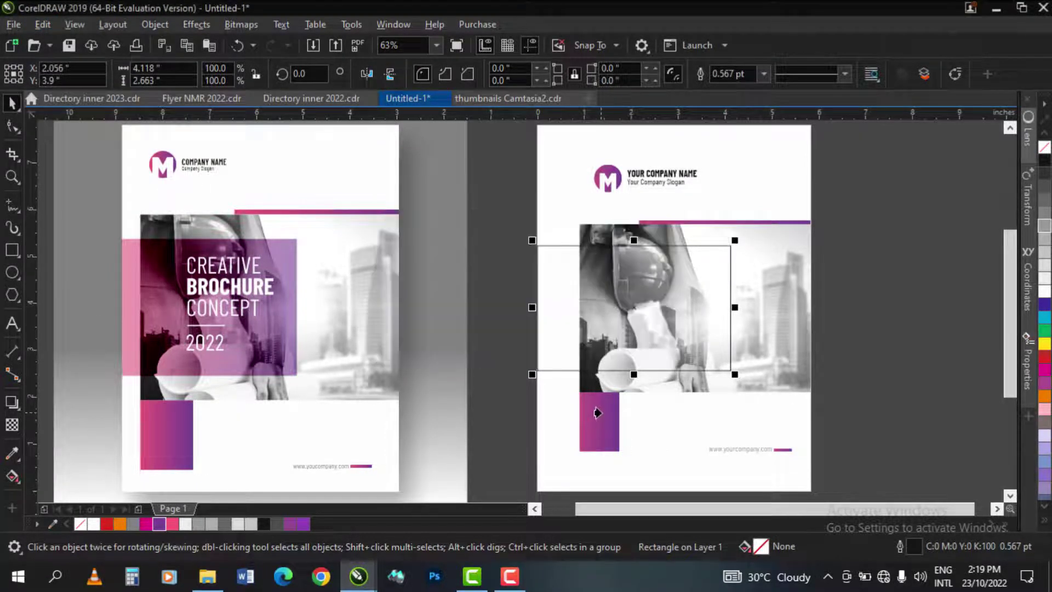
left_click(597, 413)
scroll(267, 340, "up", 1)
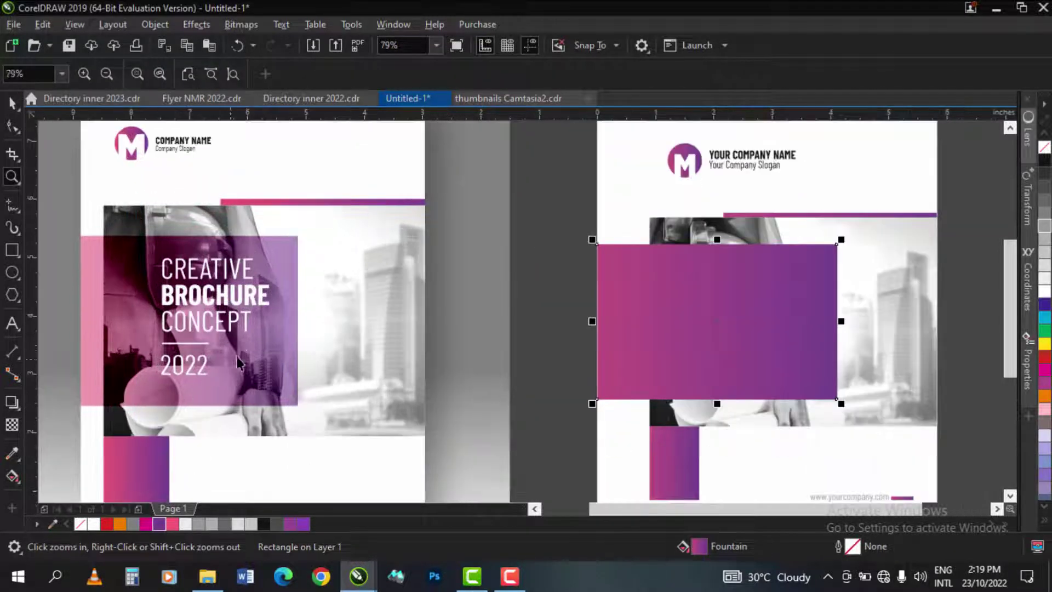
Step: Compare the gradient rectangle with the translucent title panel on the reference cover
key("F3")
key("F2")
left_click_drag(427, 193, 879, 397)
key("F3")
key("F2")
left_click_drag(111, 226, 494, 403)
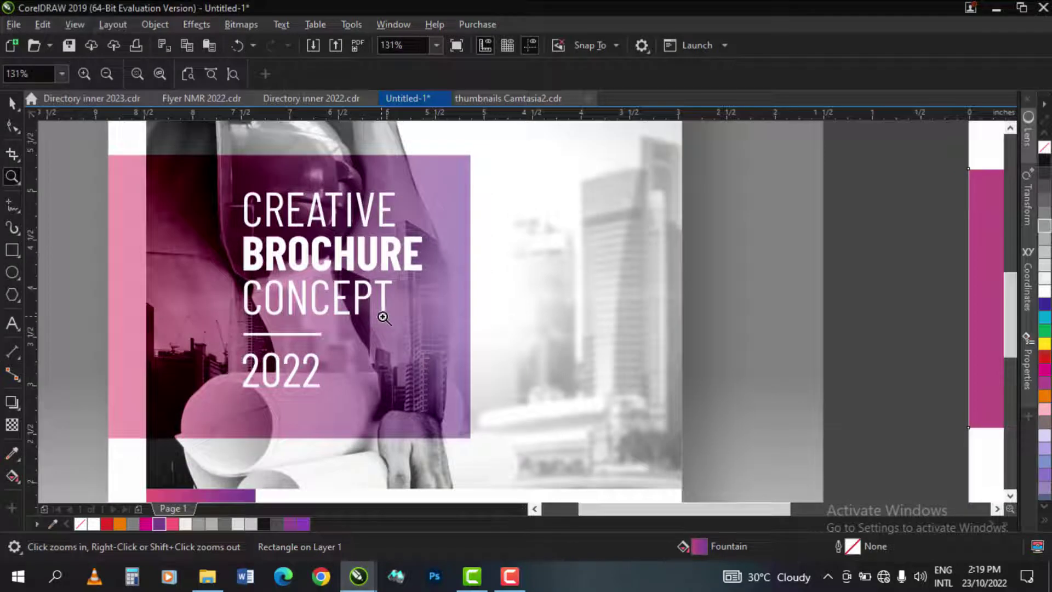
key("F3")
key("F2")
left_click_drag(180, 186, 880, 433)
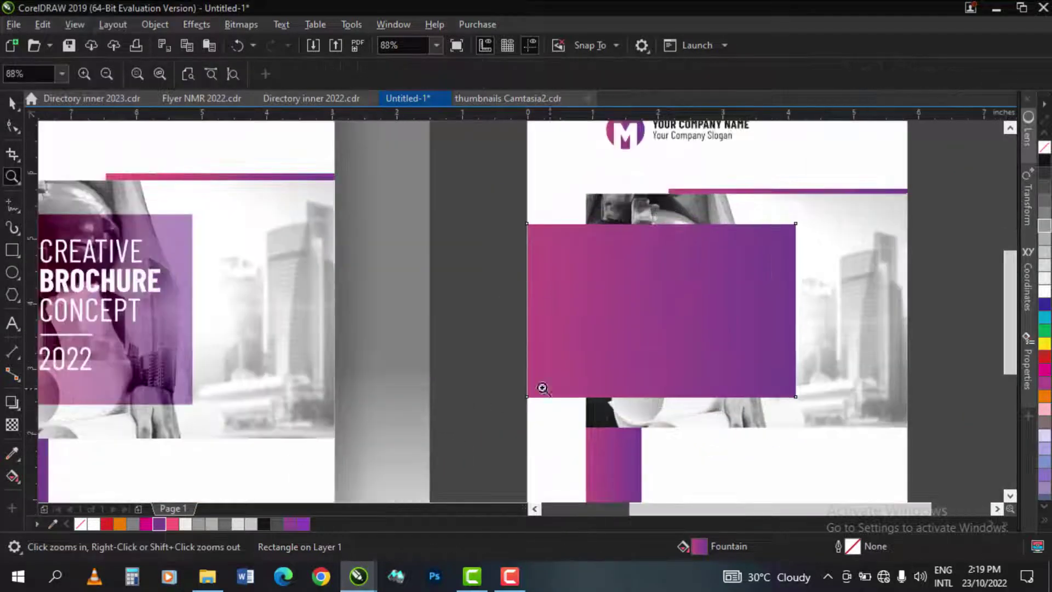
Step: Apply a uniform transparency of 50 to the gradient rectangle over the photo
key("space")
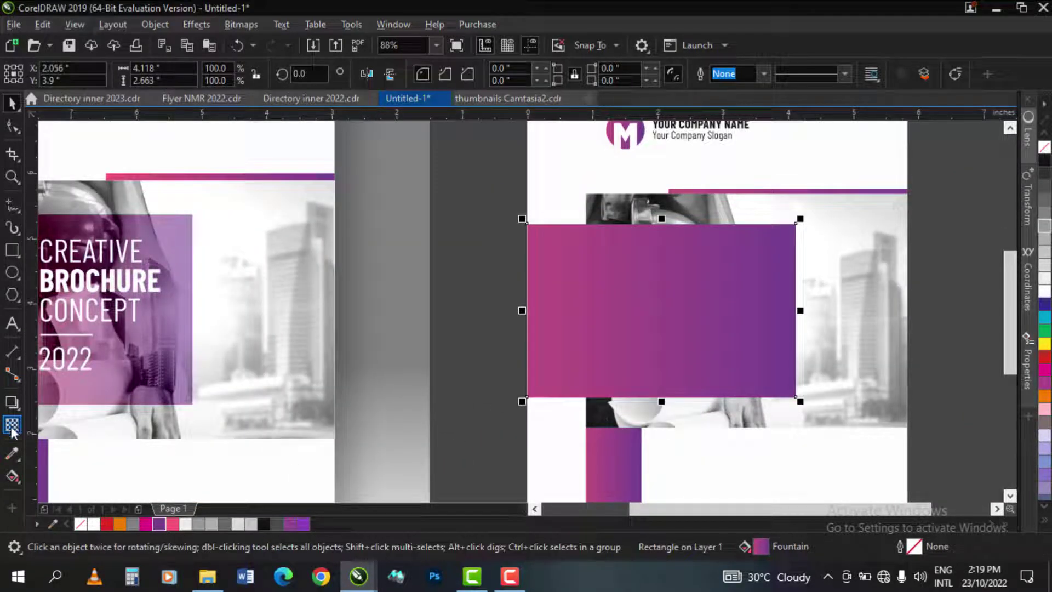
left_click(11, 426)
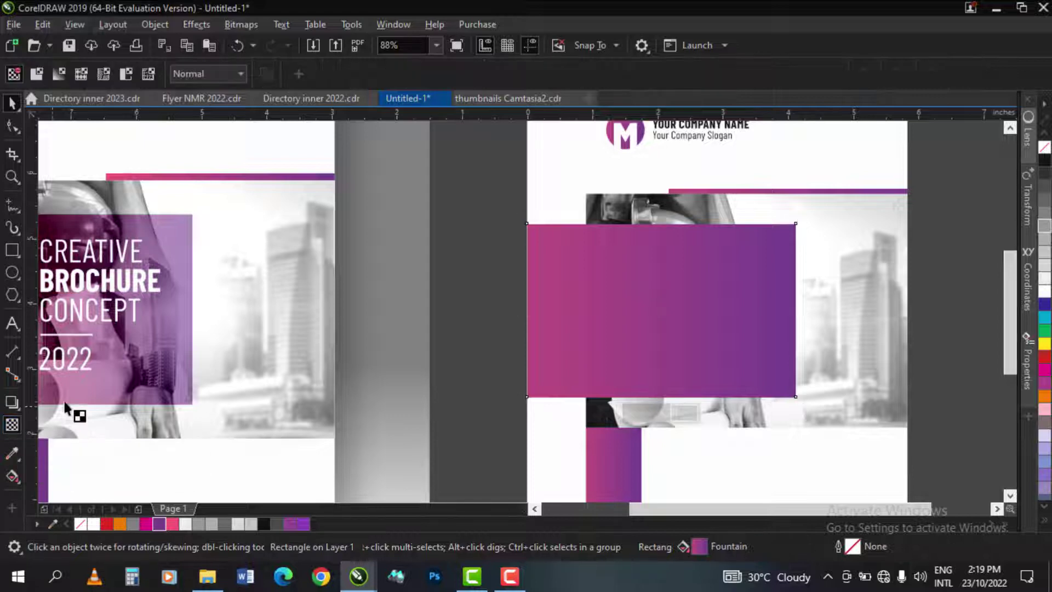
left_click(39, 74)
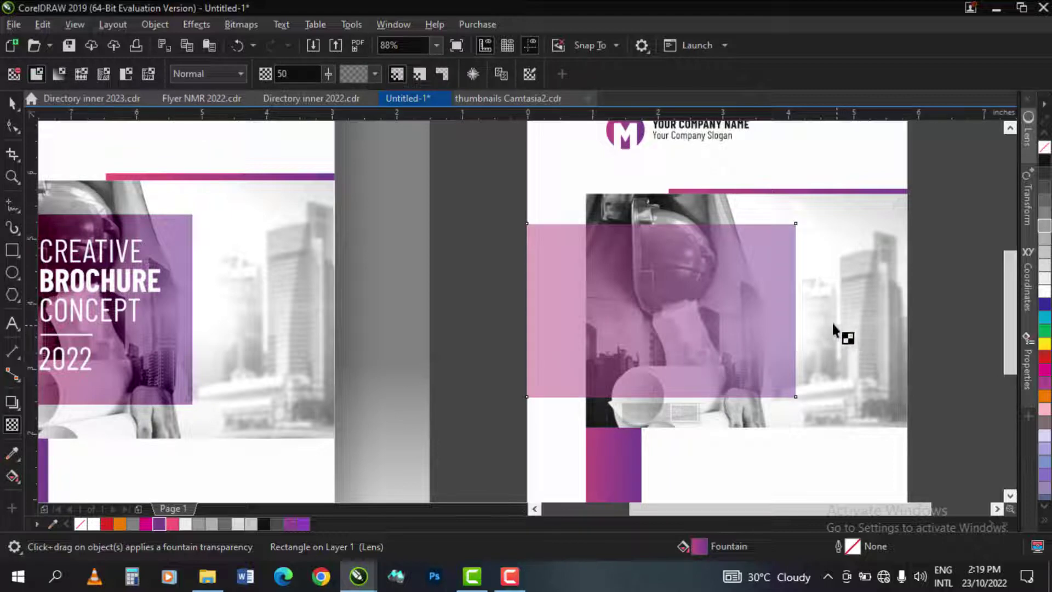
Step: Compare how the photo shows through the transparent rectangle and through the reference cover's title panel
key("z")
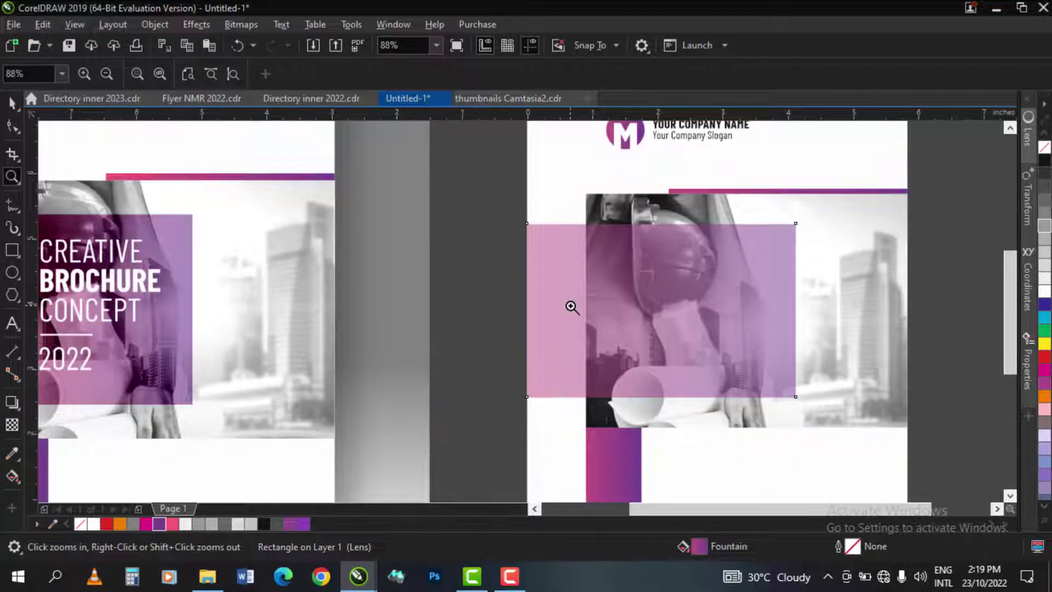
scroll(572, 306, "down", 1)
left_click_drag(103, 196, 988, 421)
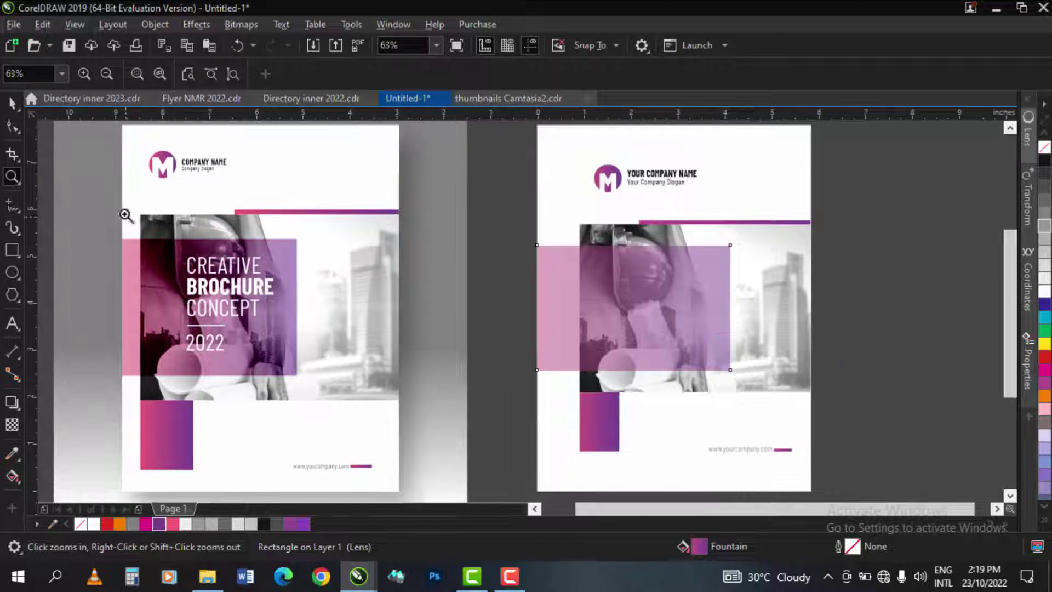
left_click_drag(118, 215, 880, 391)
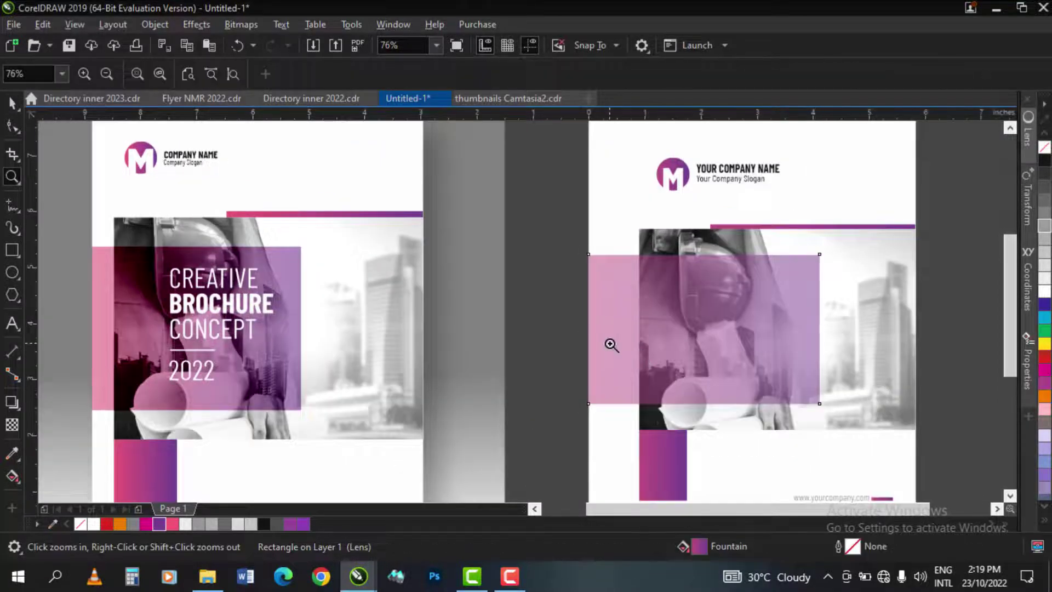
scroll(318, 230, "down", 1)
left_click_drag(106, 192, 488, 408)
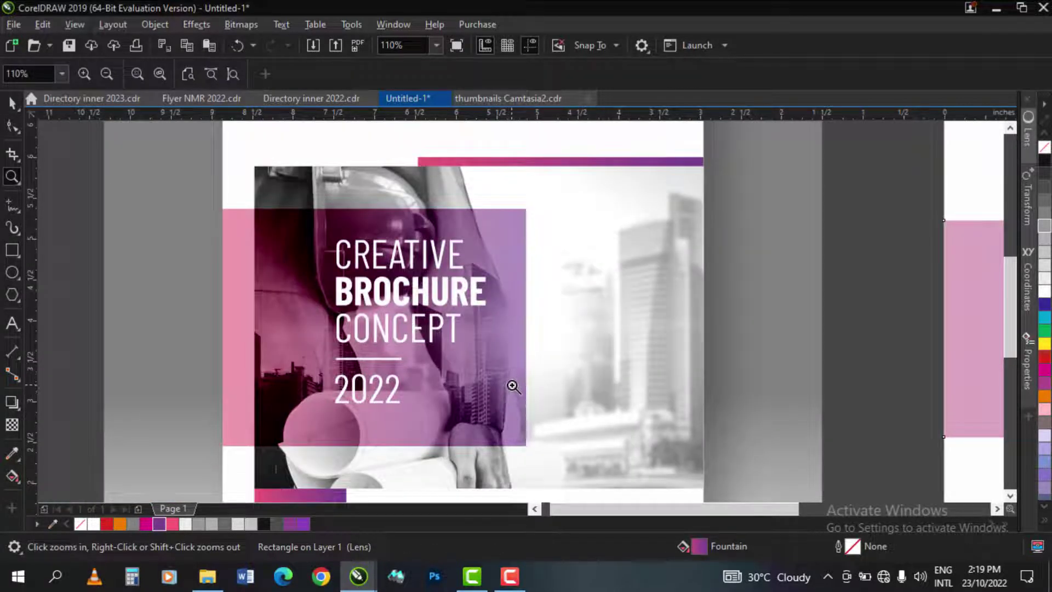
right_click(512, 386)
left_click_drag(255, 286, 478, 396)
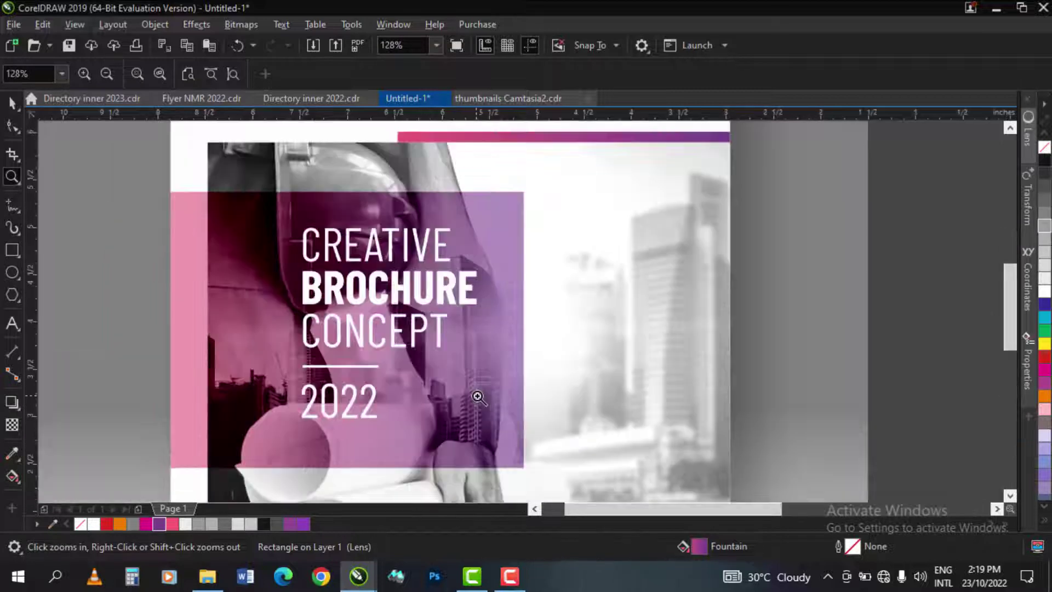
right_click(480, 390)
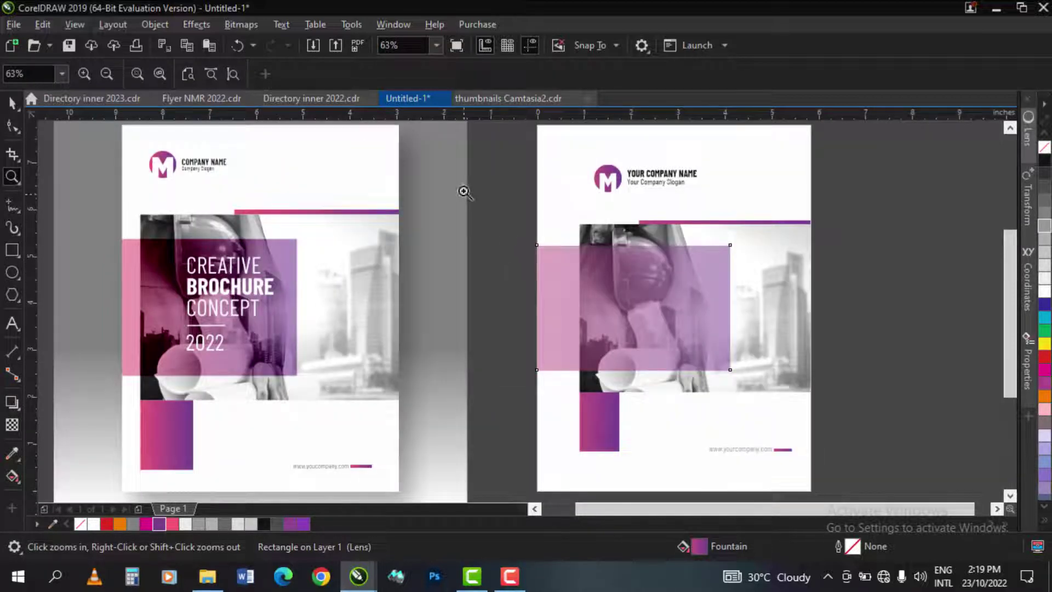
Step: Set the transparency merge mode of the gradient rectangle to Subtract
key("space")
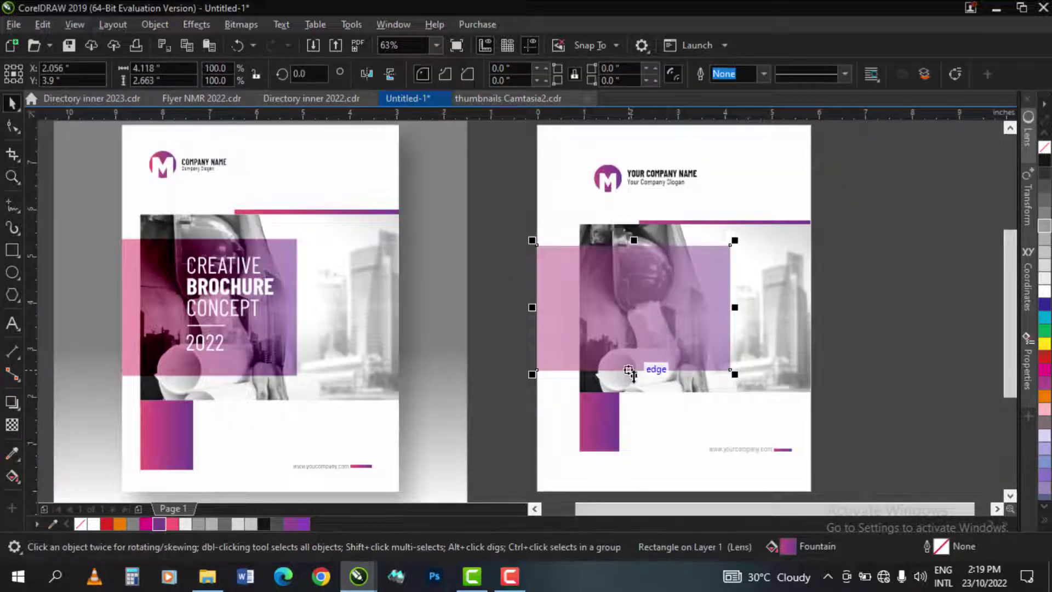
left_click(649, 282)
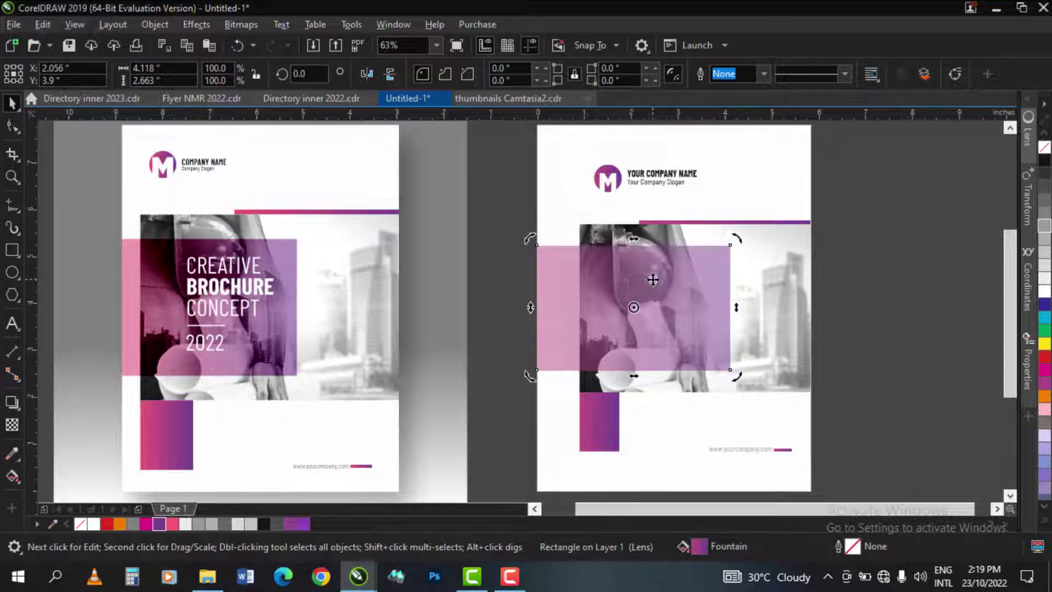
left_click(649, 309)
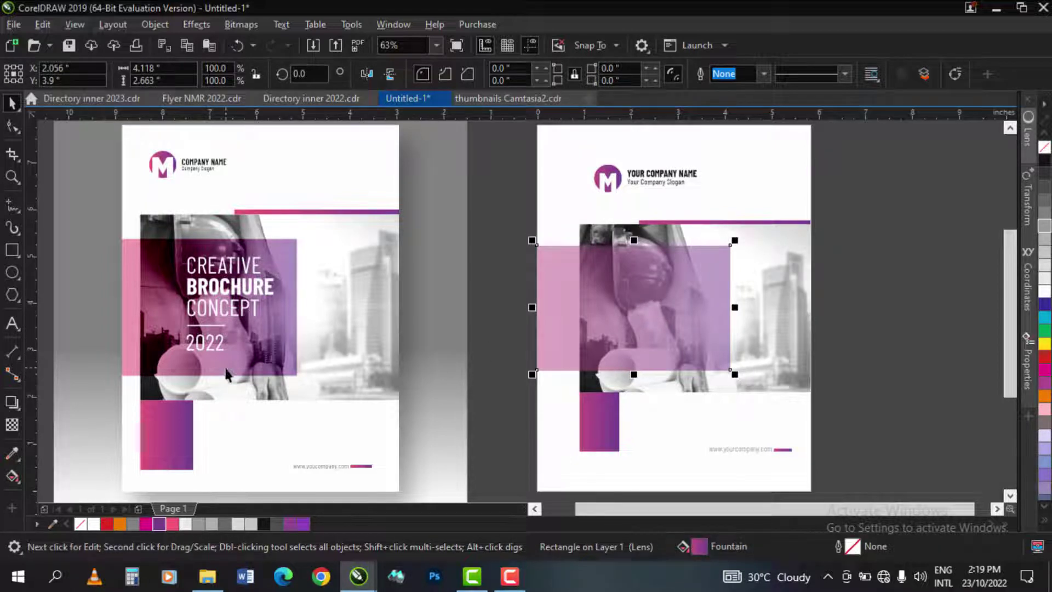
left_click(13, 425)
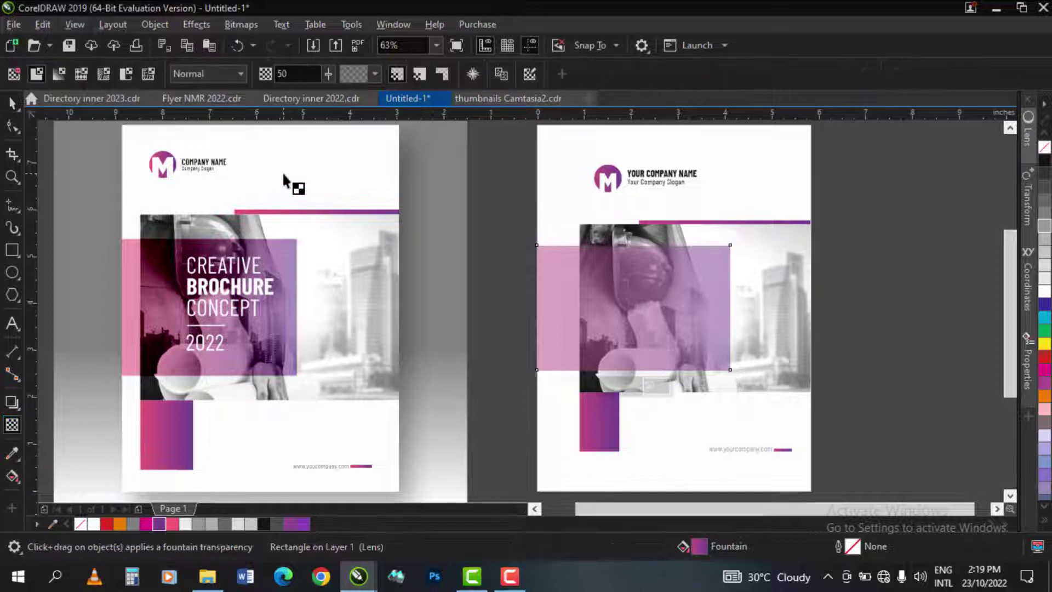
left_click(228, 70)
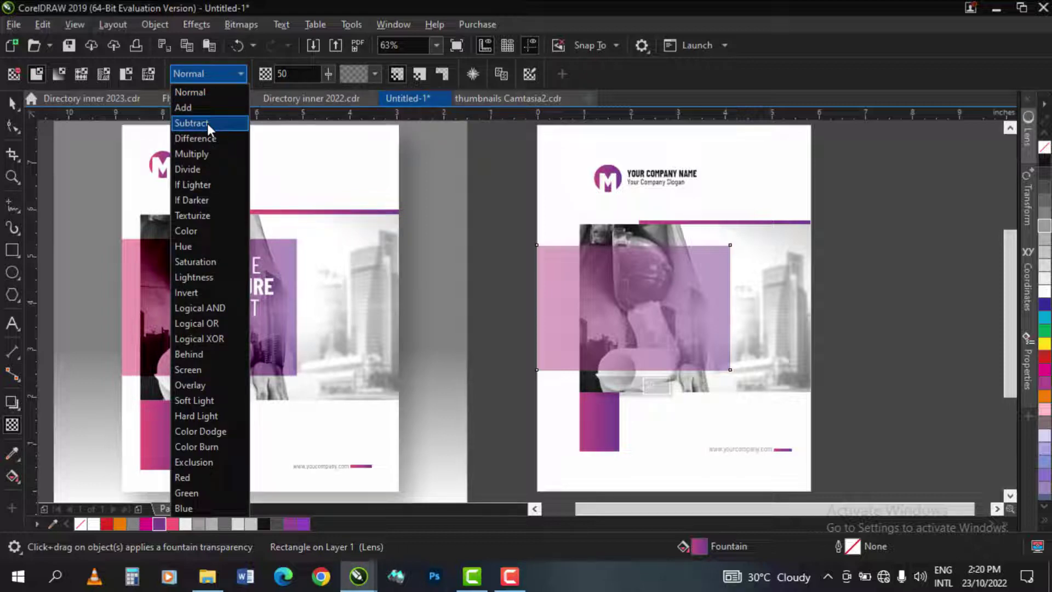
left_click(207, 123)
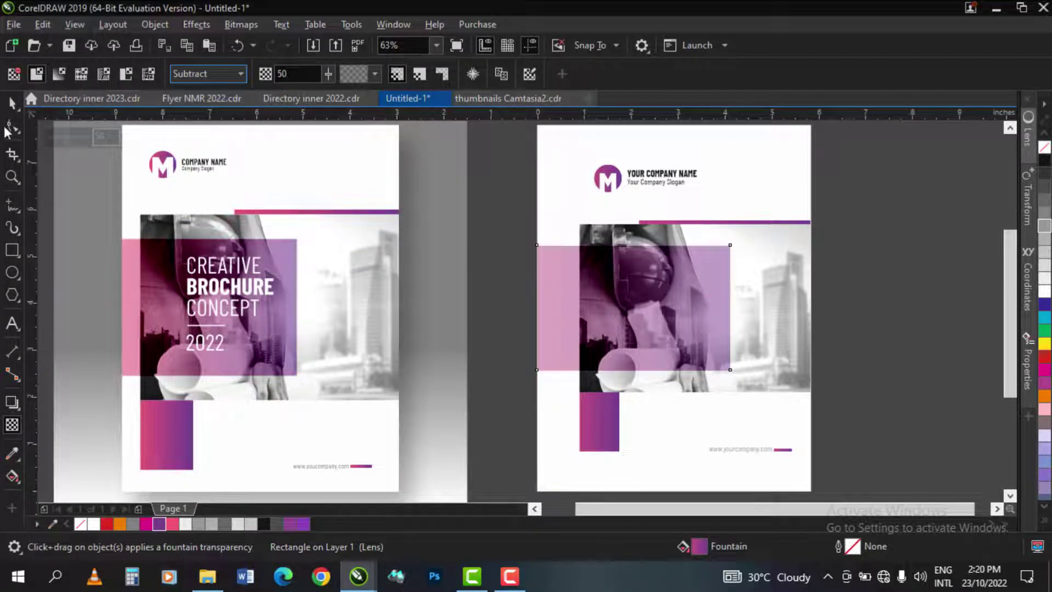
left_click(12, 103)
scroll(832, 410, "up", 2)
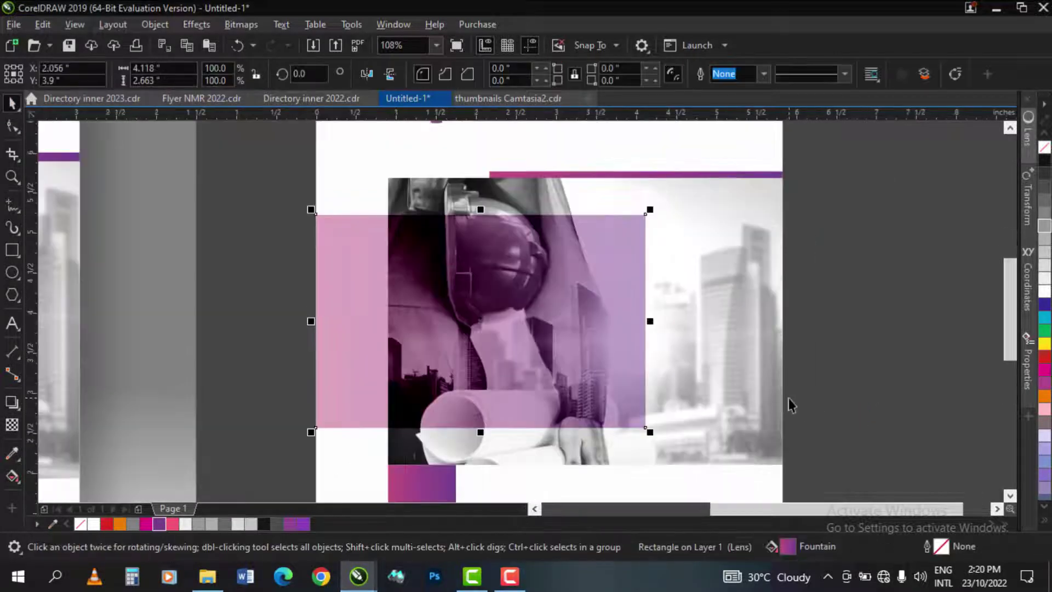
Step: Compare the merged colours of the gradient panel over the photo with those of the reference title panel
key("z")
right_click(772, 312)
left_click_drag(864, 193, 440, 415)
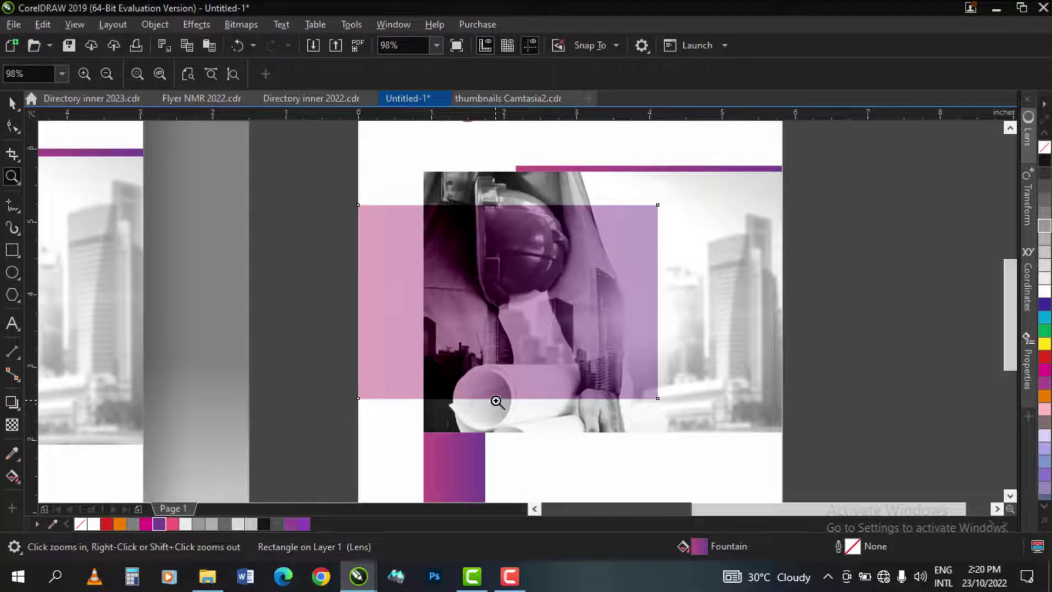
right_click(496, 402)
left_click_drag(848, 192, 485, 397)
key("space")
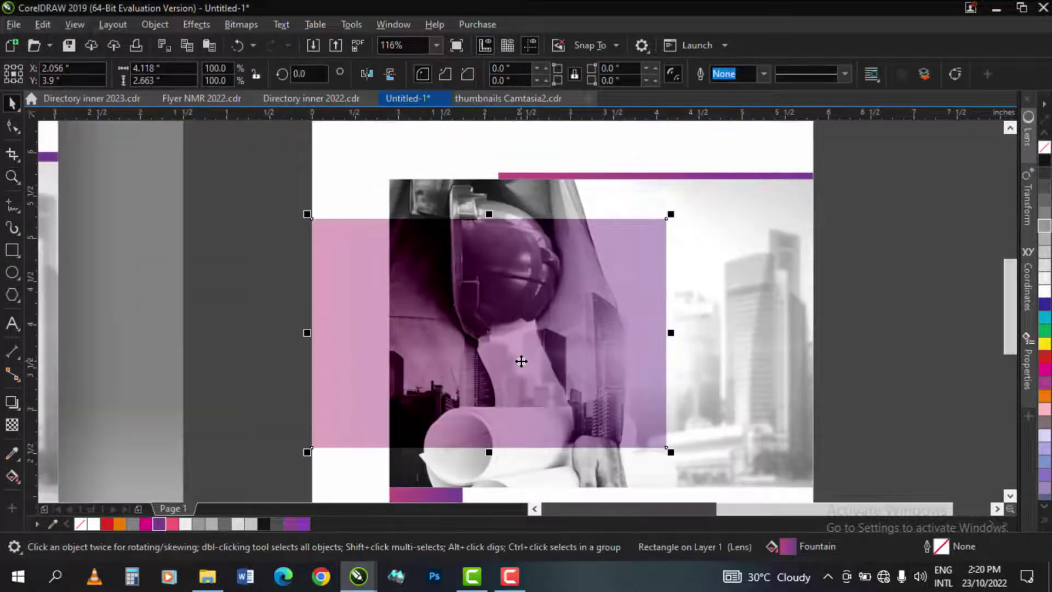
key("z")
right_click(528, 359)
key("space")
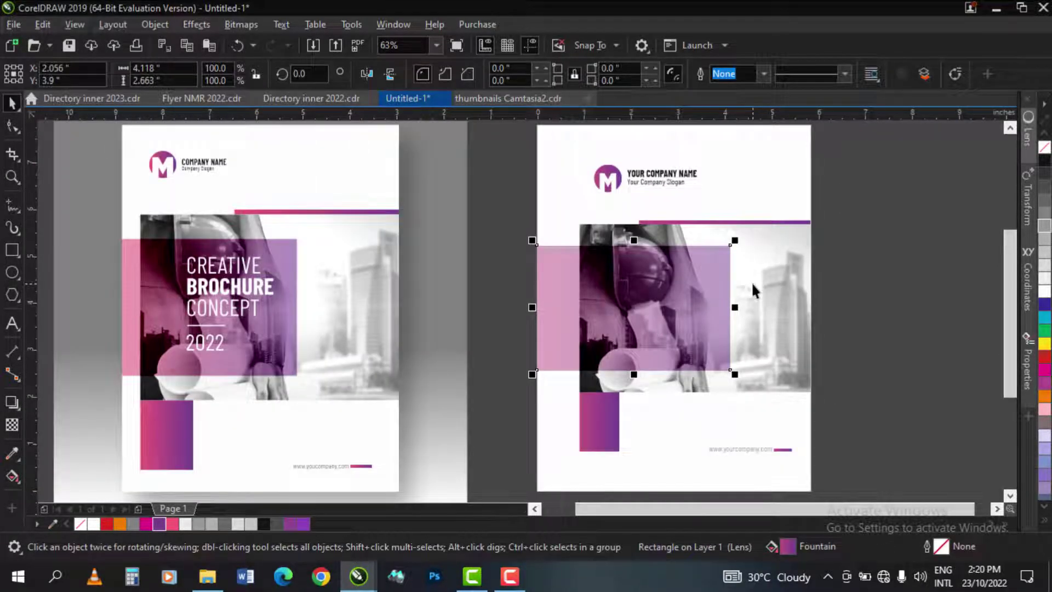
key("z")
left_click_drag(839, 197, 448, 408)
key("F3")
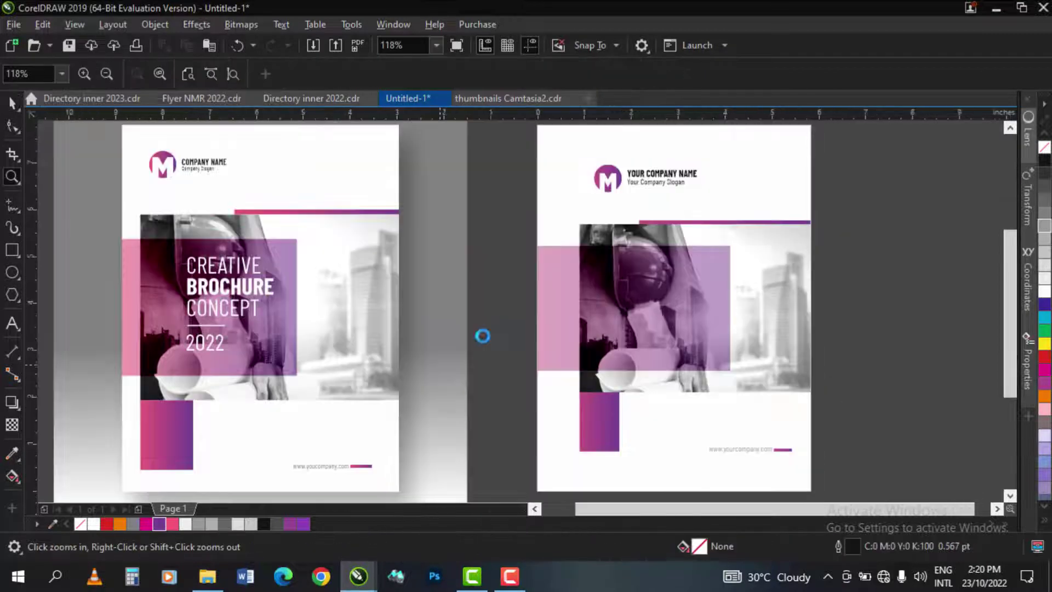
key("F2")
left_click_drag(168, 204, 809, 390)
key("space")
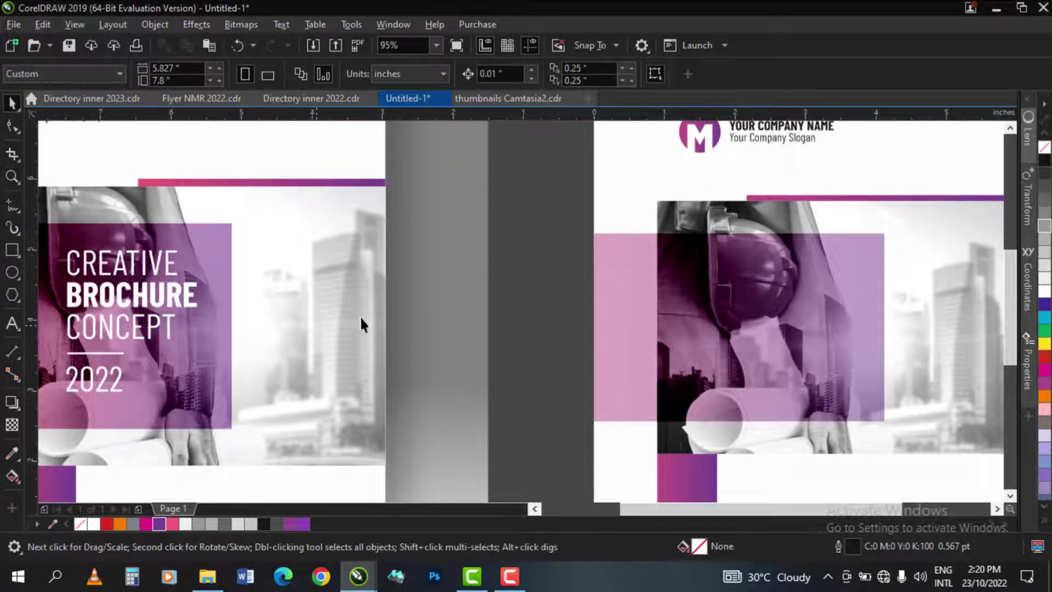
Step: Add the text "Creative" over the translucent panel and fill it white
key("z")
left_click_drag(471, 167, 1005, 454)
key("space")
left_click(12, 323)
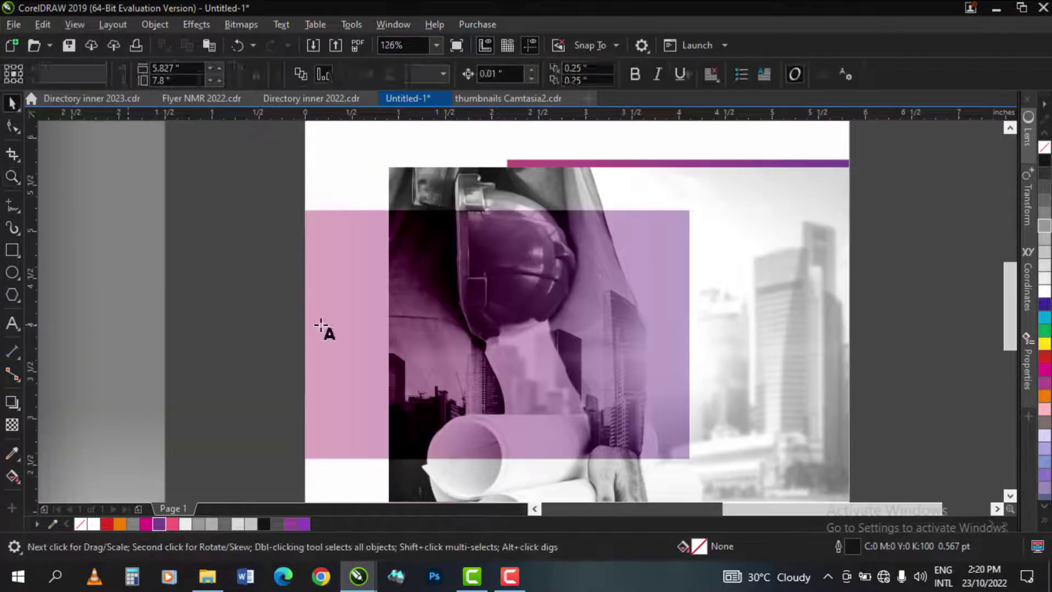
left_click(472, 293)
type("Creative")
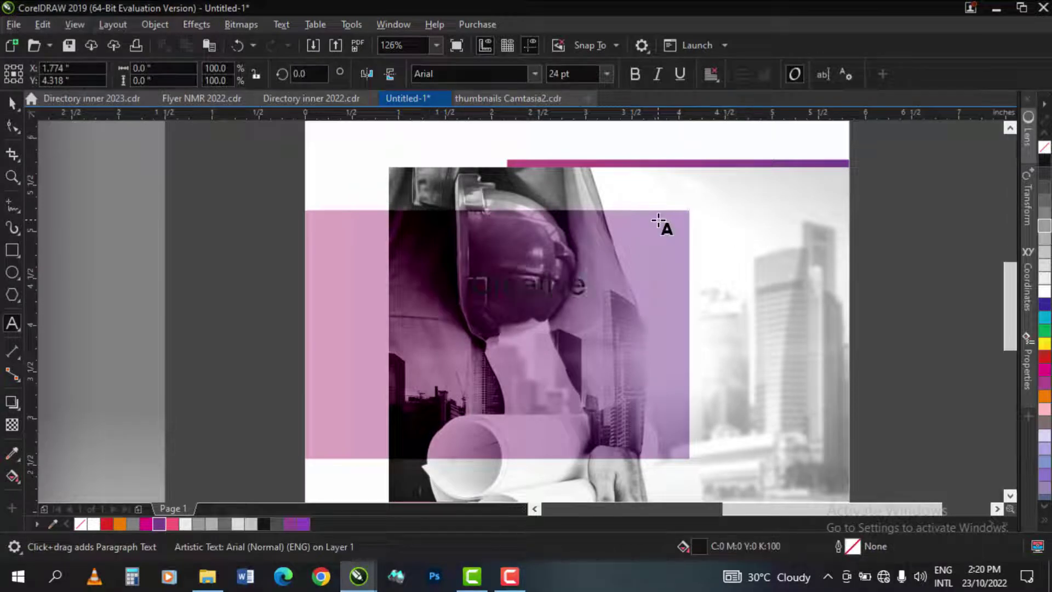
key("ctrl+space")
left_click(1045, 291)
Step: Extend the title text with "Brochure" on a second line and "concept" on a third
key("F8")
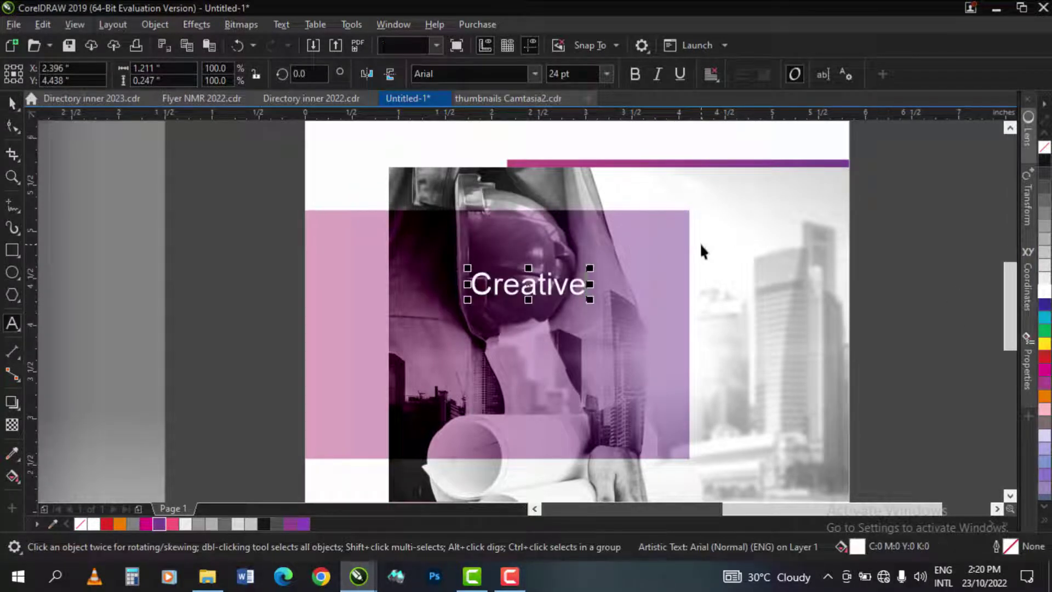
key("Return")
type("Brochure")
key("Return")
type("concepts")
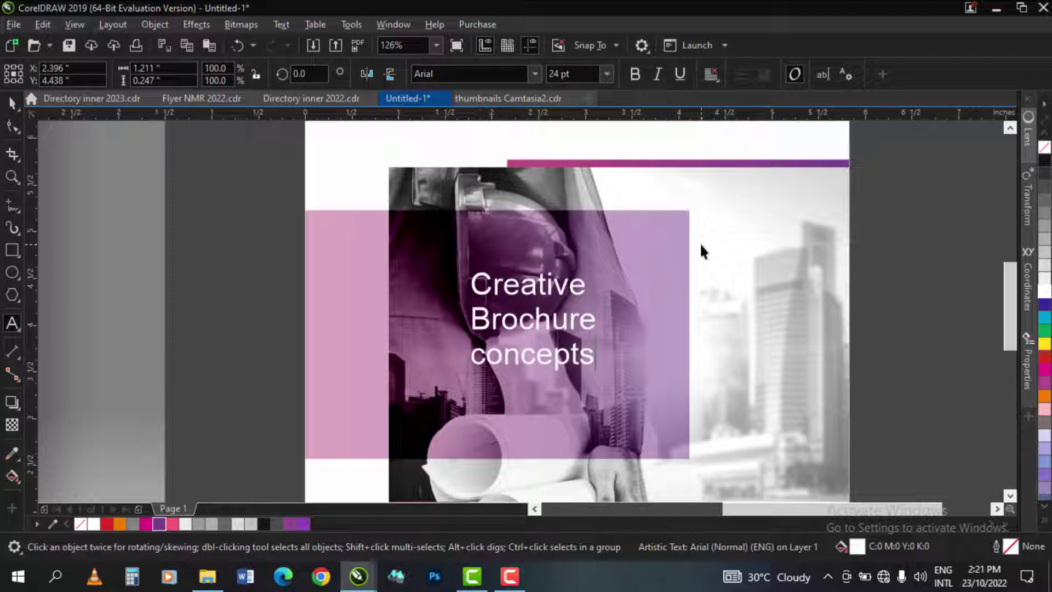
key("BackSpace")
key("ctrl+space")
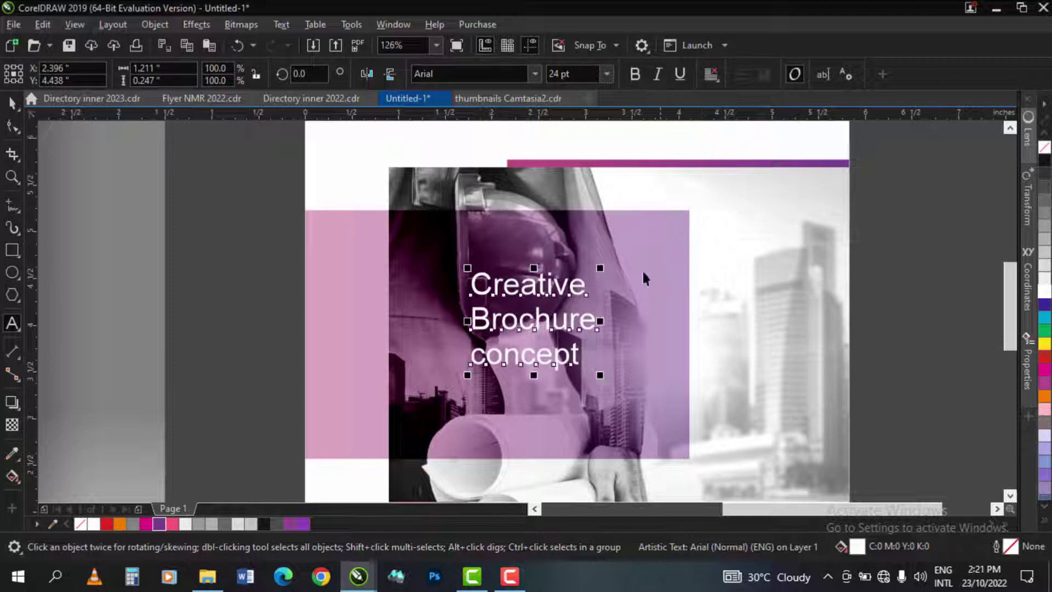
Step: Add a separate "2022" text directly below the title, reusing the title's text style
left_click_drag(543, 285, 543, 388)
double_click(544, 388)
type("2022")
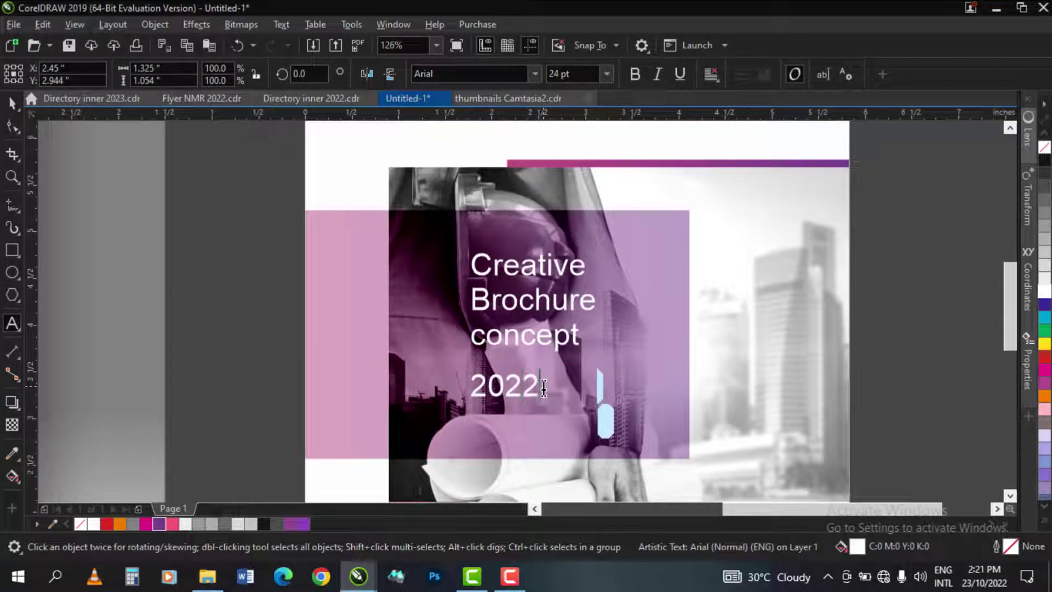
key("ctrl+space")
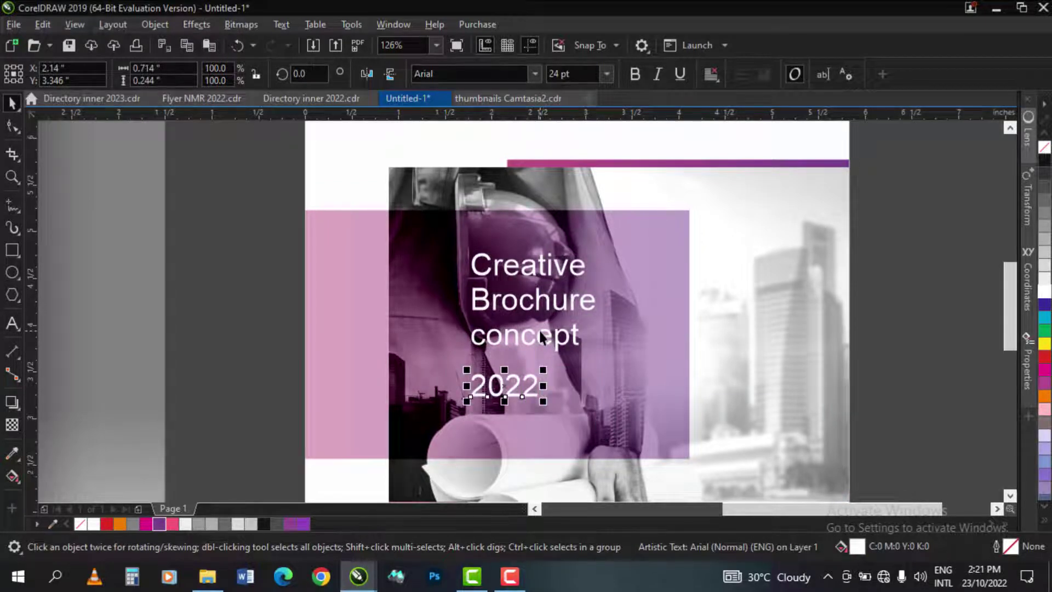
Step: Set the font of both the title and the 2022 text to Montserrat Black
left_click(540, 336, "shift")
left_click(534, 74)
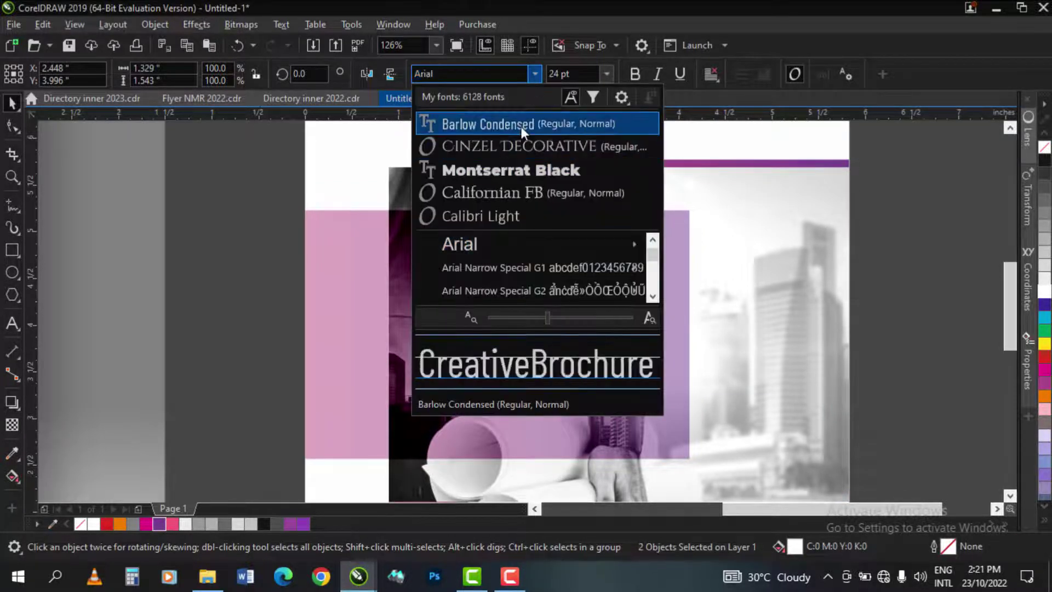
left_click(523, 170)
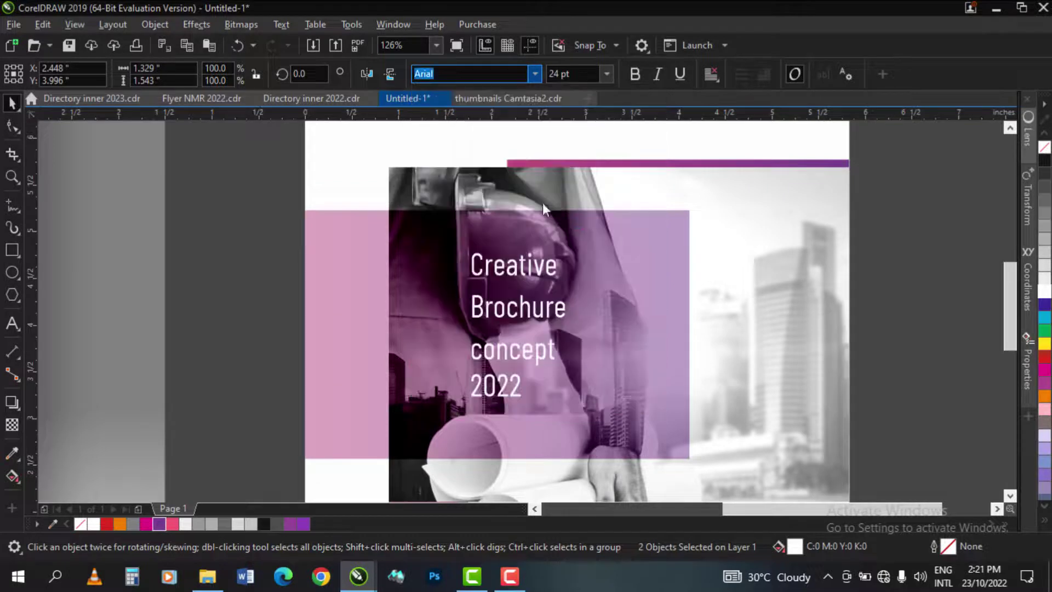
left_click(629, 260)
Step: Change the case of the three-line title to UPPERCASE
left_click(550, 309)
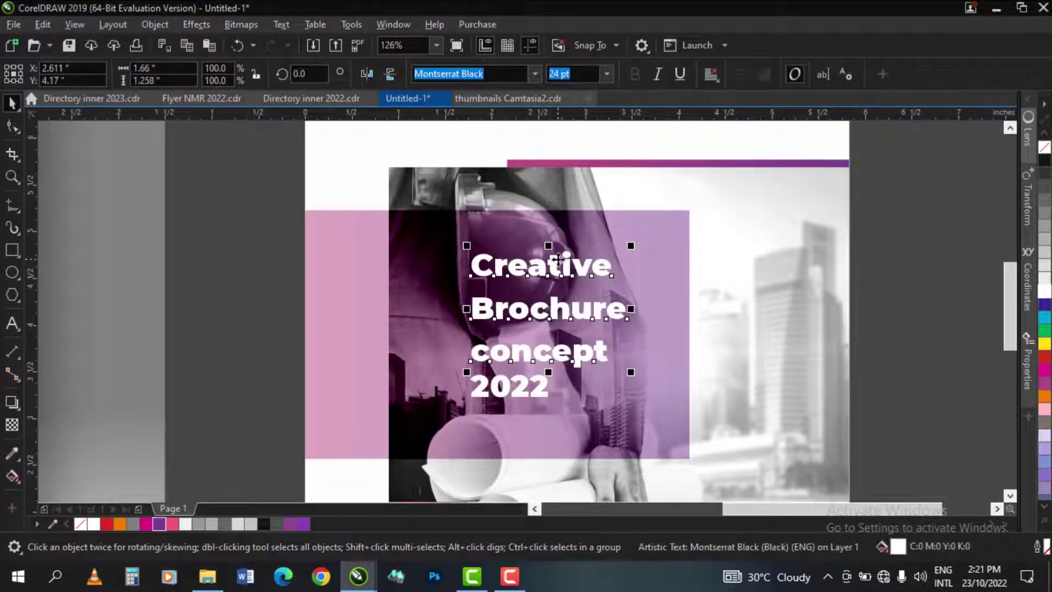
double_click(619, 311)
key("shift+F3")
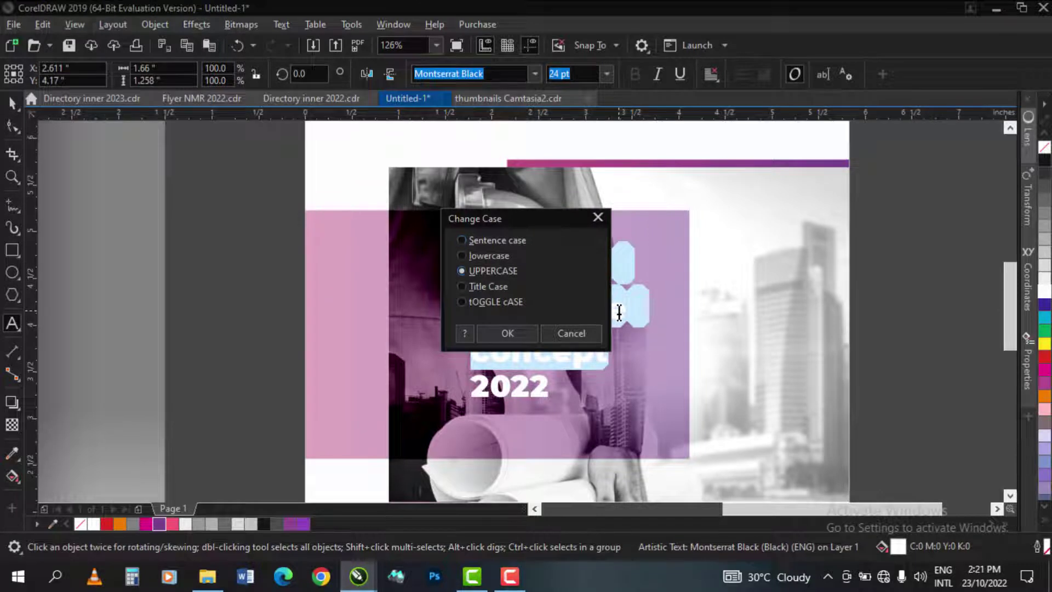
key("Return")
key("ctrl+space")
Step: Set only the word CREATIVE in the title to Montserrat SemiBold
double_click(639, 259)
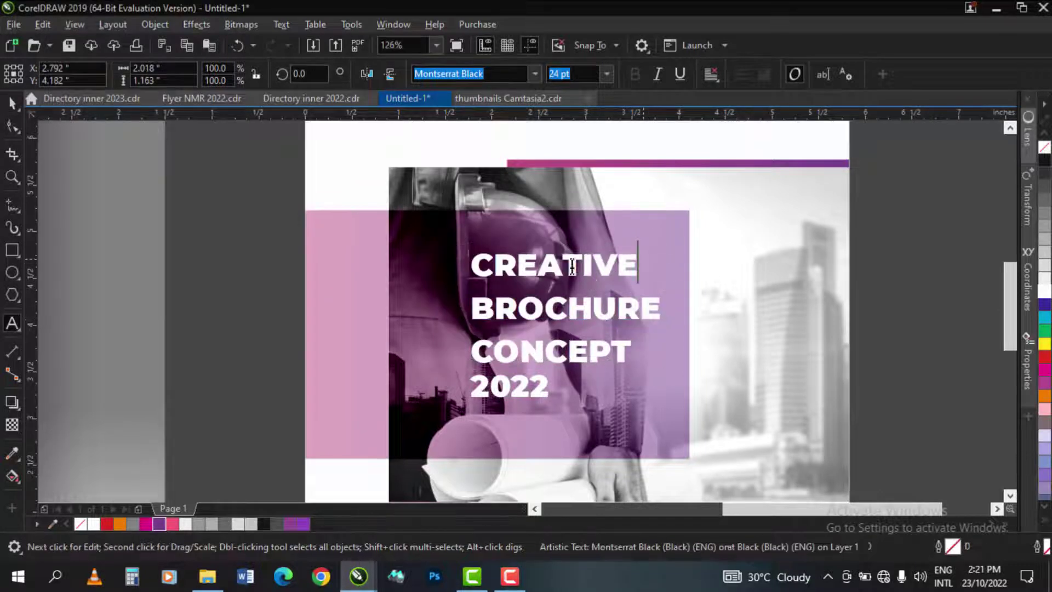
double_click(572, 267)
left_click(536, 74)
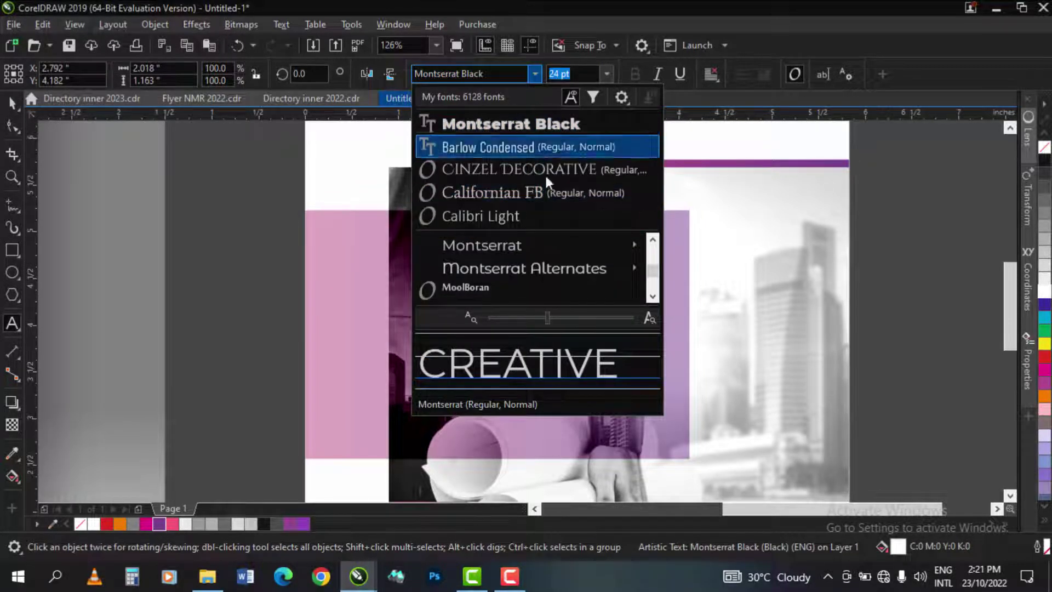
mouse_move(596, 248)
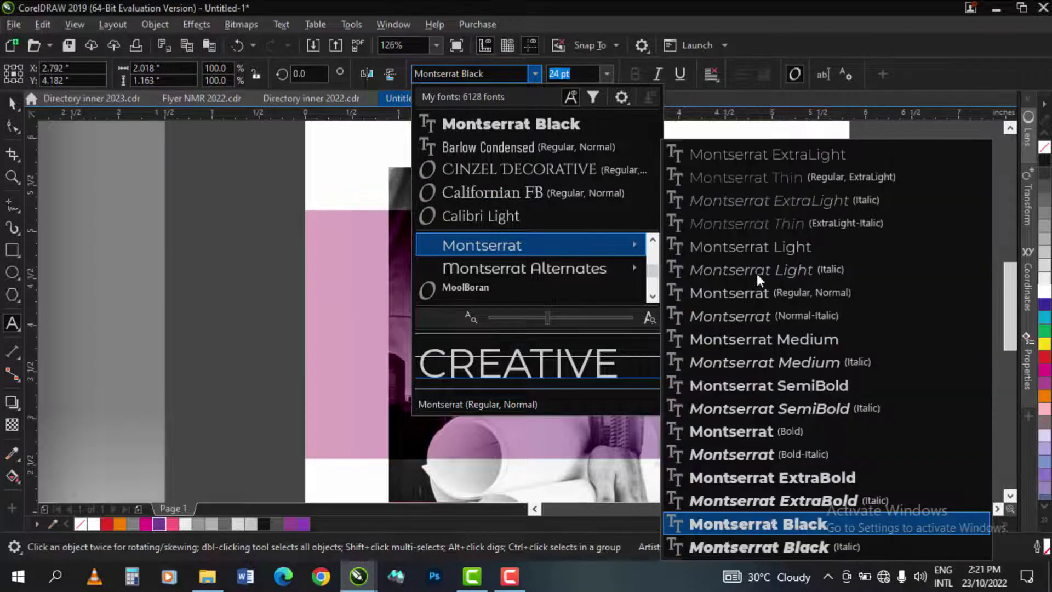
left_click(777, 389)
left_click(12, 104)
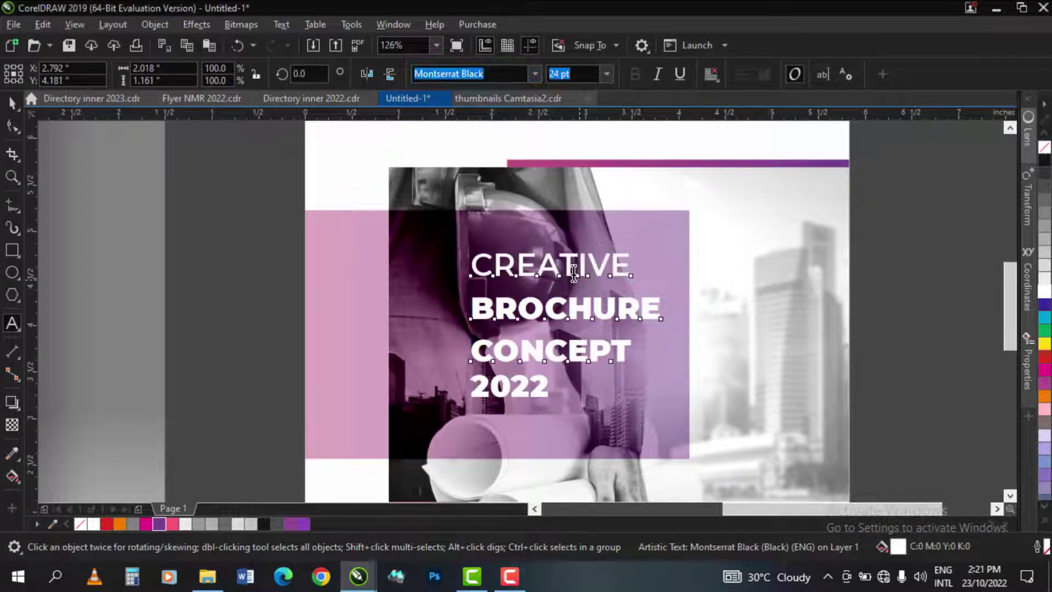
Step: Tighten the title's line spacing and scale the title down to about 1.91 inches wide
left_click(12, 128)
left_click_drag(465, 368, 465, 344)
key("F4")
scroll(620, 253, "up", 2)
left_click_drag(545, 223, 1008, 425)
key("space")
left_click_drag(516, 204, 502, 211)
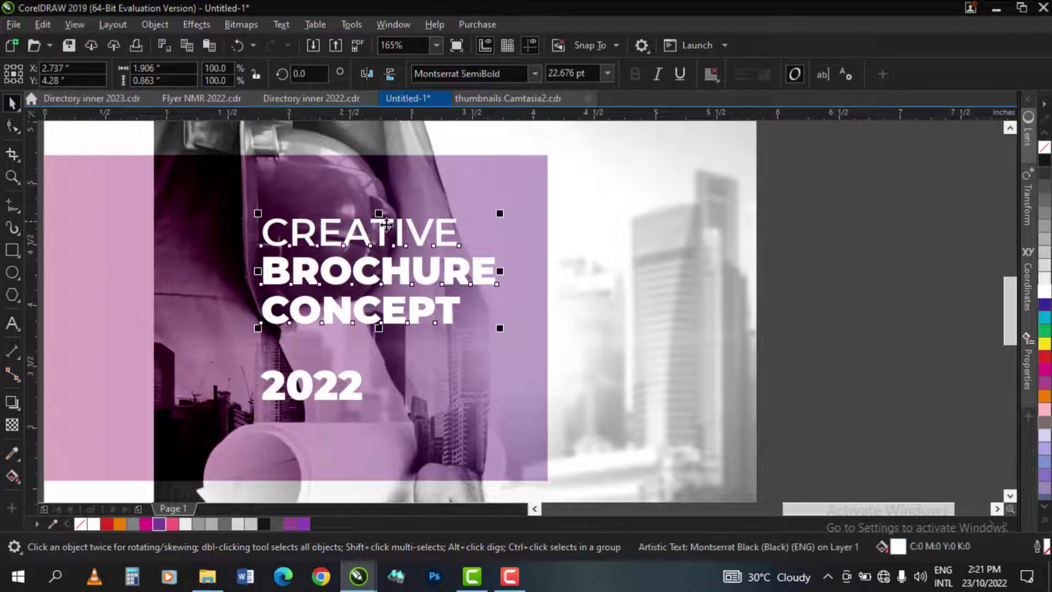
Step: Move 2022 closer to the title and copy CREATIVE's outline, fill and text properties onto it, with a size of 24 pt
left_click_drag(320, 383, 323, 371)
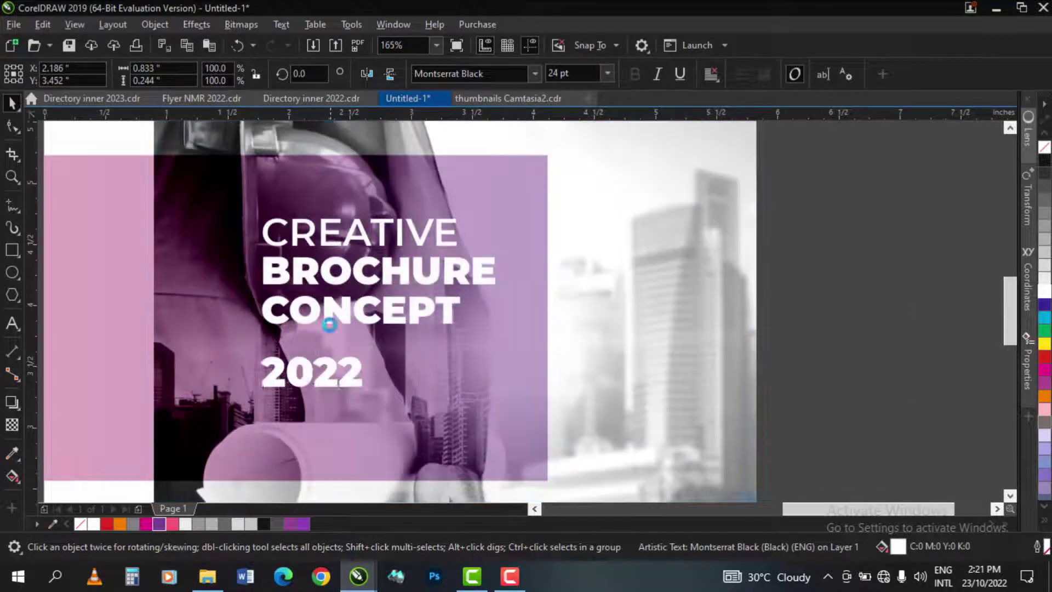
left_click(43, 24)
left_click(60, 133)
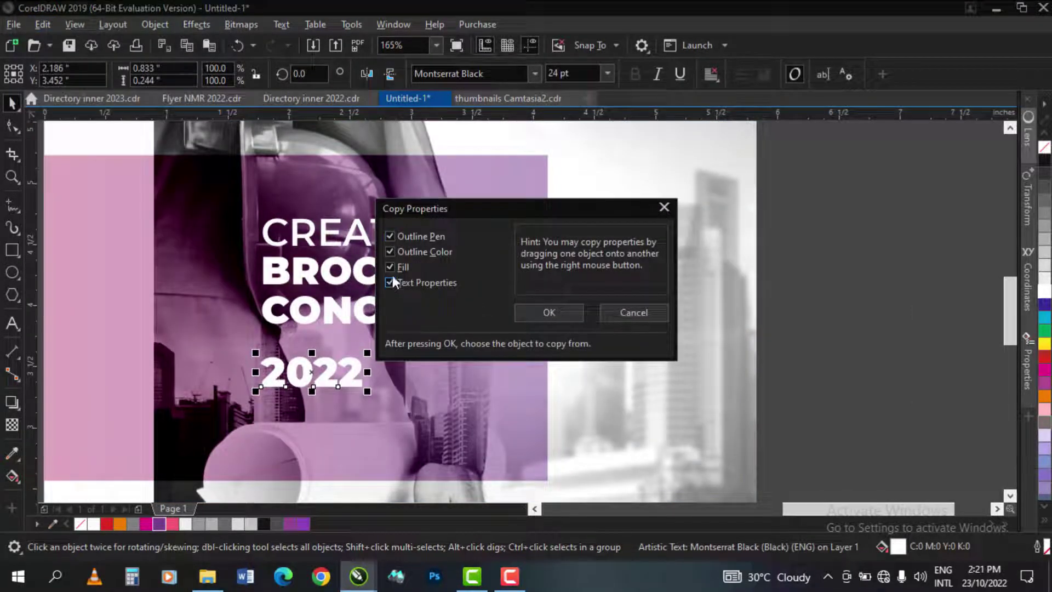
left_click(548, 312)
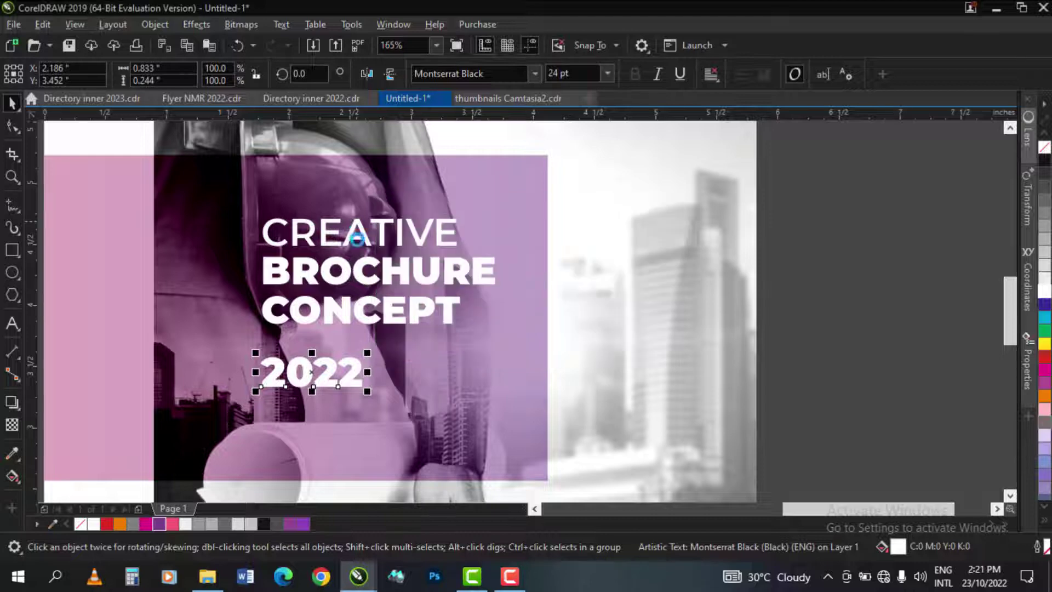
left_click(357, 237)
left_click(348, 359)
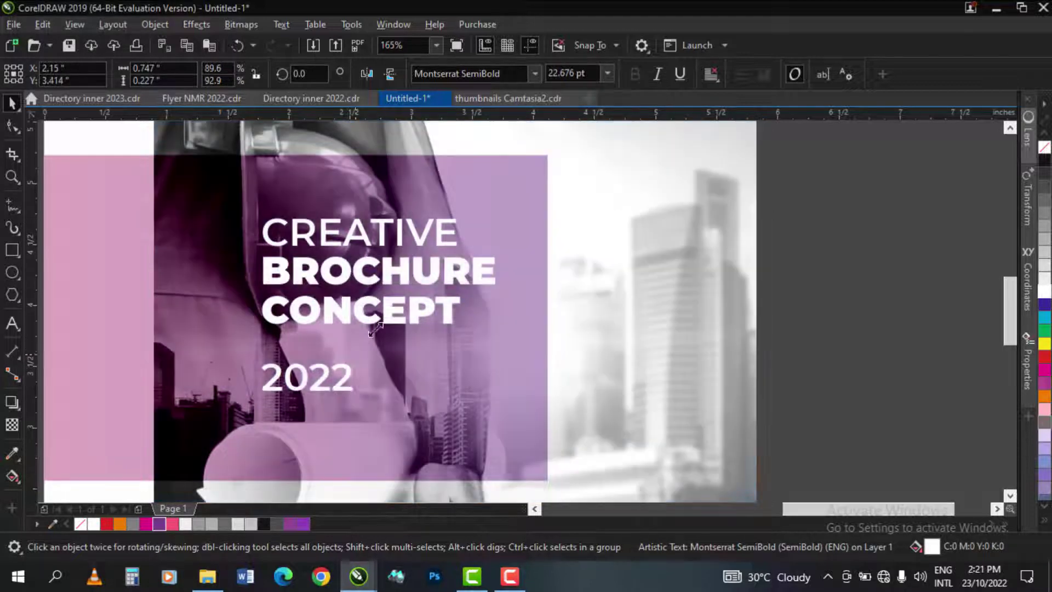
left_click(608, 73)
left_click(567, 244)
Step: Draw a thin divider rectangle about 0.7 by 0.02 inches between CONCEPT and 2022, filled white with no outline
key("F6")
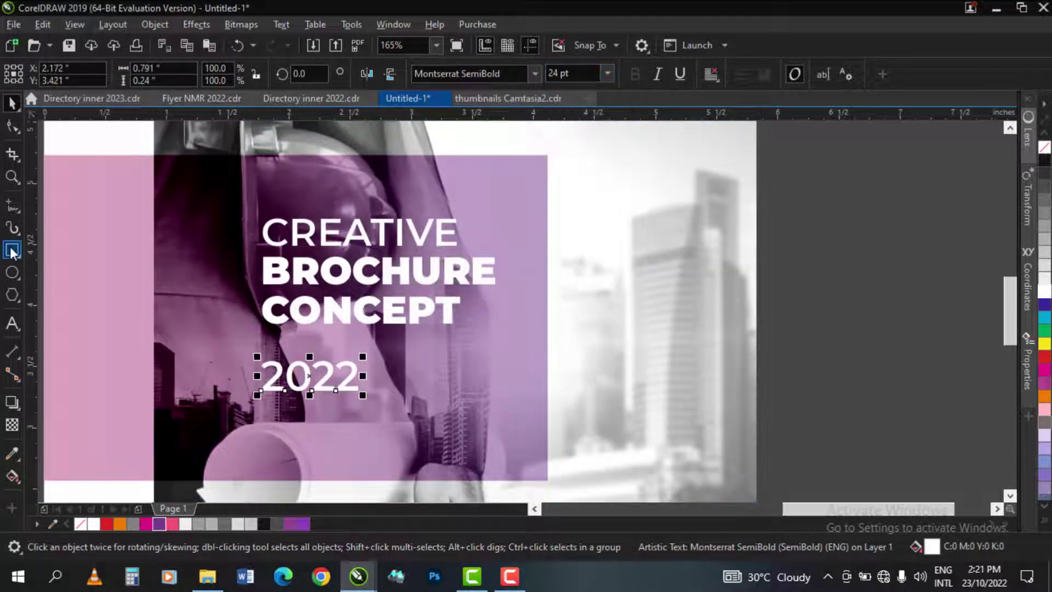
left_click_drag(264, 340, 358, 341)
key("space")
key("F2")
left_click_drag(190, 293, 530, 399)
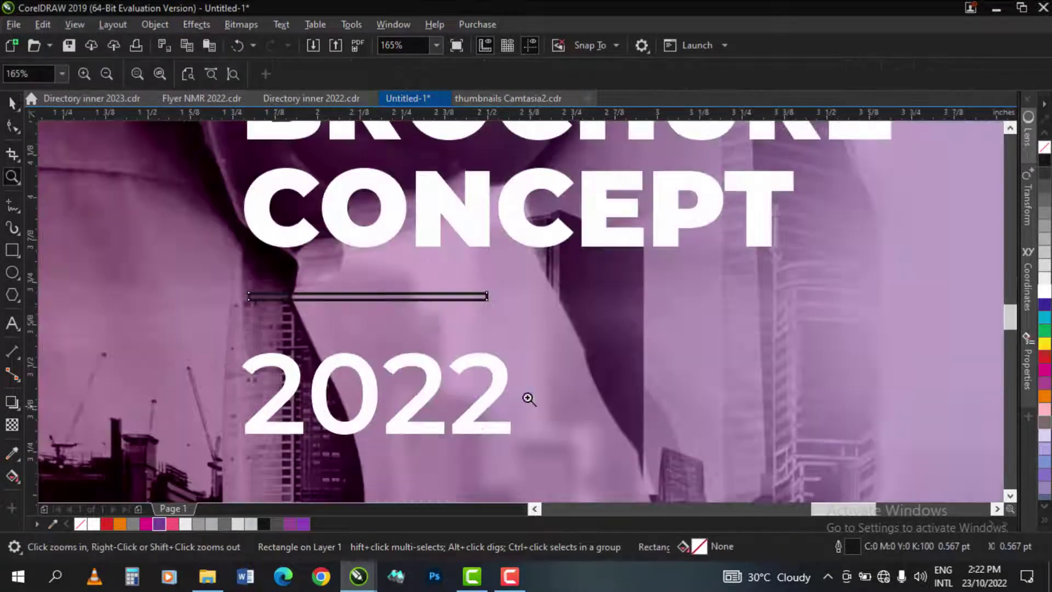
left_click_drag(426, 296, 426, 308)
left_click(1045, 290)
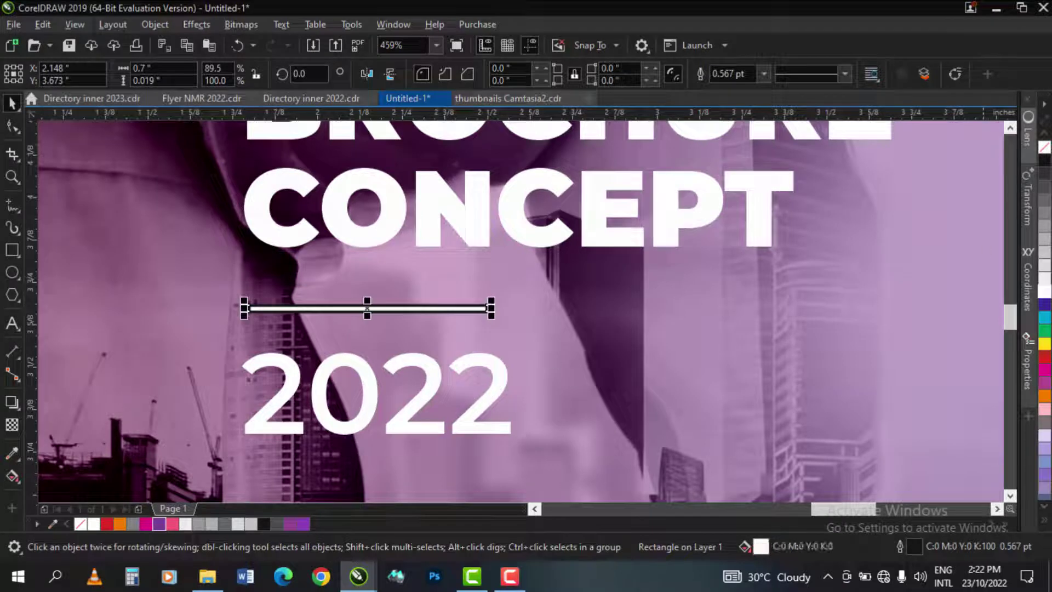
right_click(1045, 147)
Step: Move 2022 slightly down and stretch the divider line to span the width of the year
left_click_drag(487, 366, 489, 378)
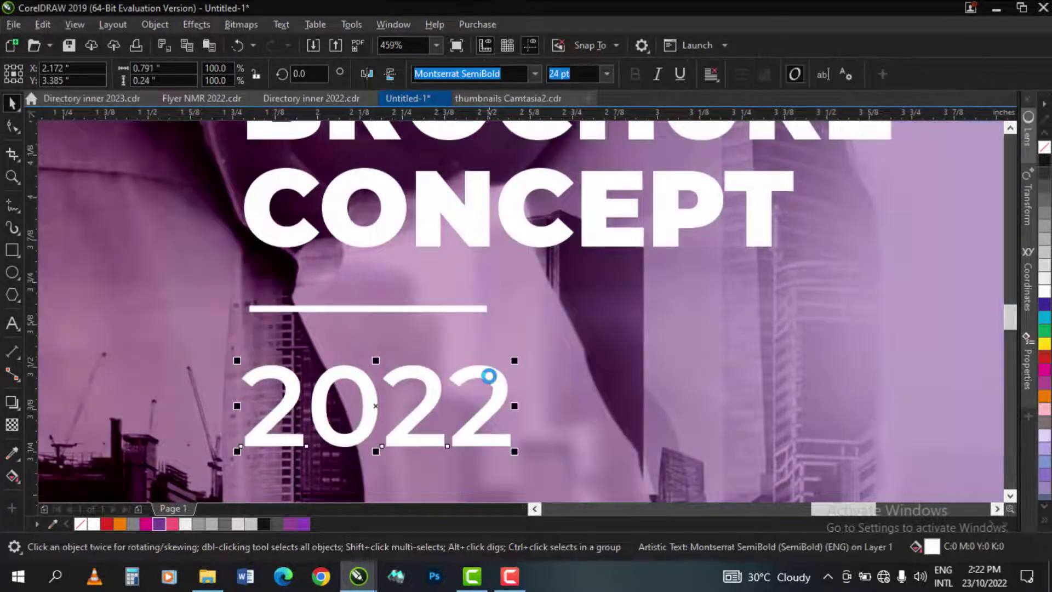
left_click(465, 309)
left_click_drag(491, 308, 522, 308)
Step: Left-align the title, divider line and 2022, and nudge all three slightly left on the panel
left_click(487, 375, "shift")
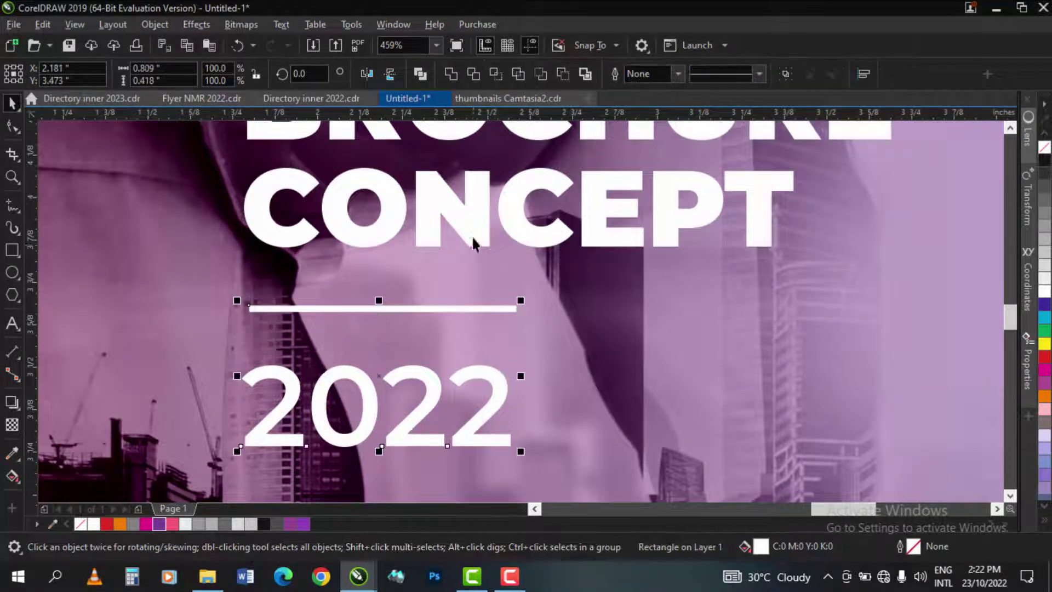
left_click(474, 235, "shift")
key("l")
key("F3")
left_click_drag(965, 228, 591, 383)
left_click_drag(694, 315, 688, 315)
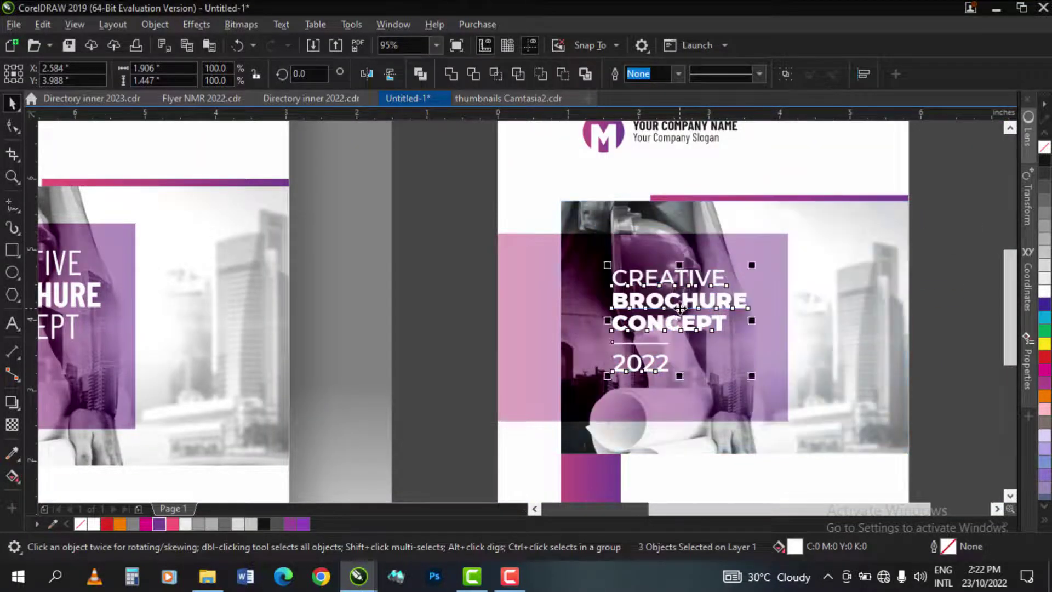
Step: Compare the whole recreated cover and its title block with the reference cover
key("F3")
key("F3")
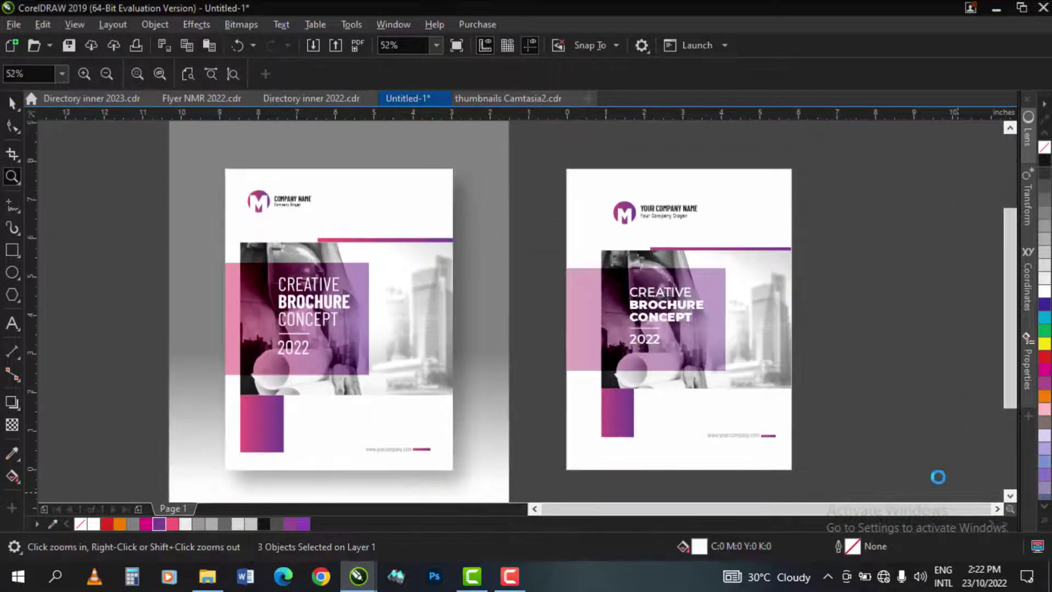
key("F3")
left_click_drag(453, 388, 417, 387)
key("z")
scroll(710, 296, "up", 1)
key("space")
key("Escape")
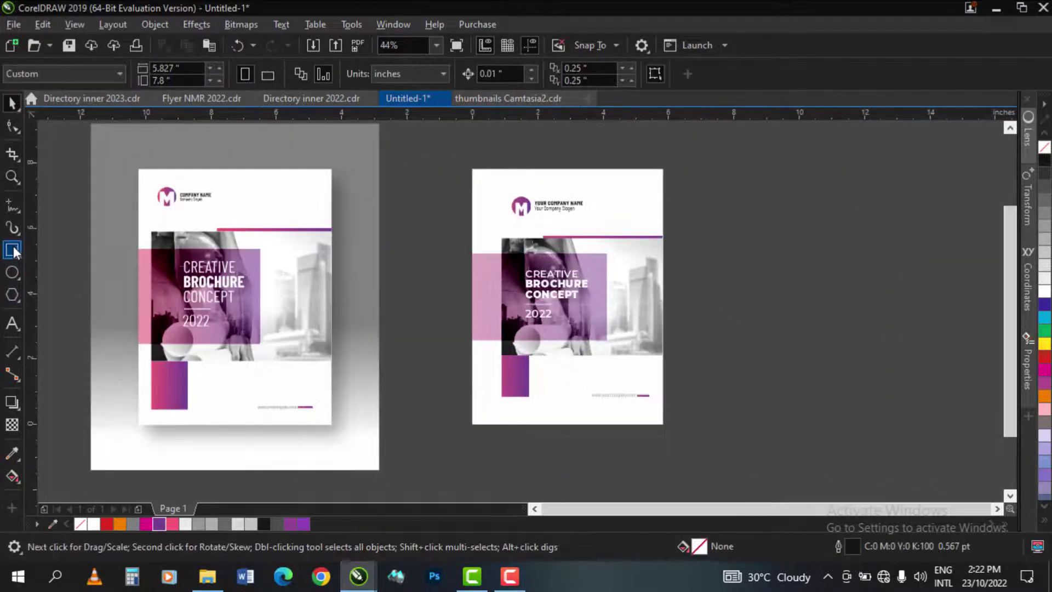
Step: Create a page frame rectangle of 5.827 by 7.8 inches covering the whole page
double_click(13, 251)
key("z")
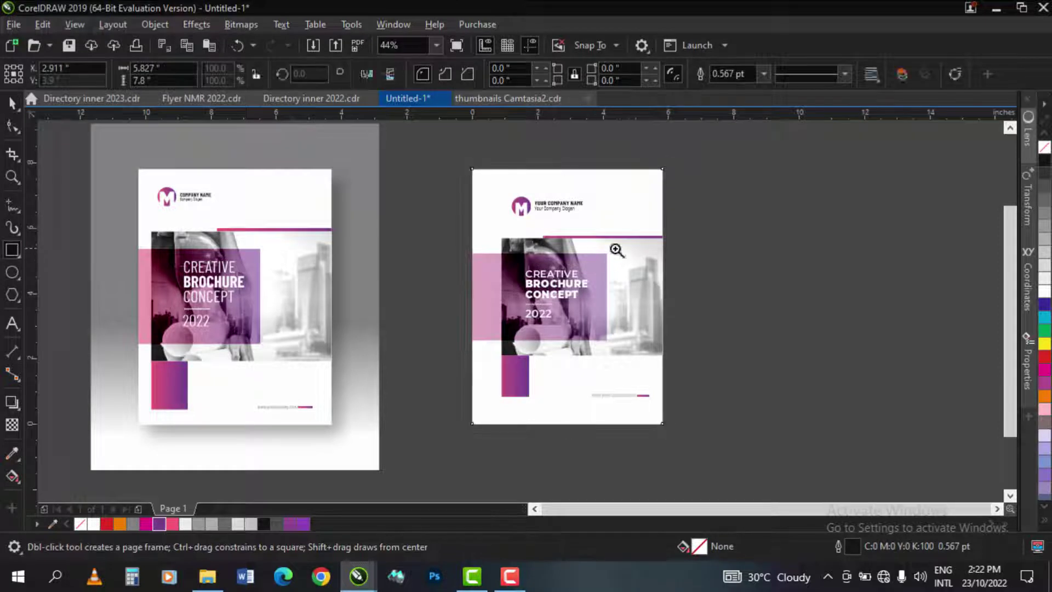
key("F3")
left_click_drag(231, 148, 856, 441)
key("space")
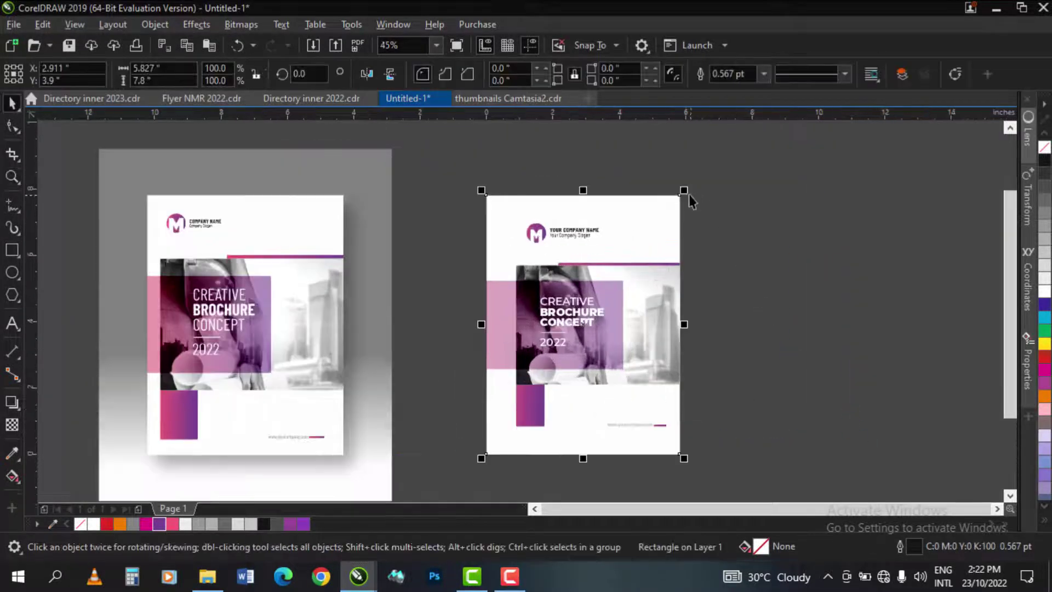
Step: Enlarge the page frame rectangle about its centre to about 8.2 by 10.3 inches, fill it with 60% black and remove its outline
left_click_drag(686, 191, 720, 156)
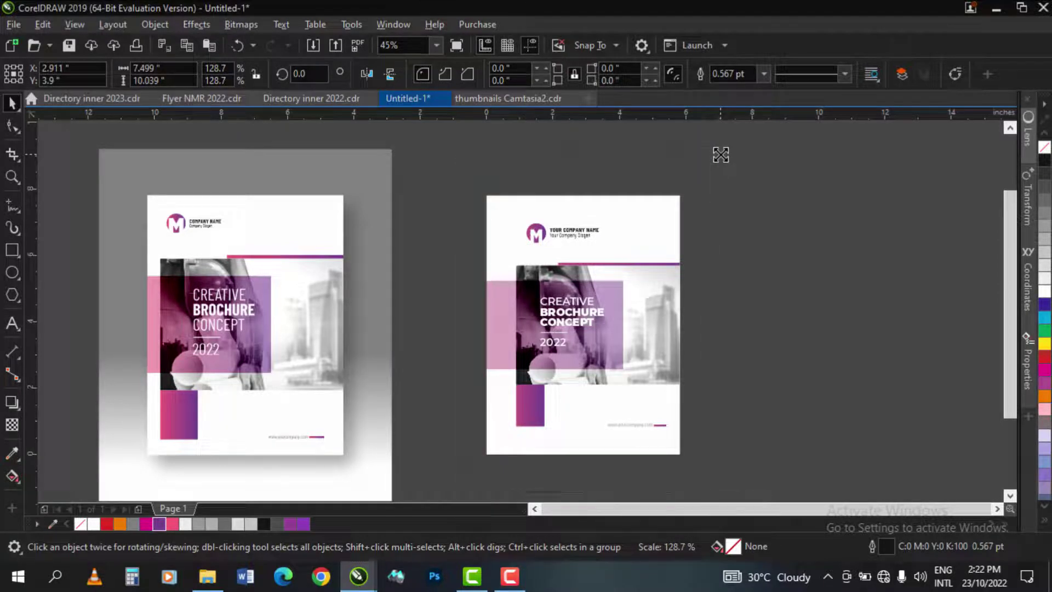
left_click(1045, 229)
right_click(1044, 146)
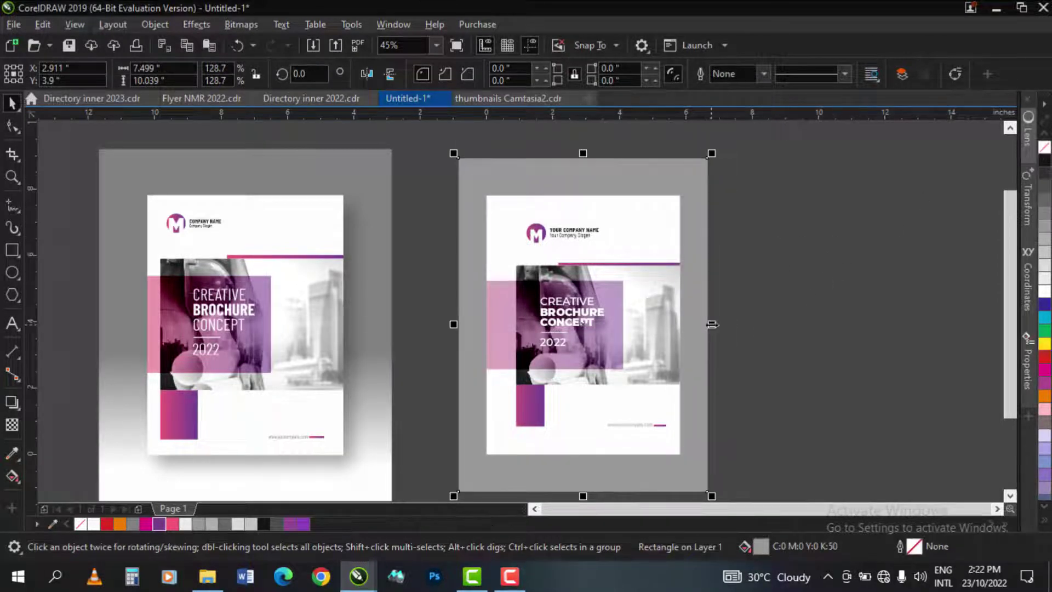
left_click_drag(711, 324, 722, 324)
left_click(1045, 212)
key("z")
scroll(625, 236, "down", 1)
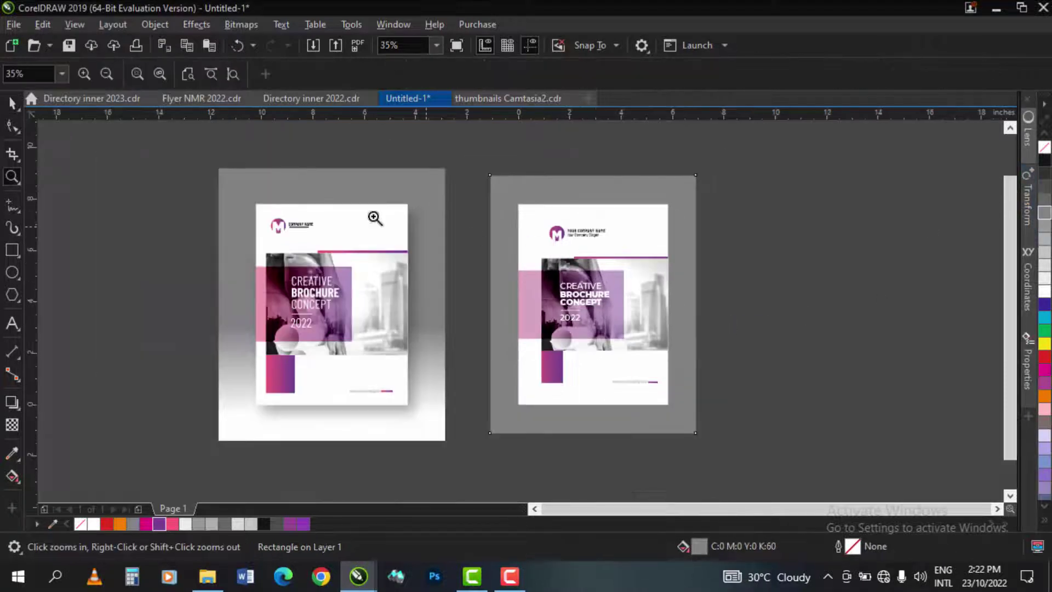
left_click_drag(165, 130, 808, 446)
key("space")
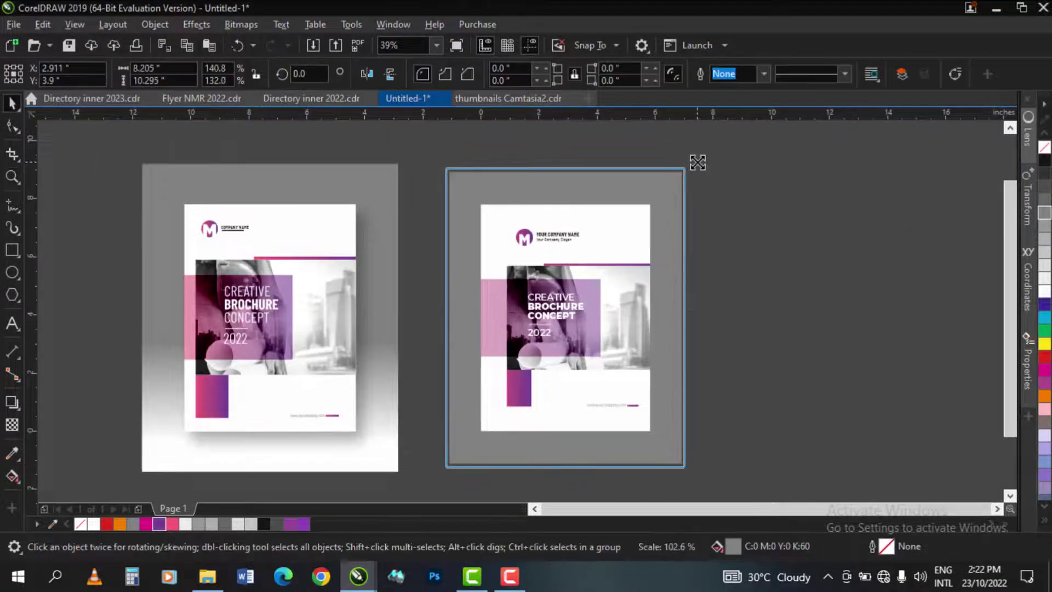
Step: Copy the grey backdrop as a rectangle about 4.27 inches high over its lower part, fill it 10% black and fade it out upward with linear transparency
left_click_drag(564, 168, 585, 338)
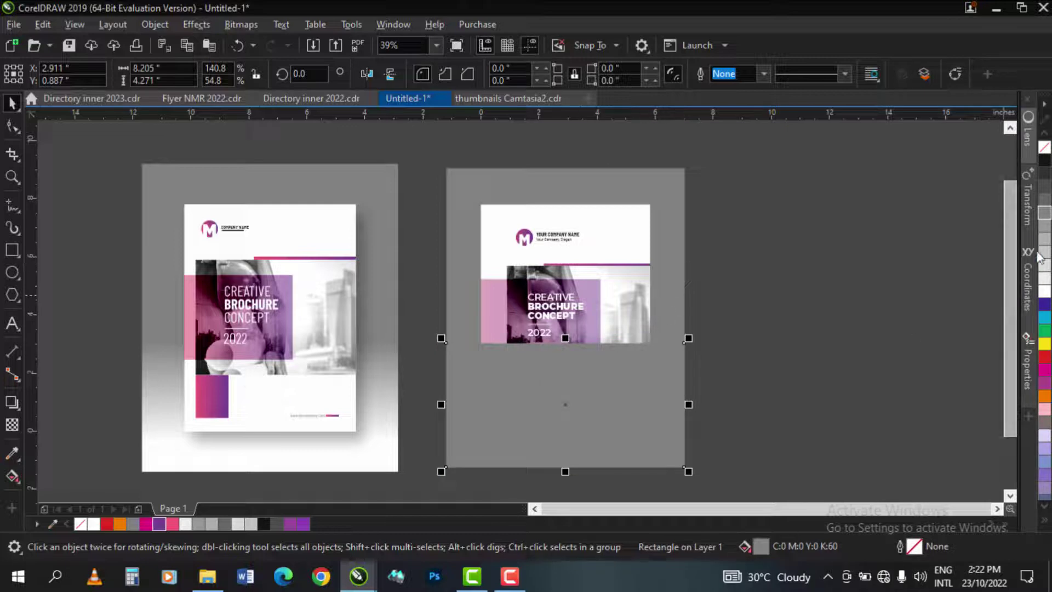
left_click(1045, 271)
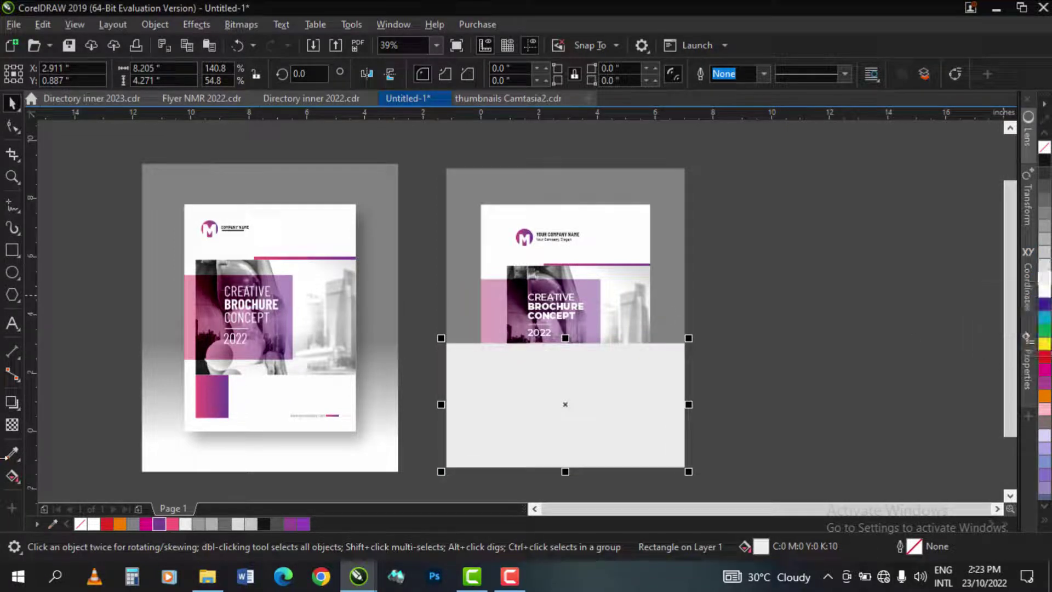
left_click(12, 425)
left_click_drag(469, 459, 469, 359)
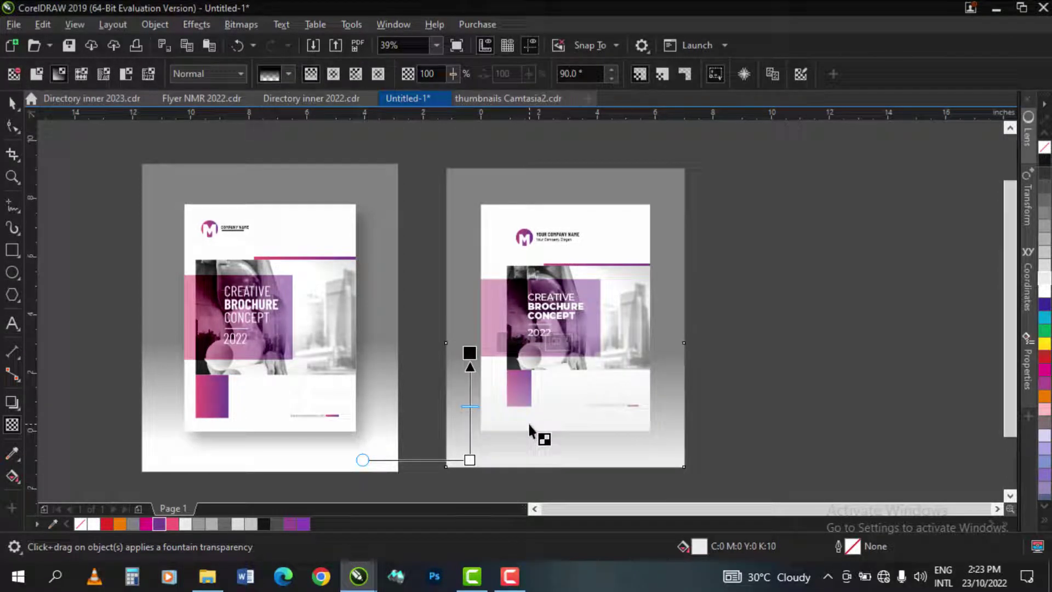
key("space")
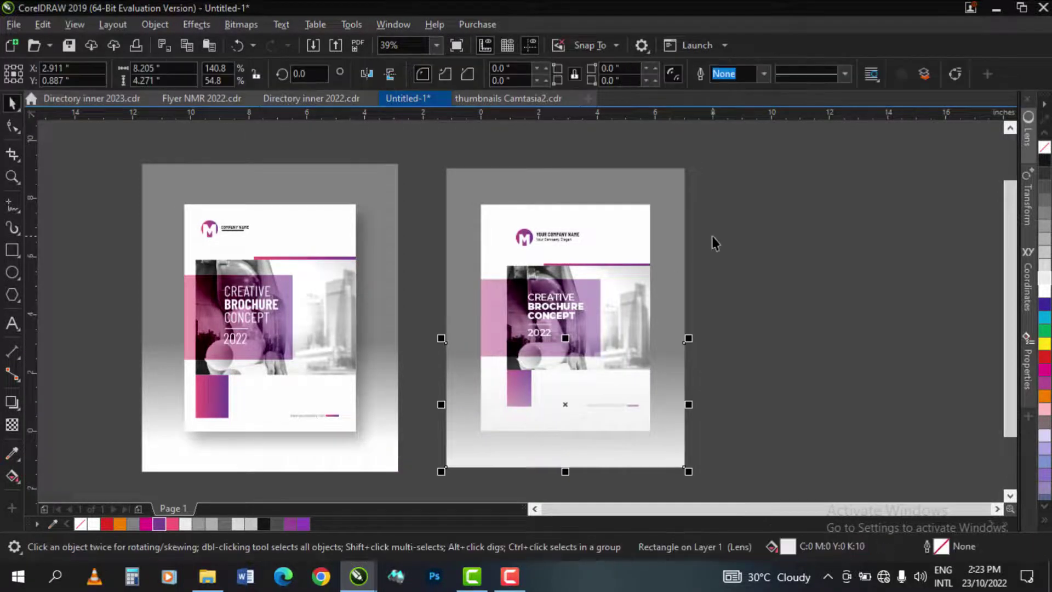
Step: Send the grey backdrop and the faded lower rectangle together to the back of the page
left_click(663, 184, "shift")
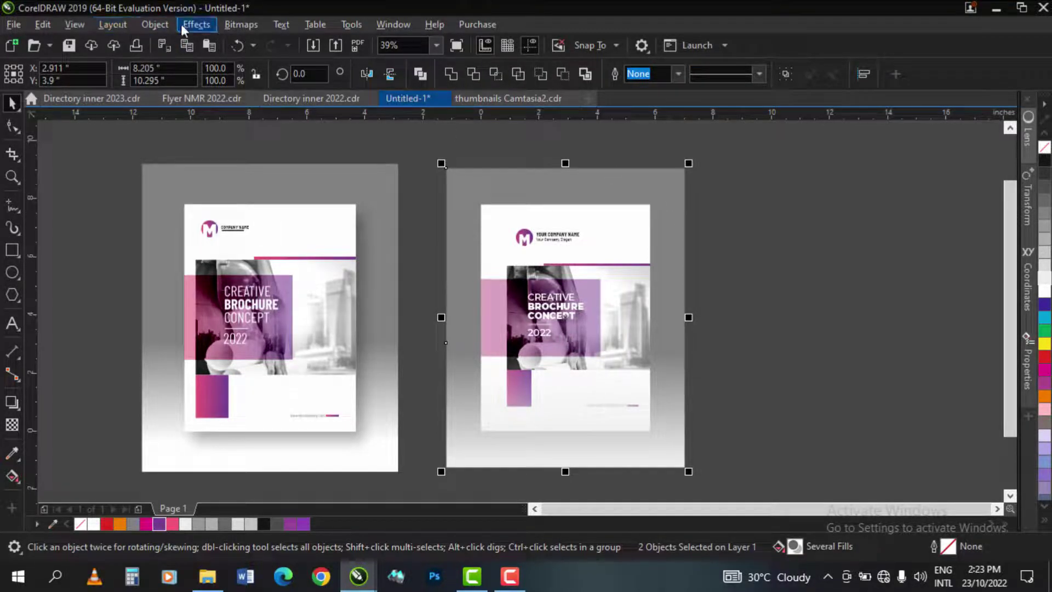
left_click(154, 24)
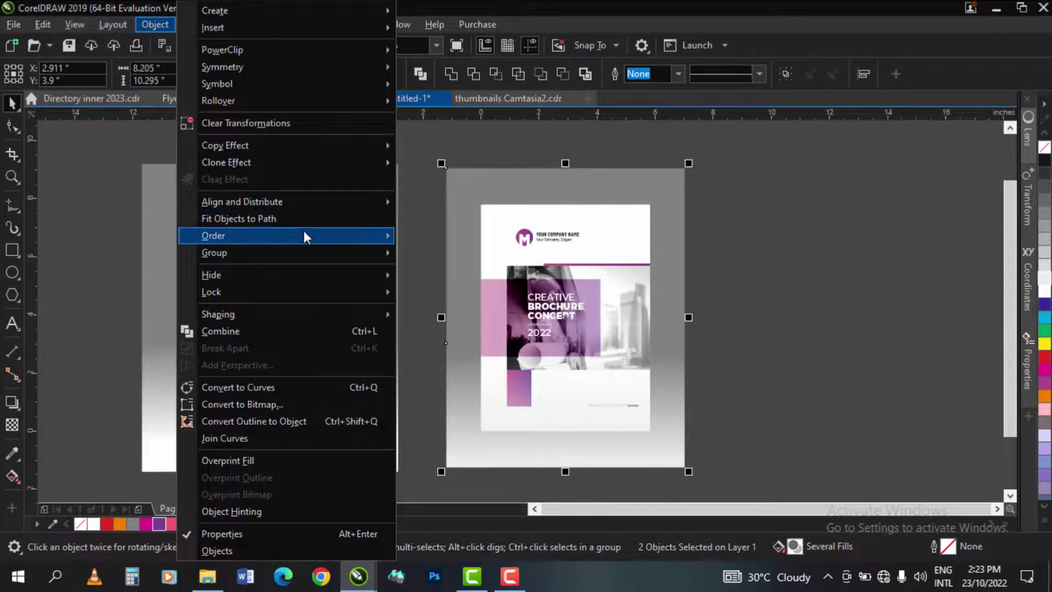
mouse_move(330, 235)
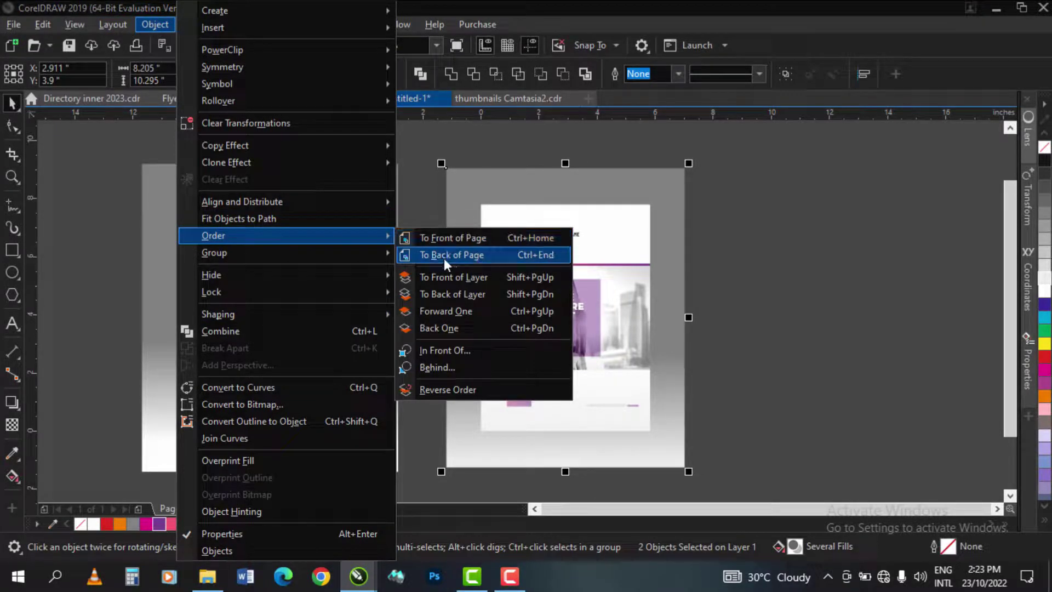
left_click(485, 254)
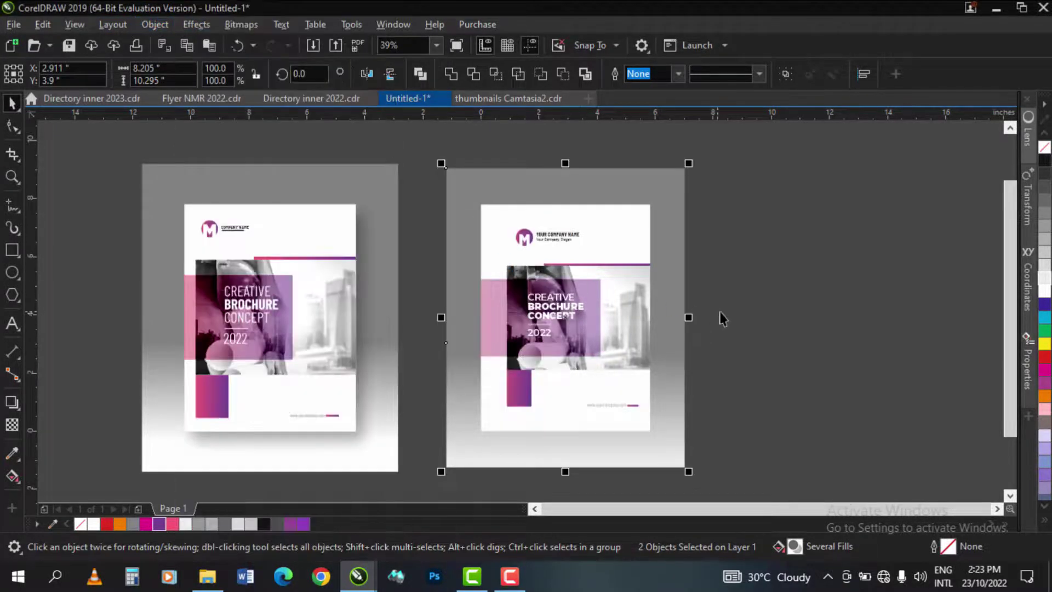
Step: Enlarge both backdrop rectangles about their centre to about 8.6 inches wide and fill the faded lower one with white
left_click(708, 350)
left_click(677, 386)
left_click(675, 262, "shift")
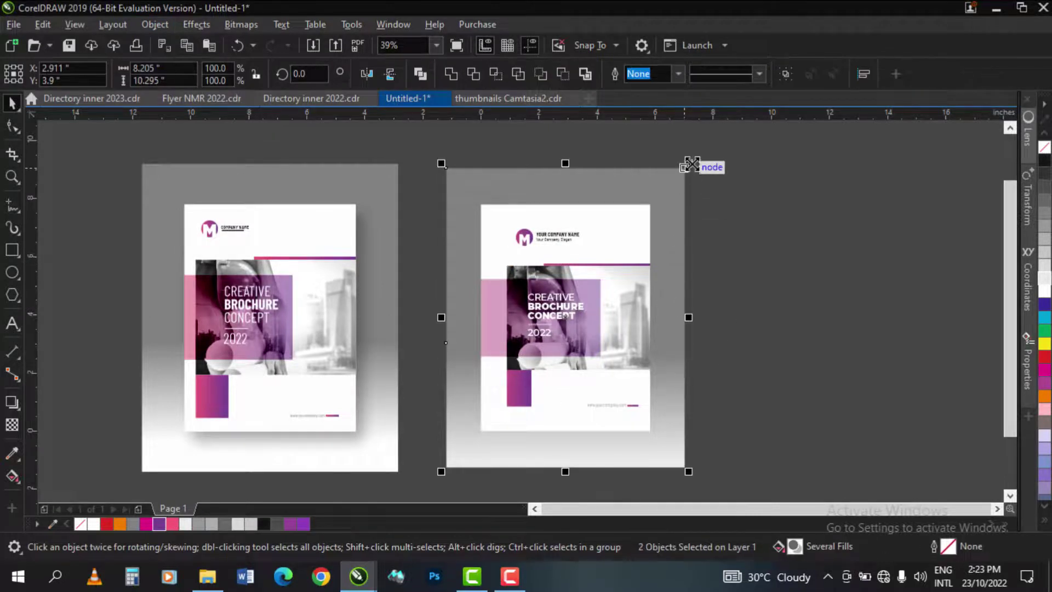
left_click_drag(689, 163, 695, 156)
left_click(665, 429)
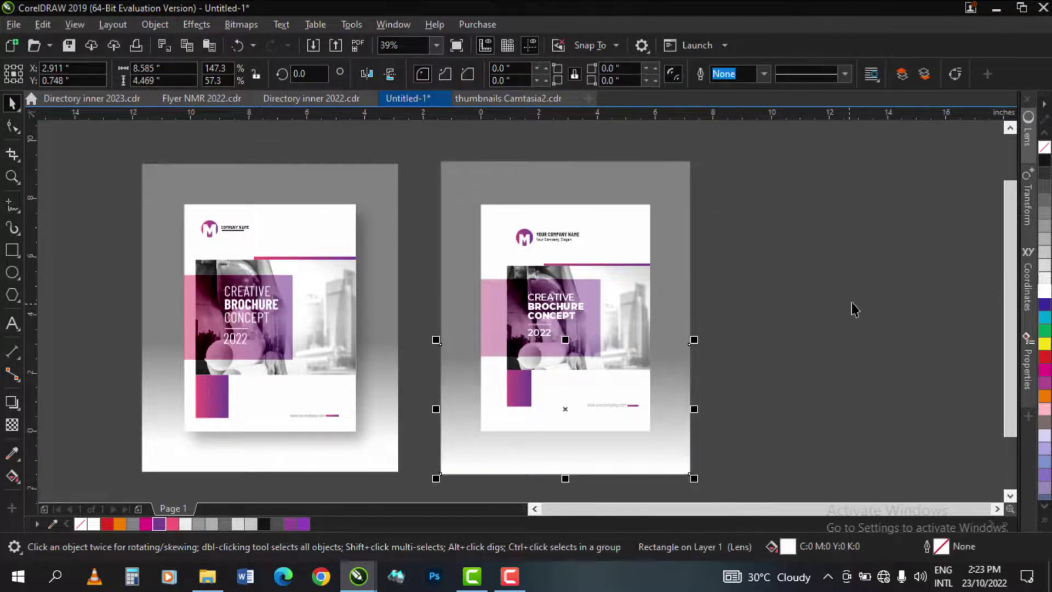
left_click(804, 296)
left_click(649, 408)
left_click(751, 373)
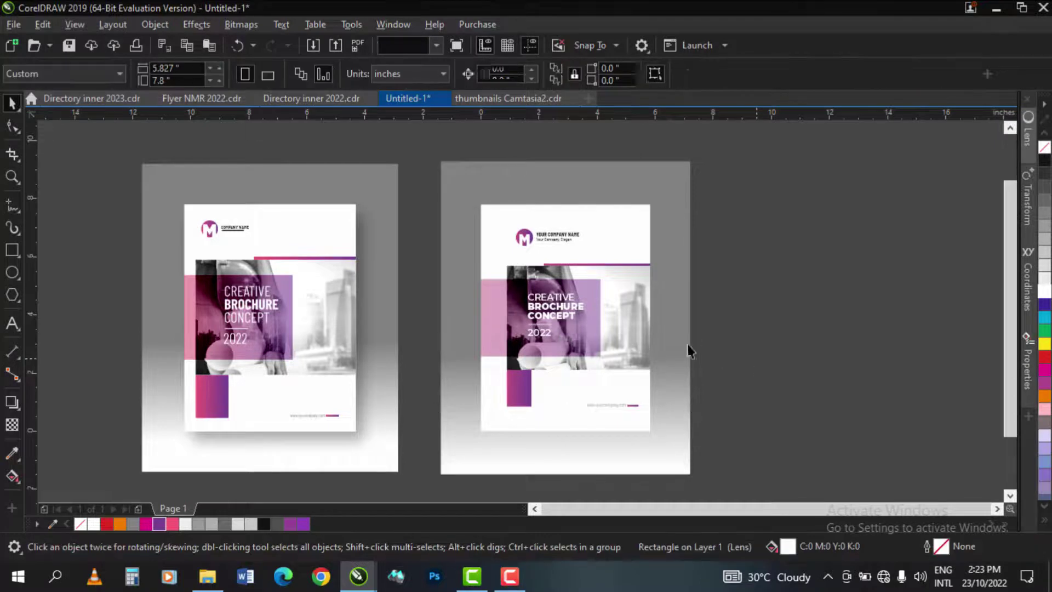
Step: Add a drop shadow to the white cover page, offset 0.34 inch rightward and 0.393 inch downward, with 50% opacity and 15 feathering
left_click(608, 218)
key("F2")
left_click_drag(113, 192, 864, 465)
left_click(10, 407)
left_click_drag(615, 297, 736, 436)
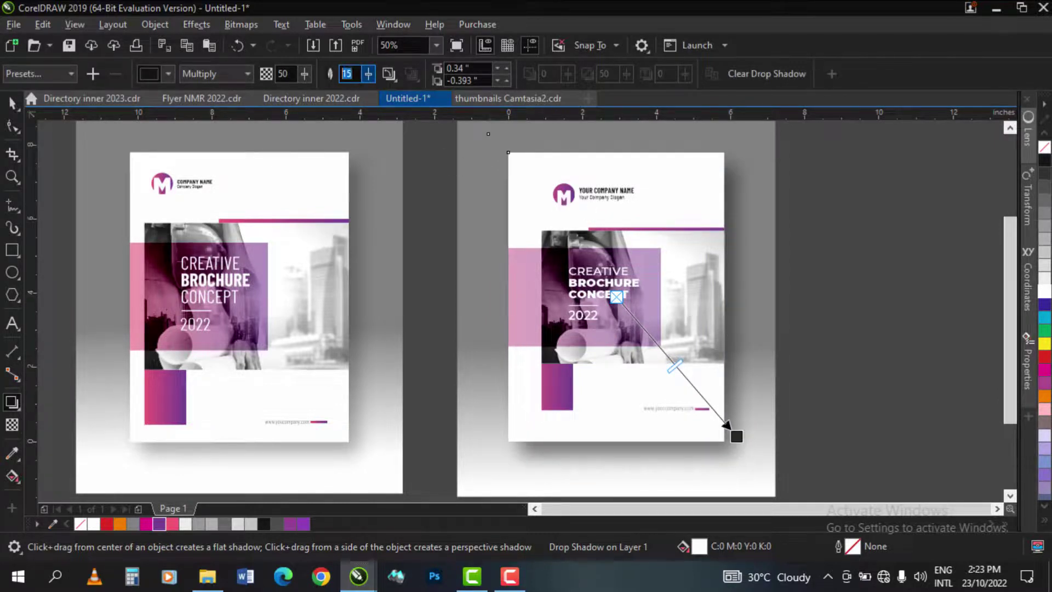
key("space")
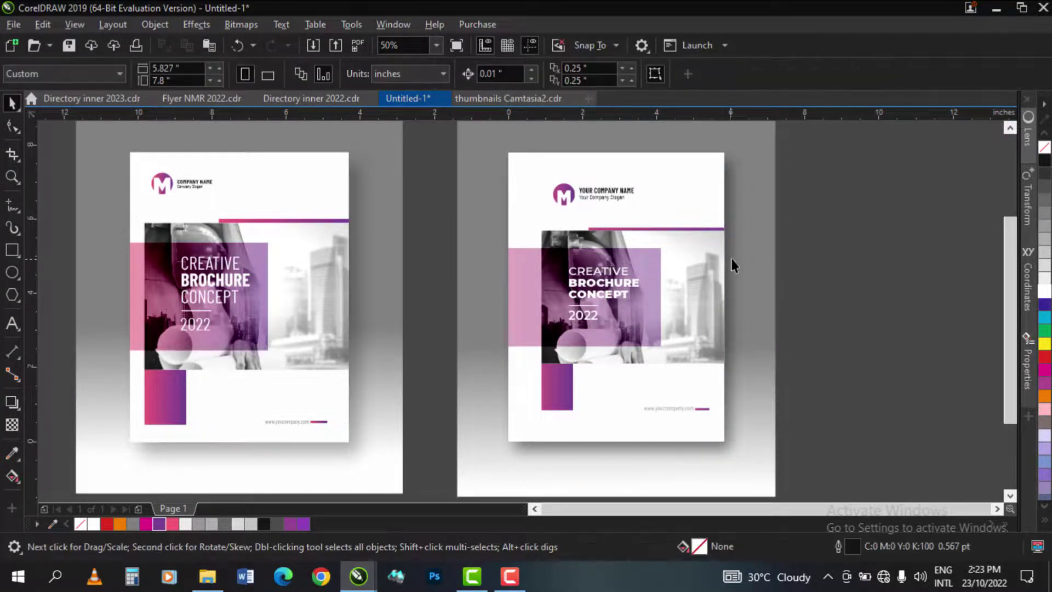
Step: Delete the reference brochure cover standing beside the recreated one
left_click(733, 265)
key("F3")
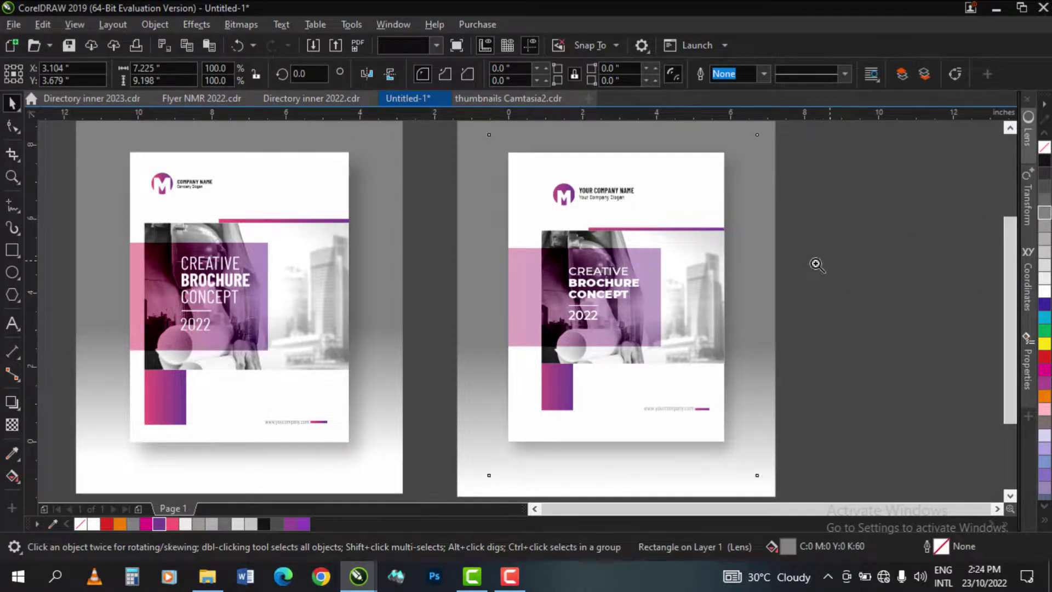
left_click(721, 280)
key("F2")
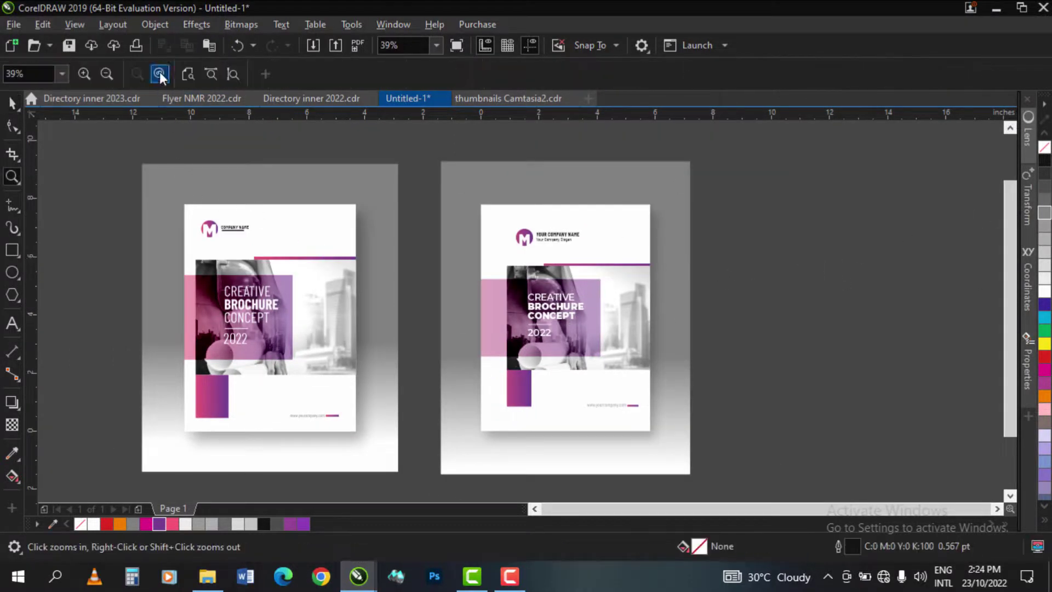
left_click(159, 73)
key("F3")
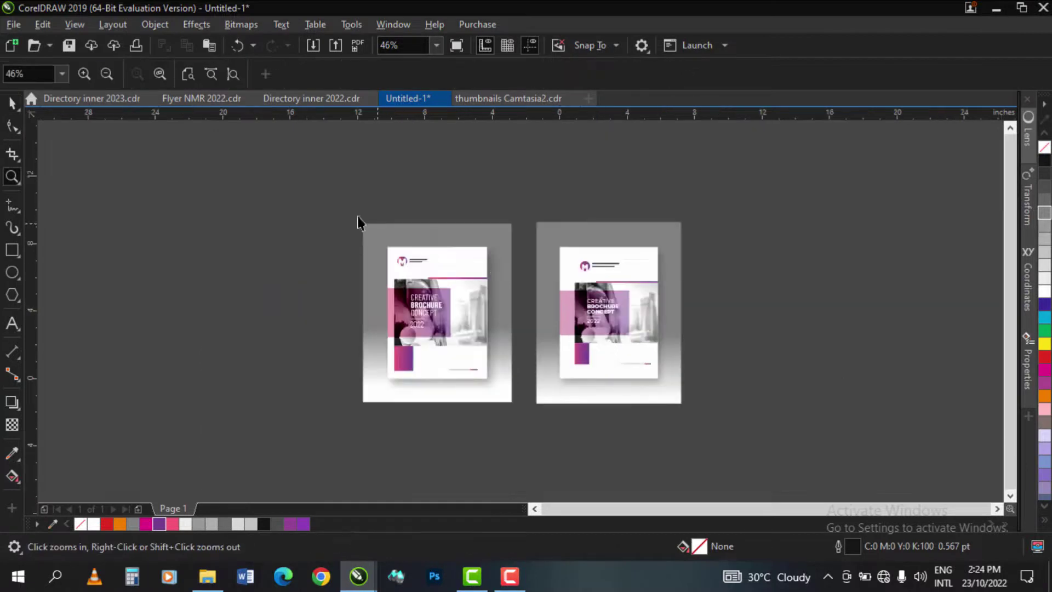
left_click_drag(289, 190, 541, 435)
key("Delete")
key("F2")
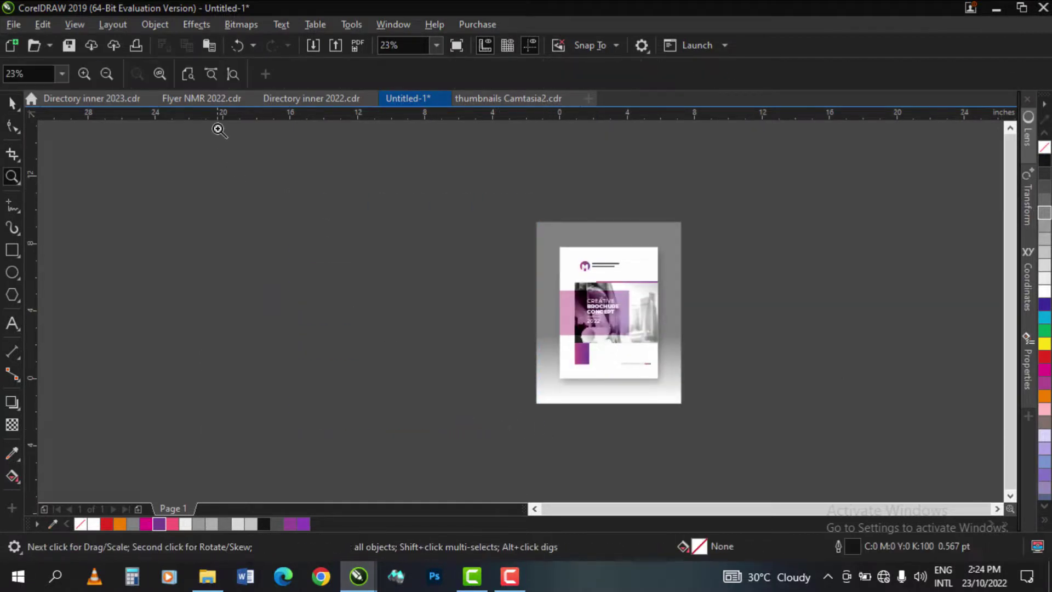
left_click(159, 74)
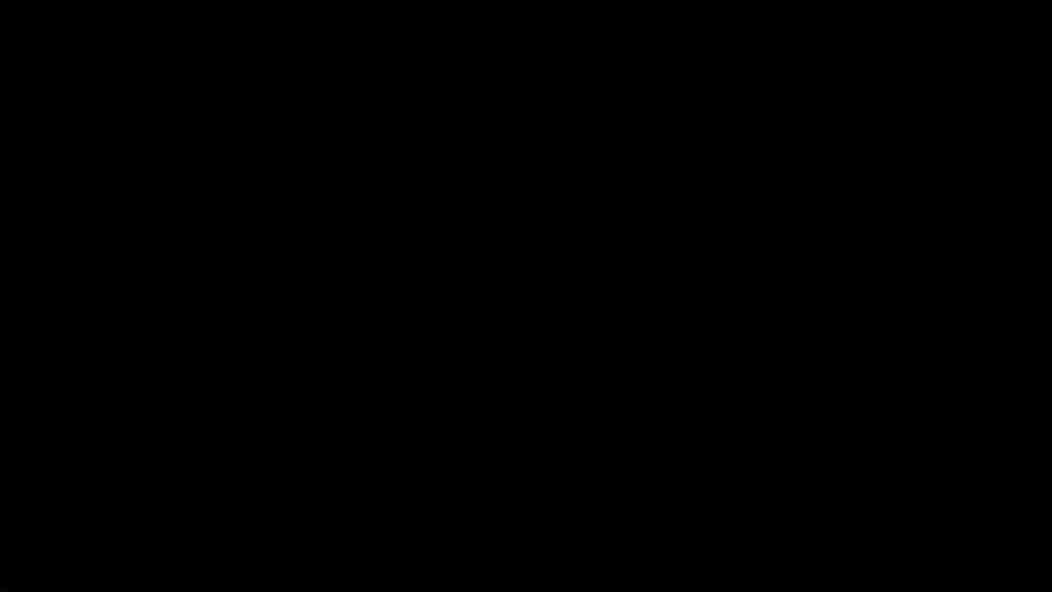